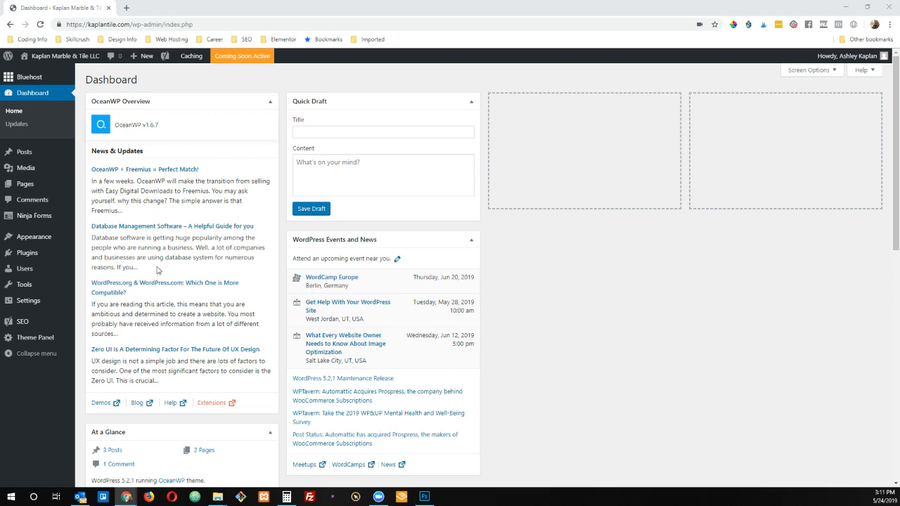
Step: Find the Elementor Page Builder plugin by searching for "elementor" among new plugins, and install and activate it
left_click(35, 254)
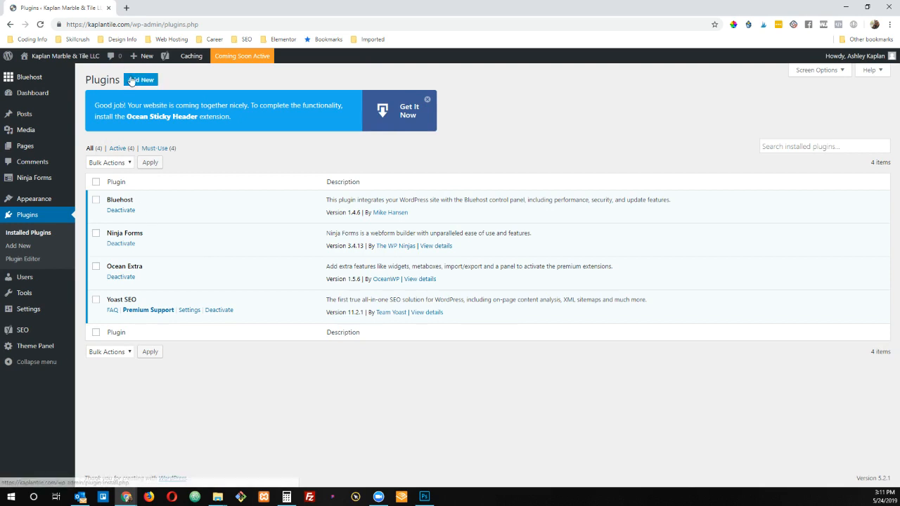
left_click(131, 81)
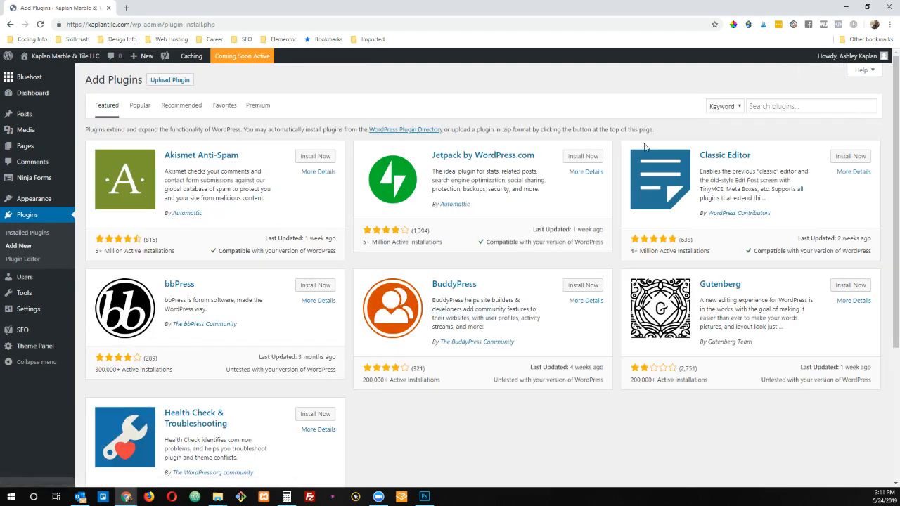
left_click(778, 104)
type("element")
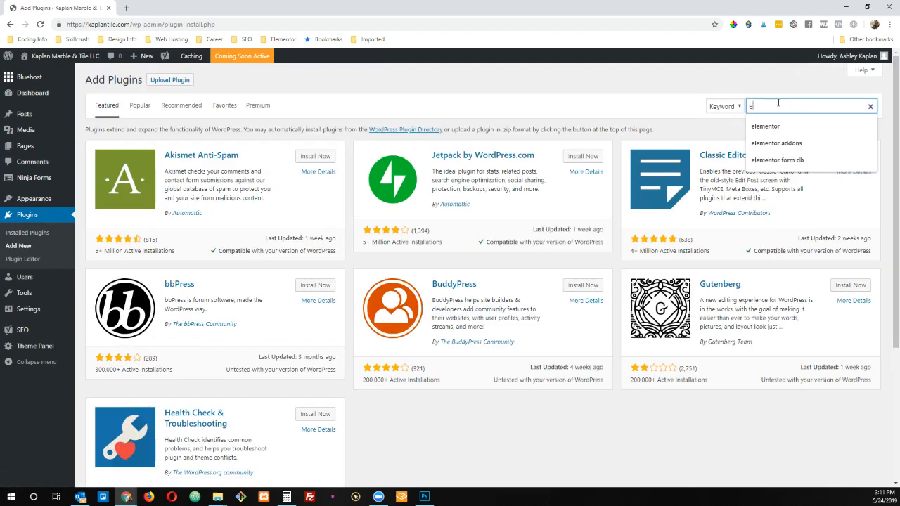
type("or")
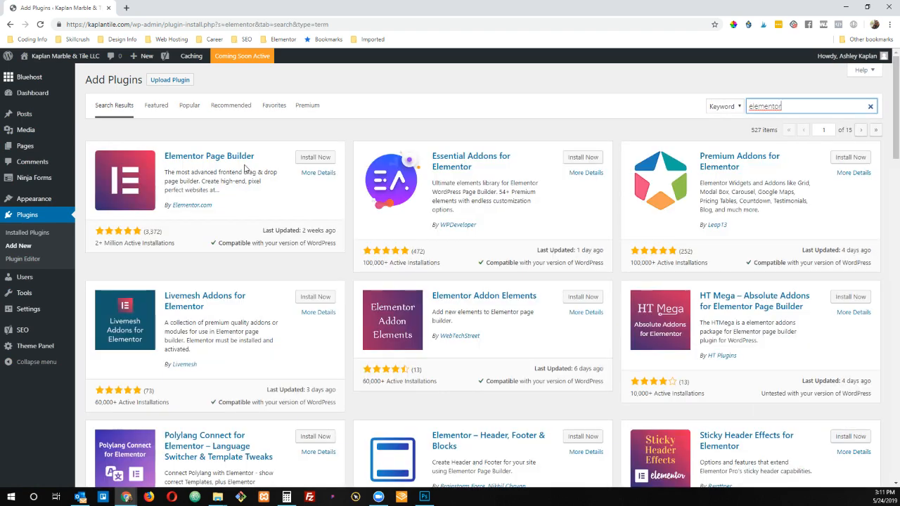
left_click(313, 159)
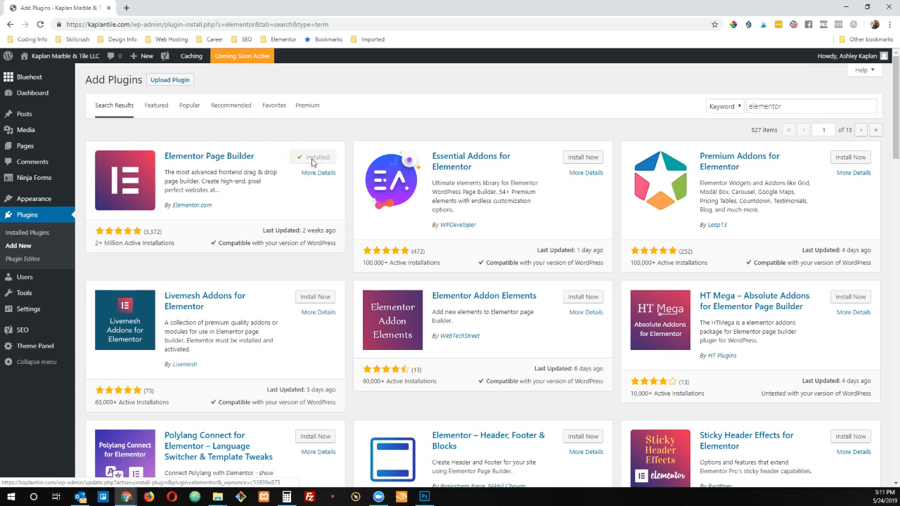
left_click(320, 159)
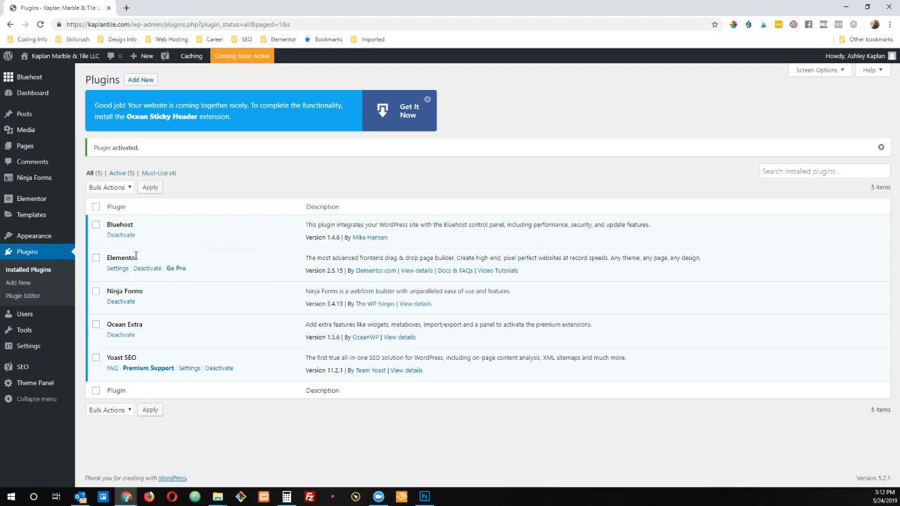
Step: Open the site's Home page for editing with Elementor
left_click(33, 237)
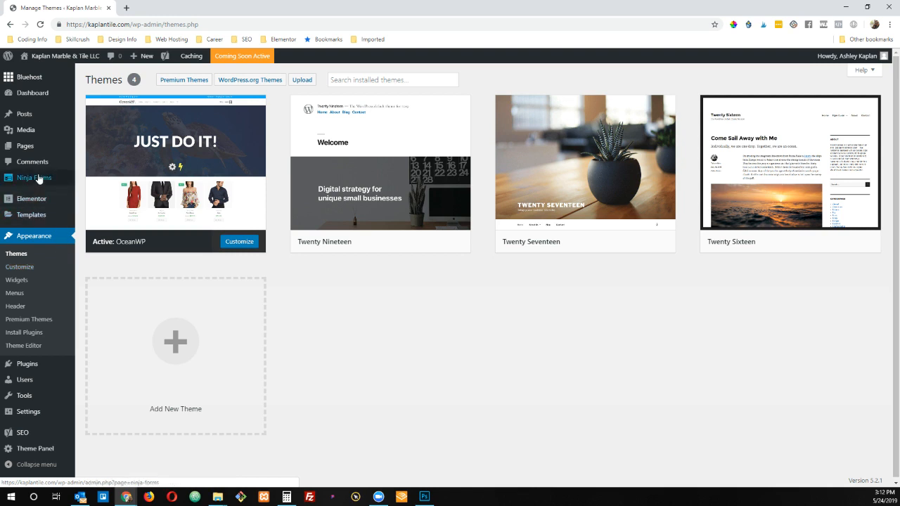
left_click(23, 146)
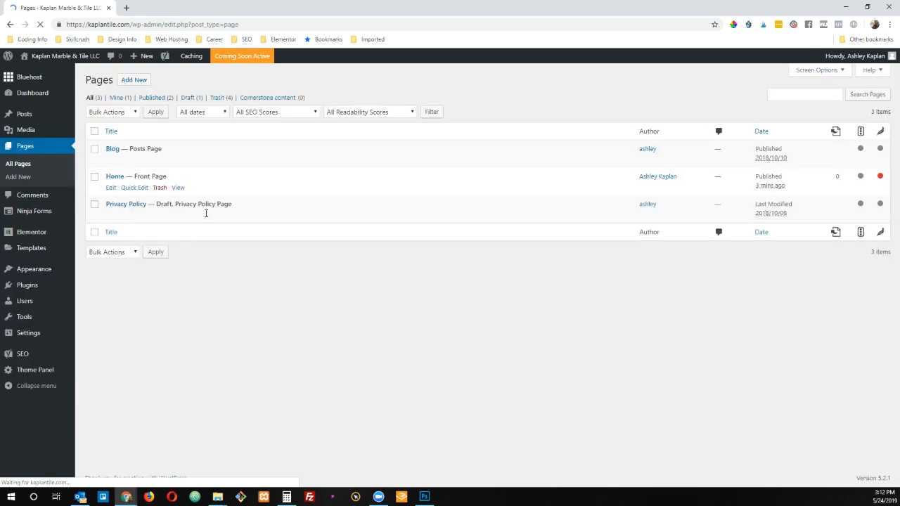
left_click(112, 187)
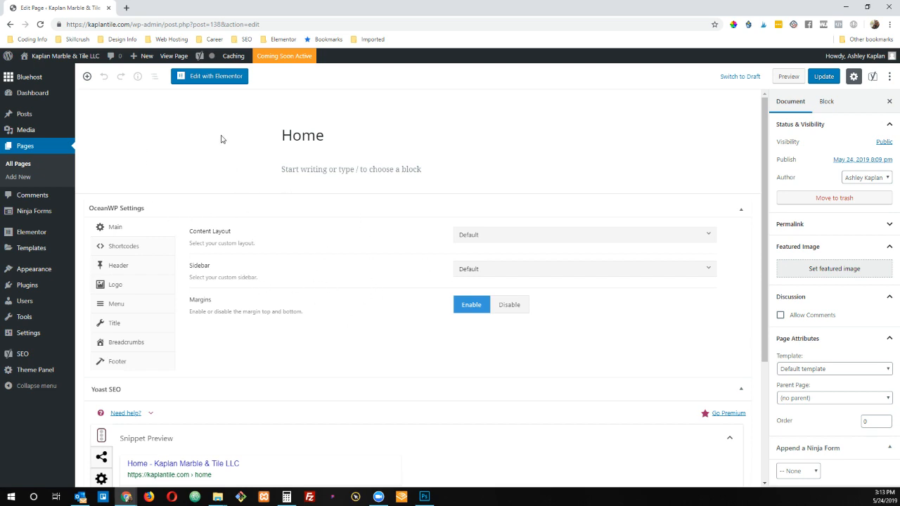
left_click(215, 79)
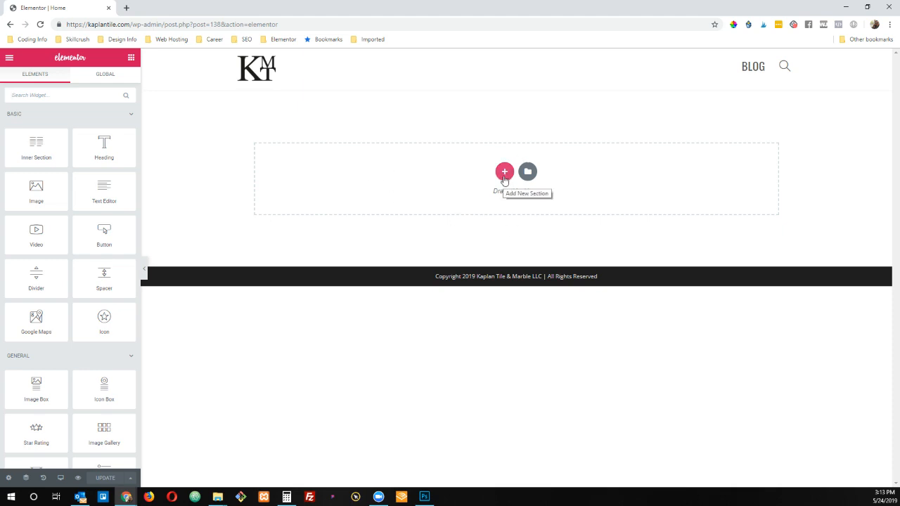
Step: View the column structures offered for a new section and browse the page templates in the template library
left_click(504, 177)
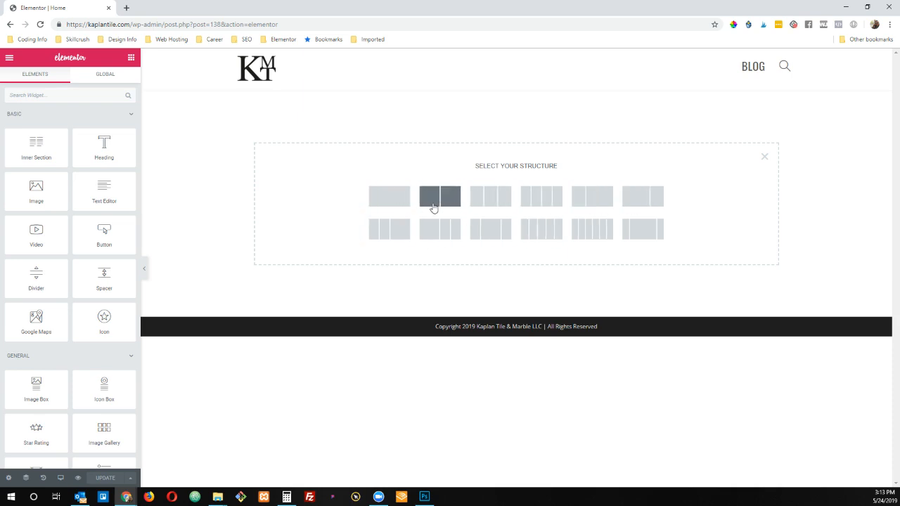
left_click(764, 158)
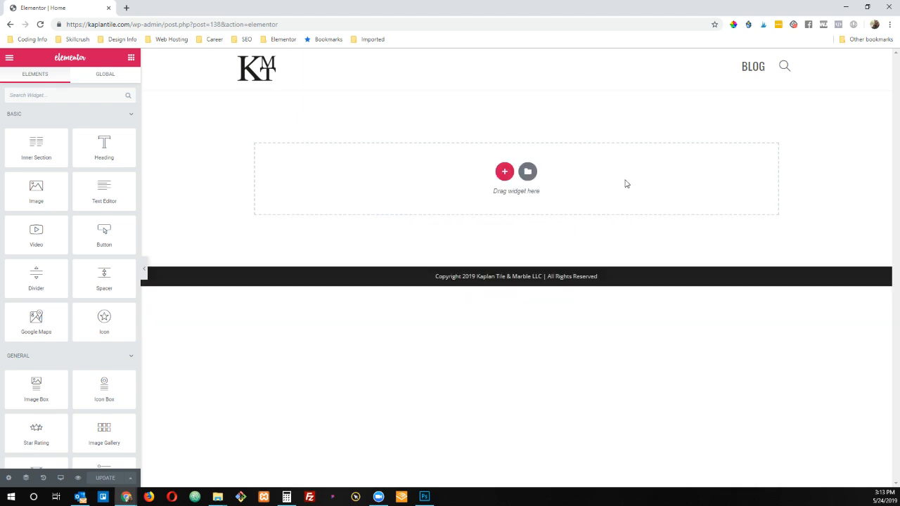
left_click(527, 173)
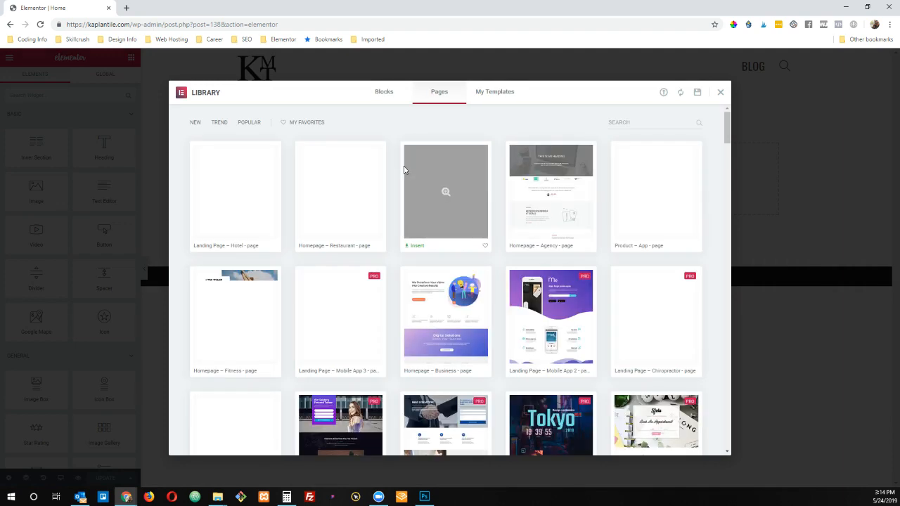
mouse_move(407, 287)
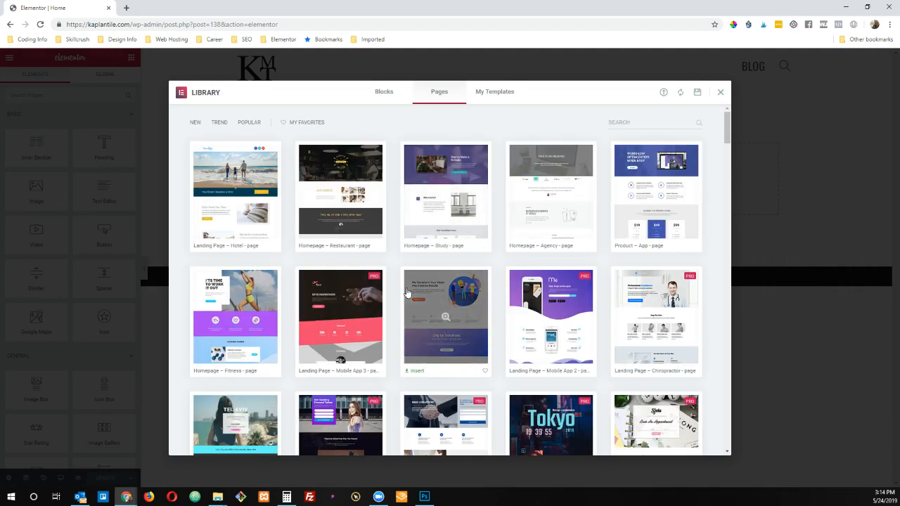
scroll(406, 289, "down", 5)
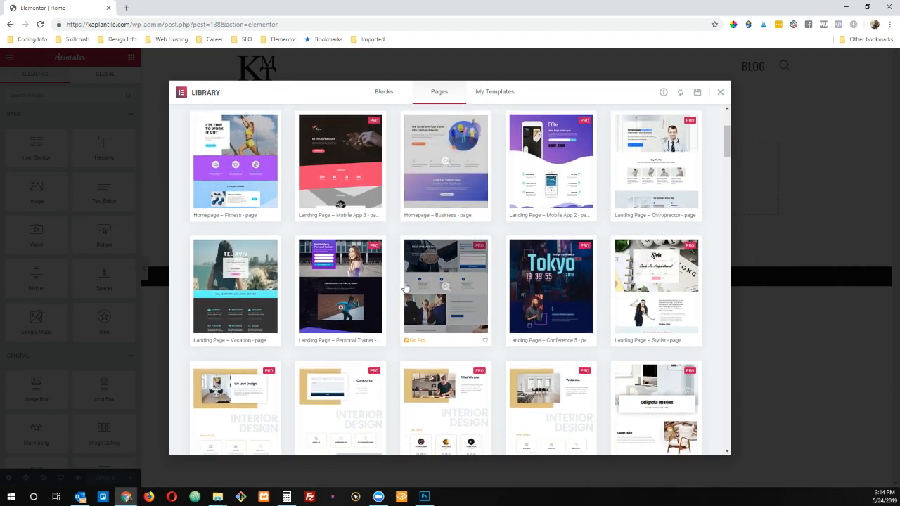
scroll(406, 288, "down", 5)
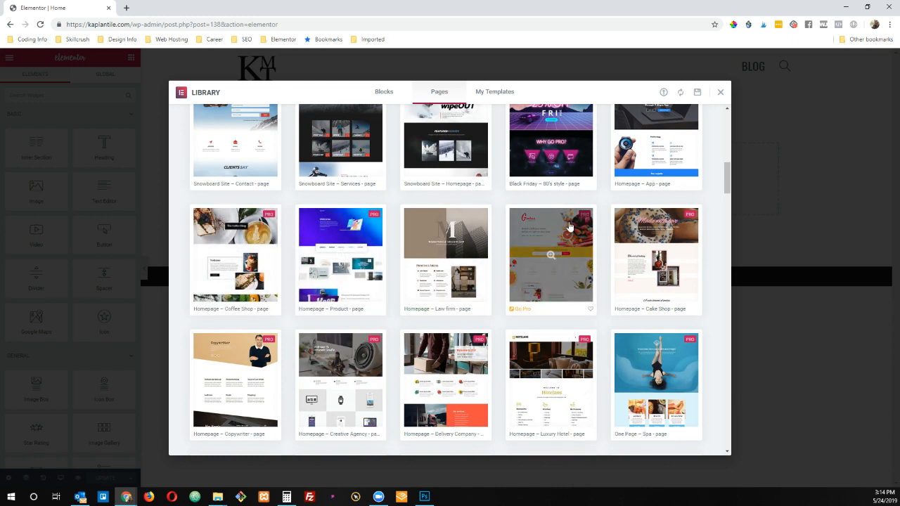
scroll(400, 254, "down", 1)
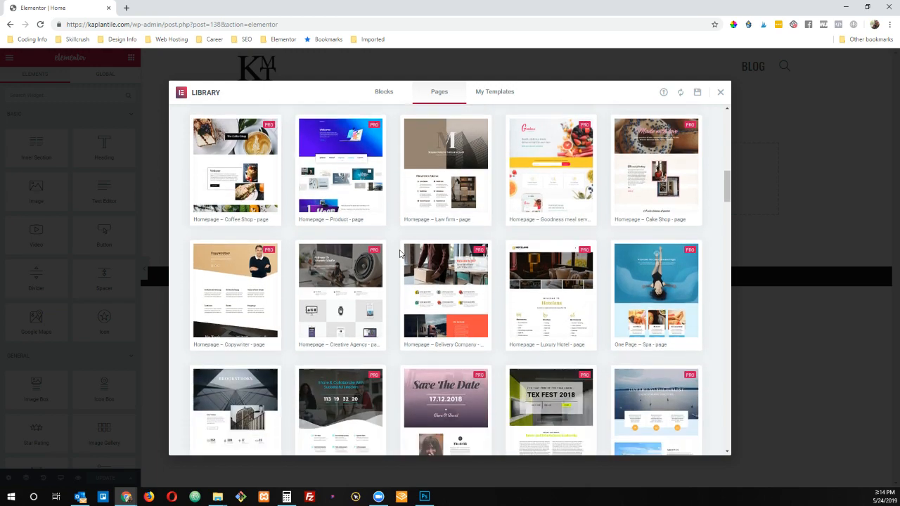
scroll(399, 254, "down", 1)
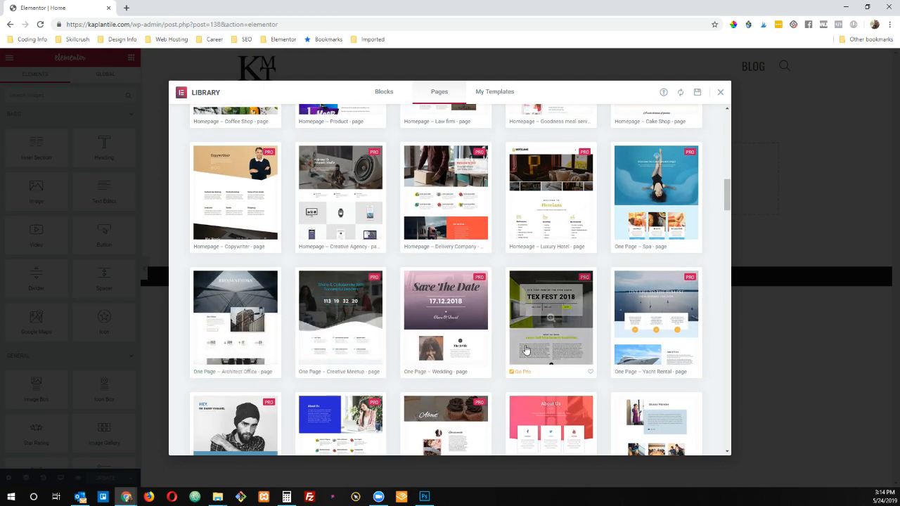
scroll(526, 350, "down", 3)
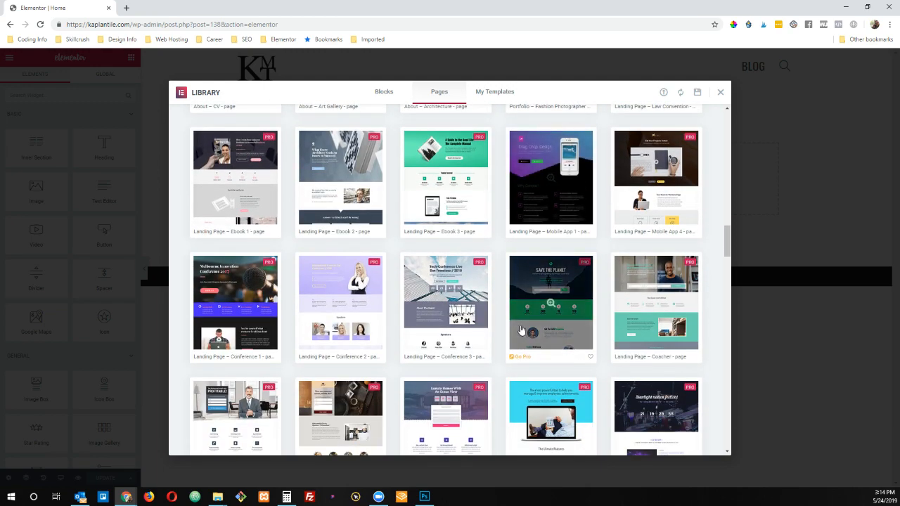
scroll(521, 329, "down", 3)
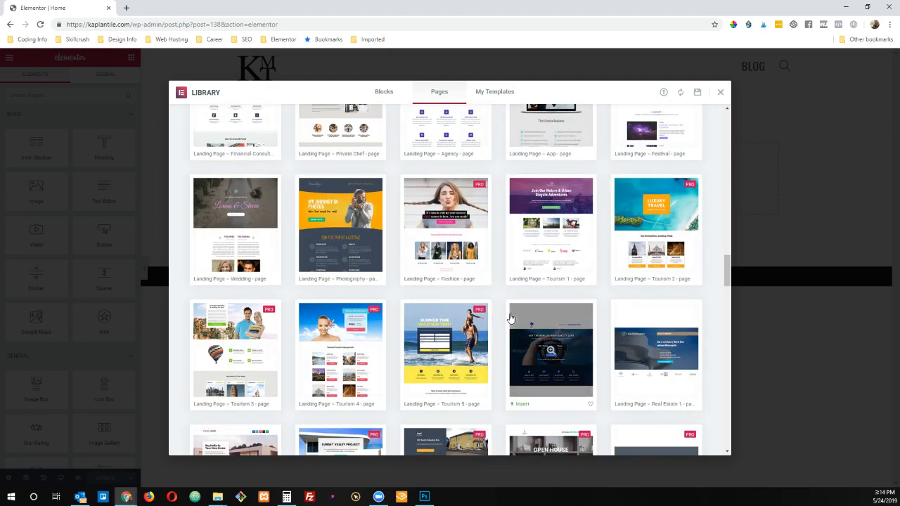
left_click_drag(727, 277, 727, 128)
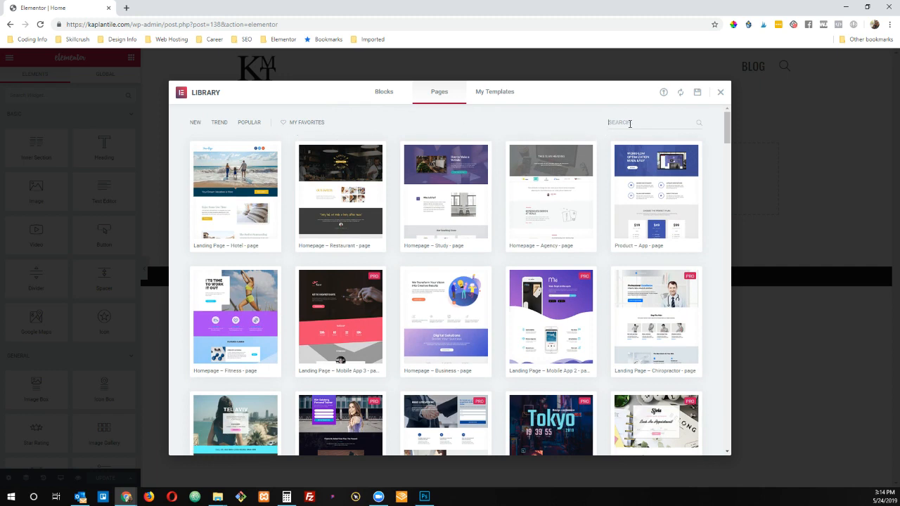
Step: Search the library's page templates for "home" and look through the matching designs
type("home")
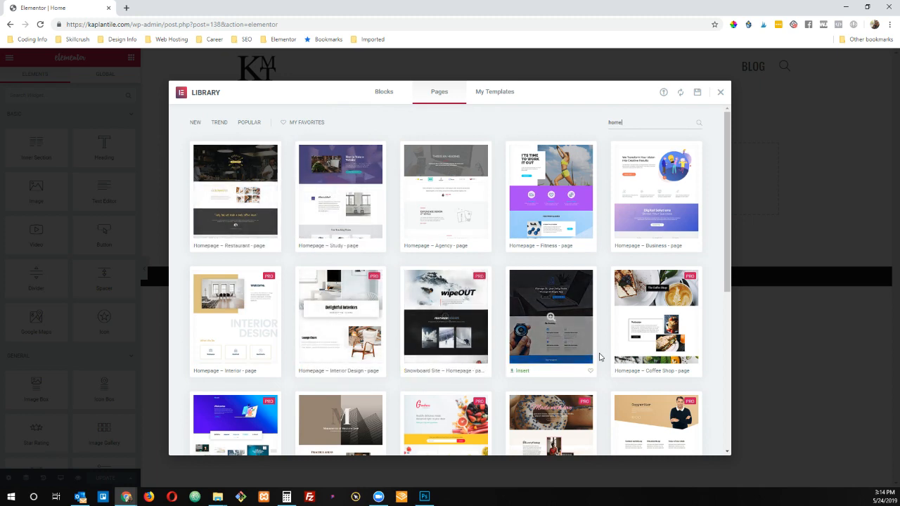
scroll(723, 330, "down", 2)
scroll(722, 330, "down", 3)
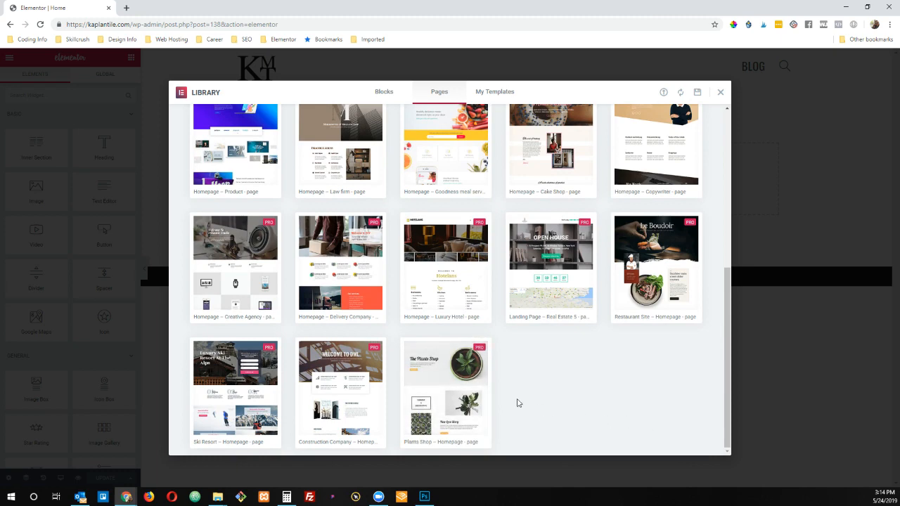
scroll(517, 403, "up", 6)
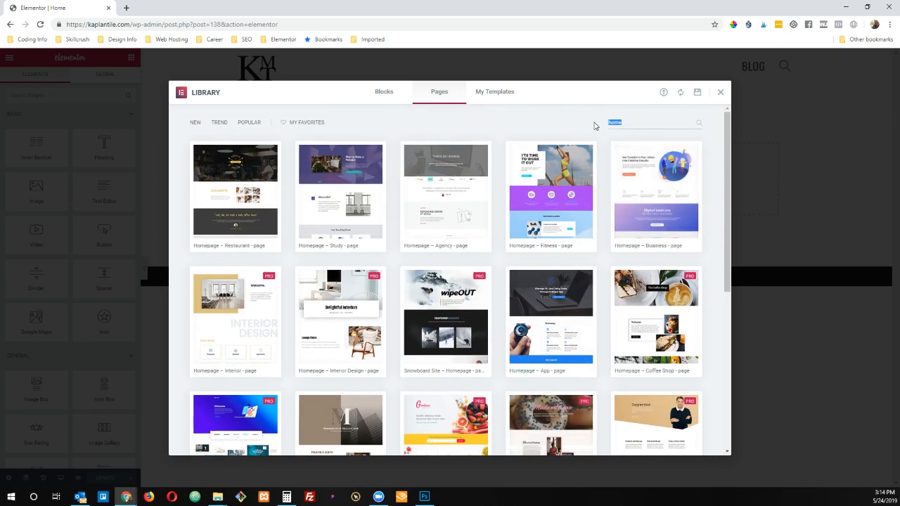
Step: Search the page templates for "about" and look over the matching designs
type("about")
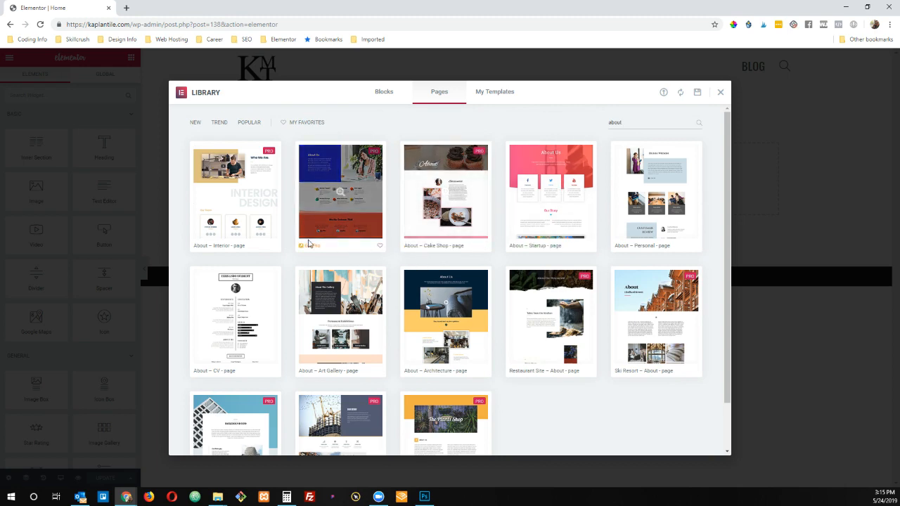
scroll(277, 332, "down", 1)
scroll(277, 329, "up", 1)
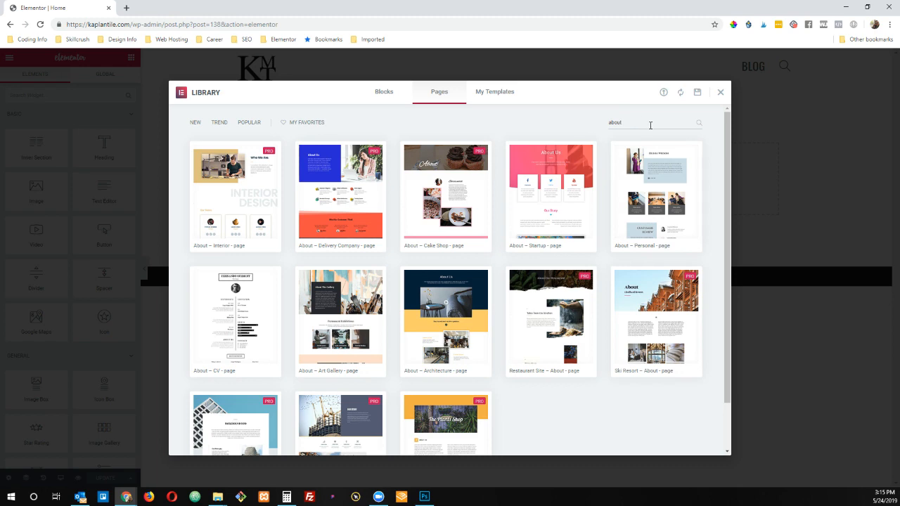
Step: Change the template search back to "home" and compare the free and PRO homepage designs
type("home")
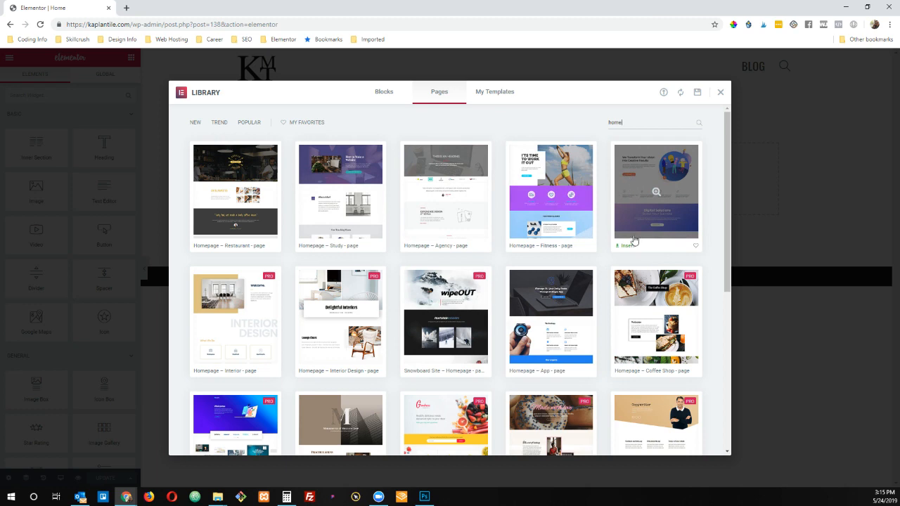
scroll(560, 306, "down", 1)
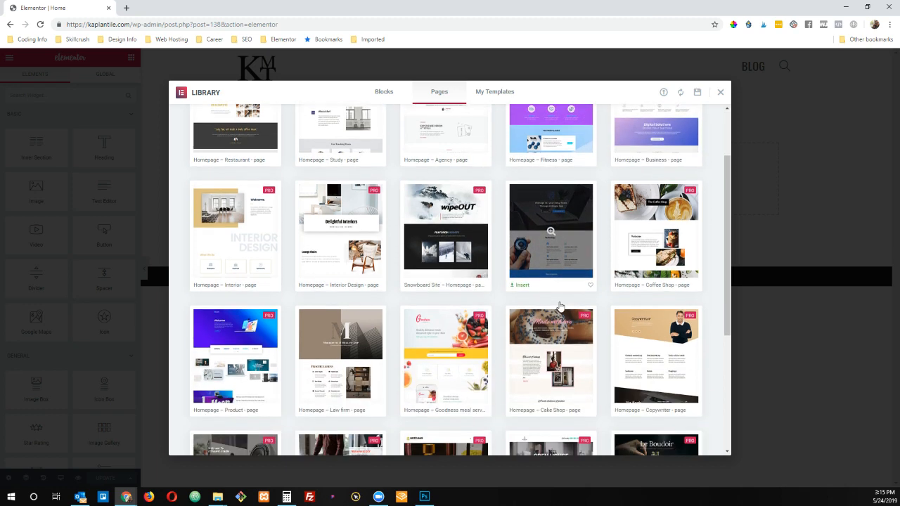
scroll(365, 334, "down", 2)
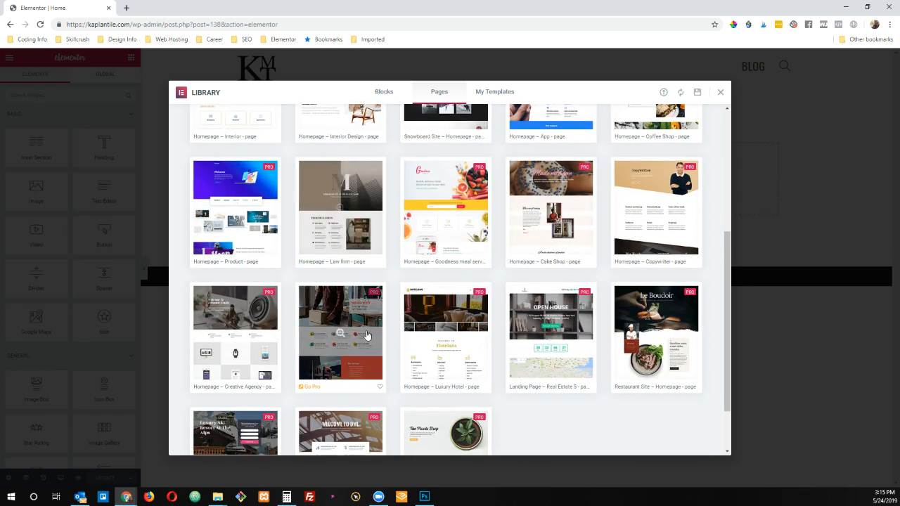
scroll(367, 334, "down", 1)
scroll(567, 417, "up", 2)
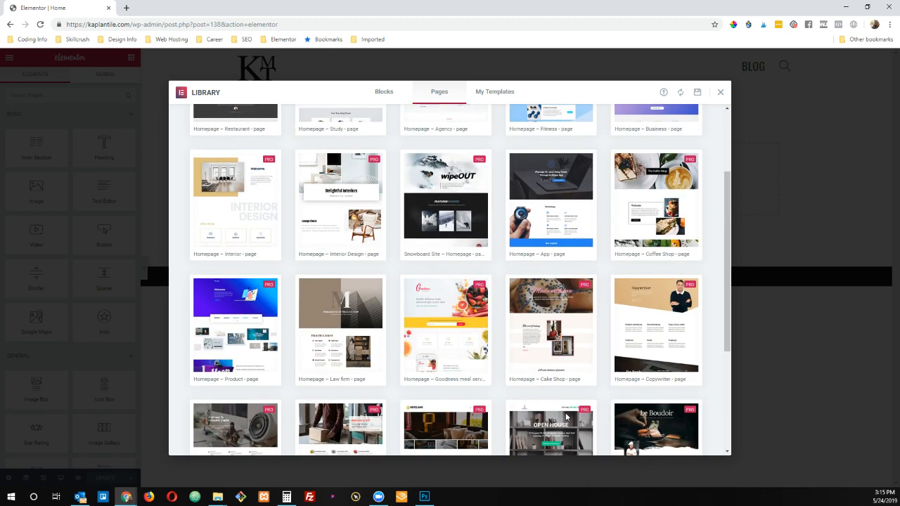
scroll(567, 417, "up", 2)
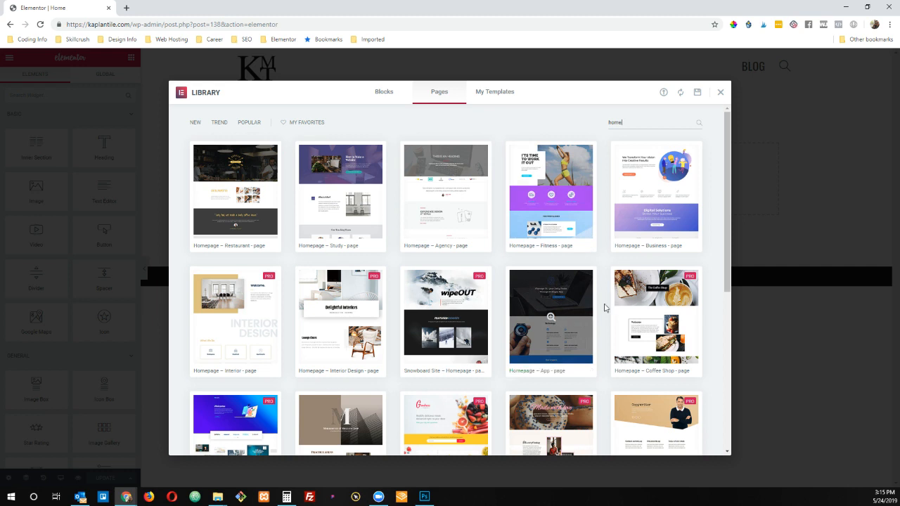
Step: Preview the "Homepage – App" template and examine its sections from the hero area down to the client logos
left_click(569, 292)
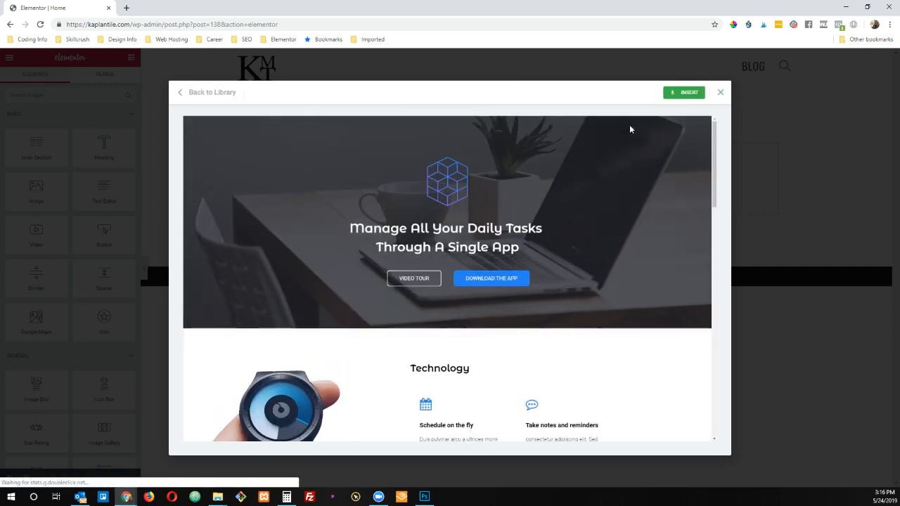
scroll(601, 316, "down", 5)
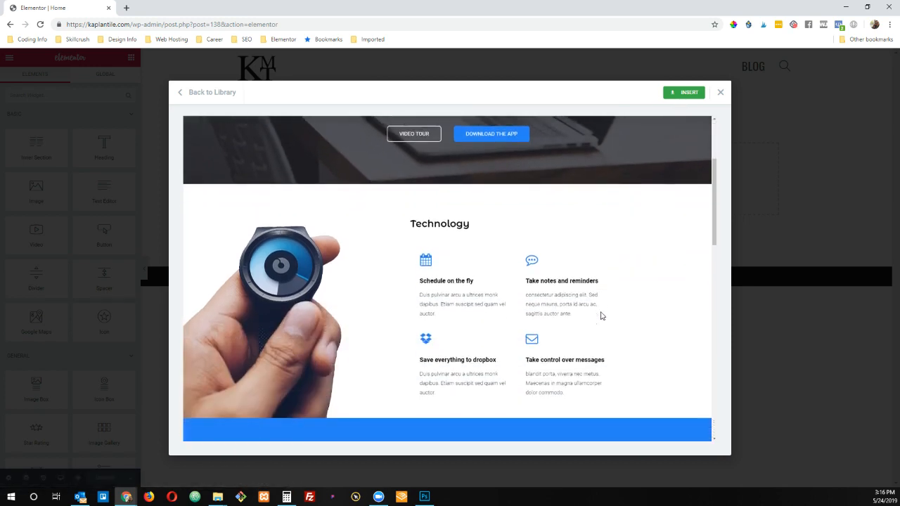
scroll(601, 316, "down", 8)
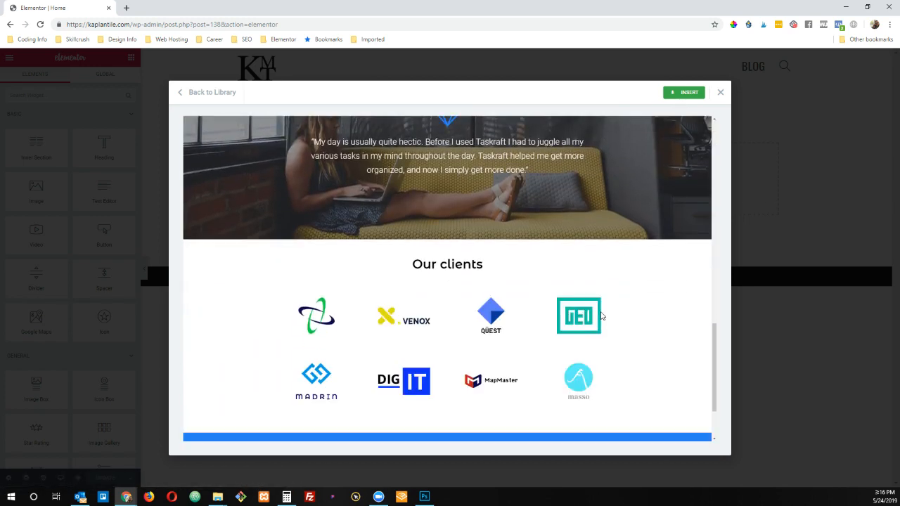
scroll(601, 316, "up", 13)
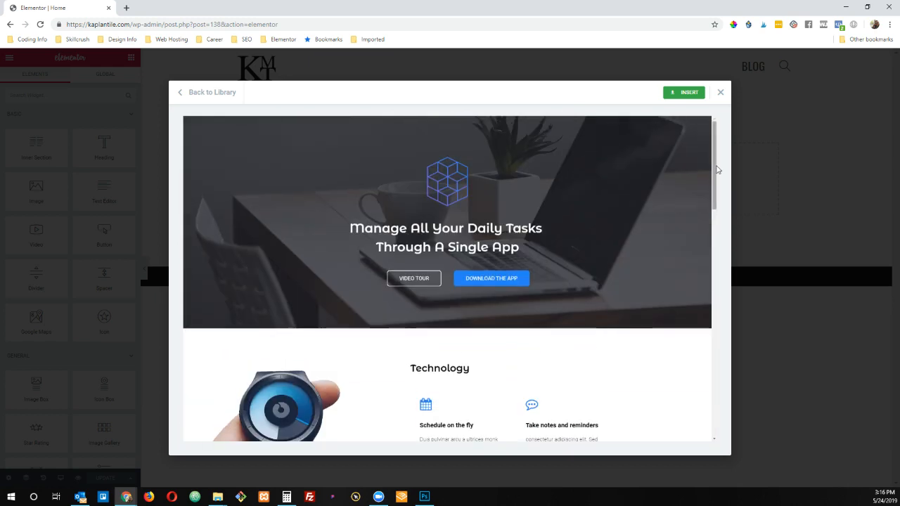
Step: Insert the previewed "Homepage – App" template into the Home page and look over its sections down to the footer
left_click(686, 94)
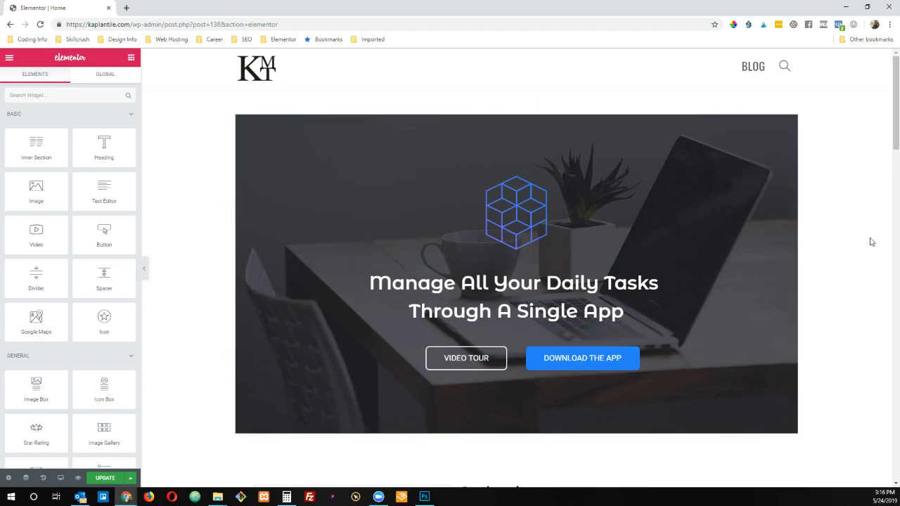
left_click(894, 221)
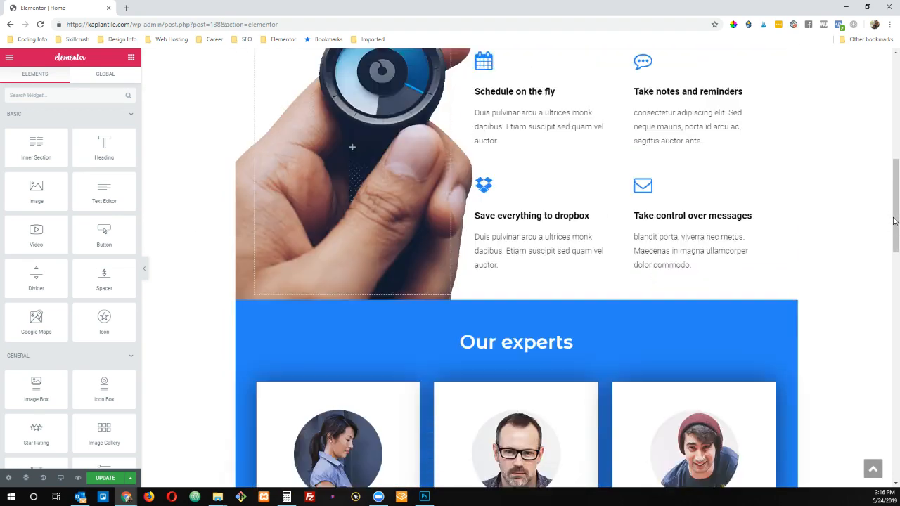
scroll(894, 219, "down", 15)
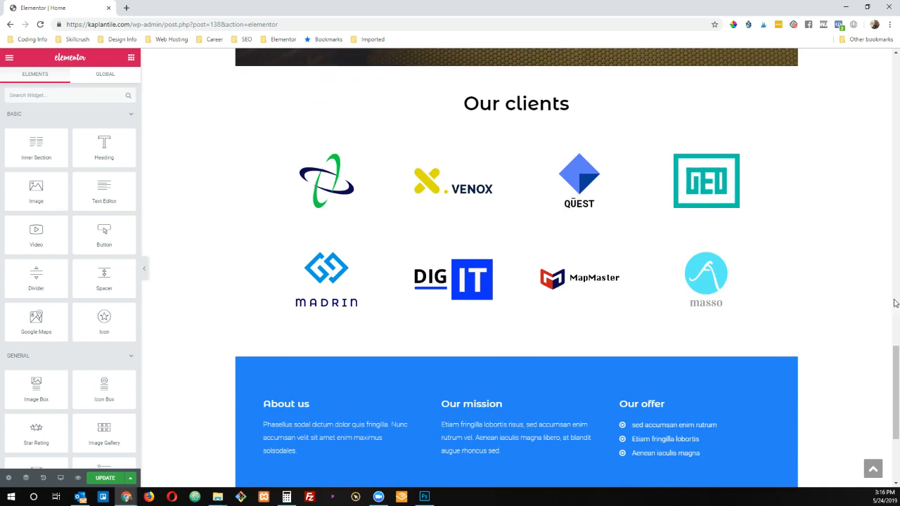
scroll(894, 303, "down", 4)
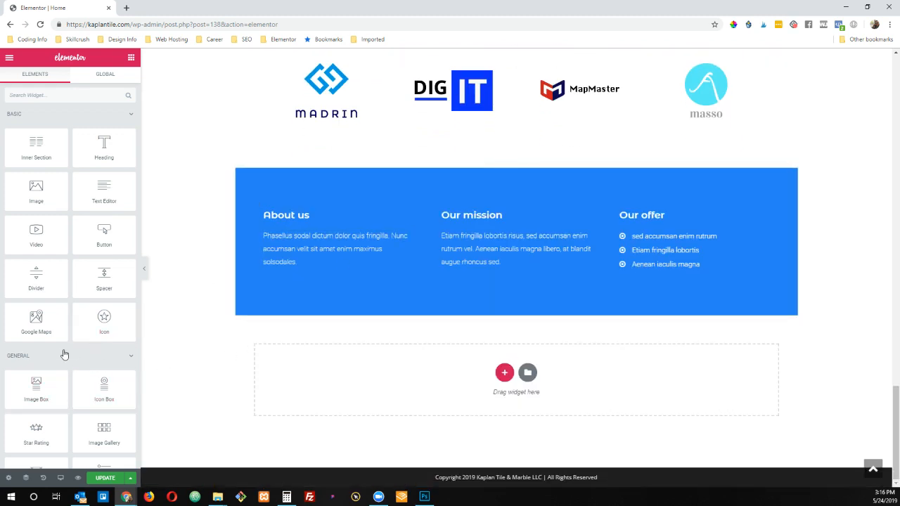
Step: Set the Home page's layout to Elementor Full Width in the page settings
left_click(9, 479)
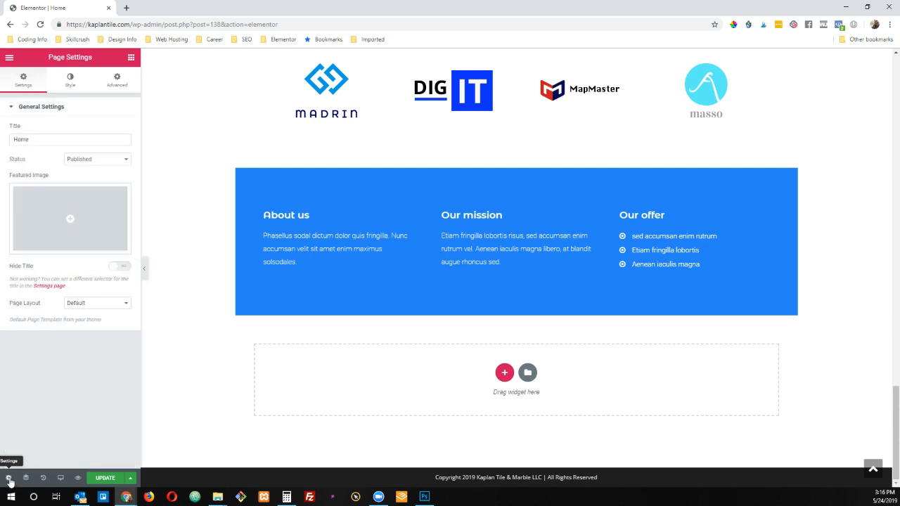
left_click(106, 304)
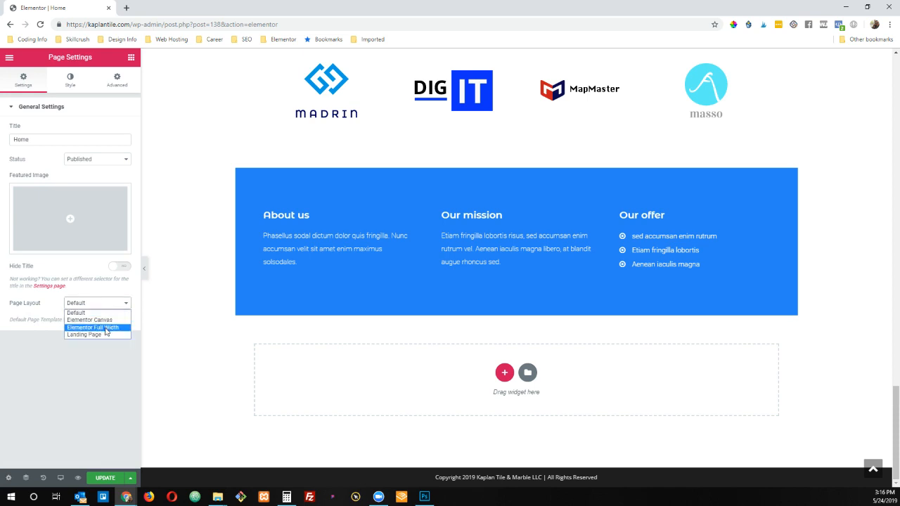
left_click(105, 327)
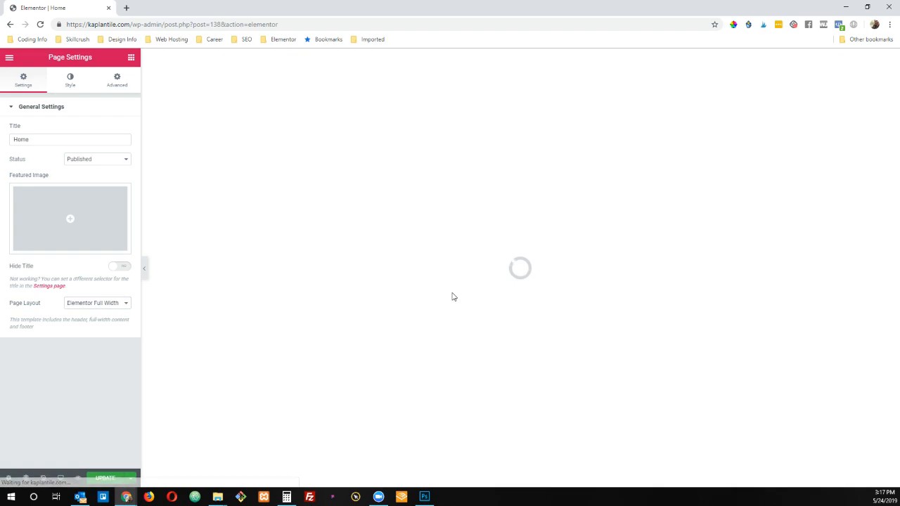
scroll(546, 317, "up", 20)
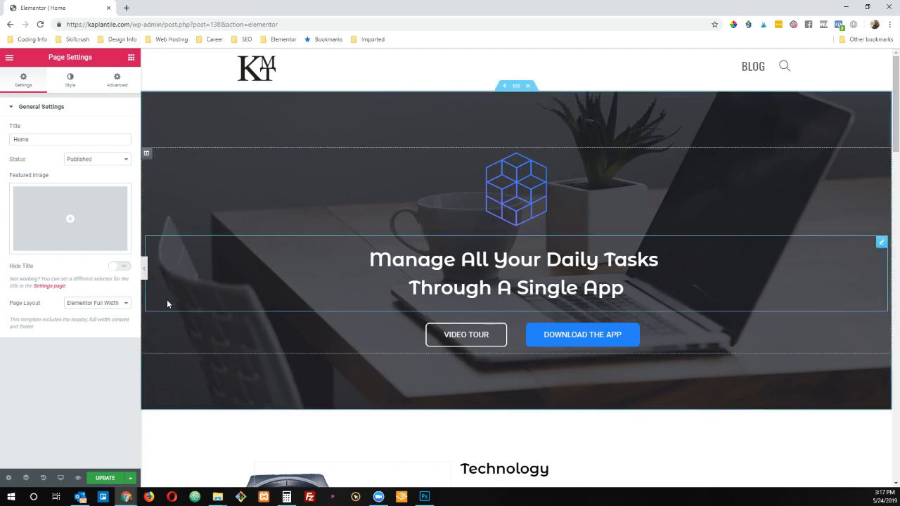
Step: Hide the editing sidebar, review the full-width page down to the footer, and bring the sidebar back
left_click(144, 272)
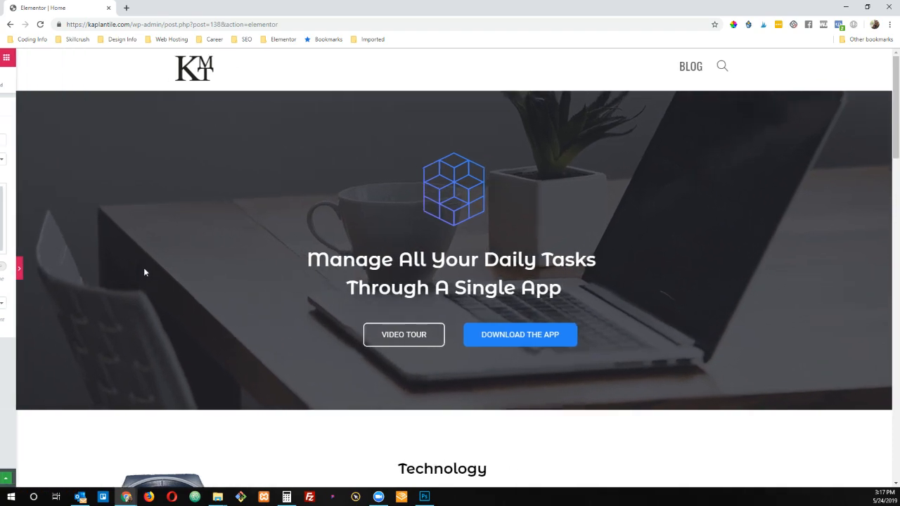
scroll(649, 214, "down", 3)
scroll(650, 216, "down", 15)
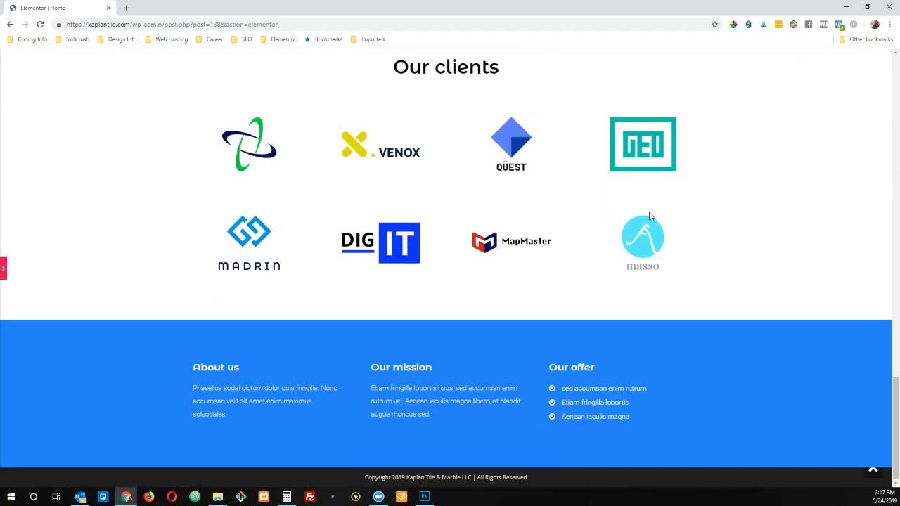
left_click(3, 269)
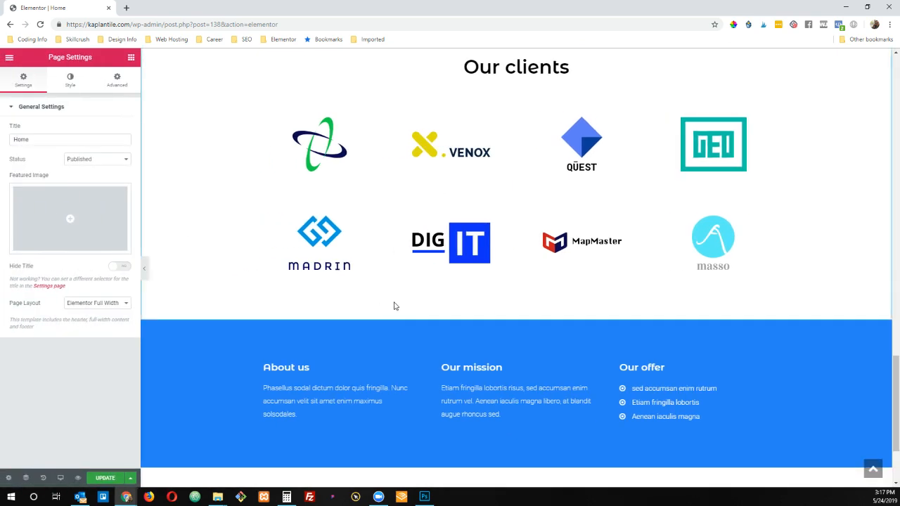
Step: Open the hero section's background image for replacement and select kitchen-1940177_1920.jpg from the media library
scroll(577, 313, "up", 20)
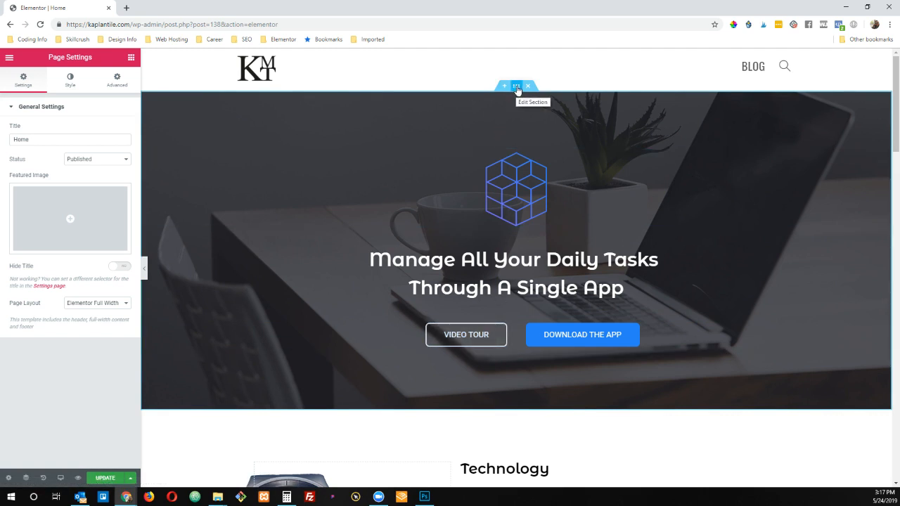
left_click(517, 86)
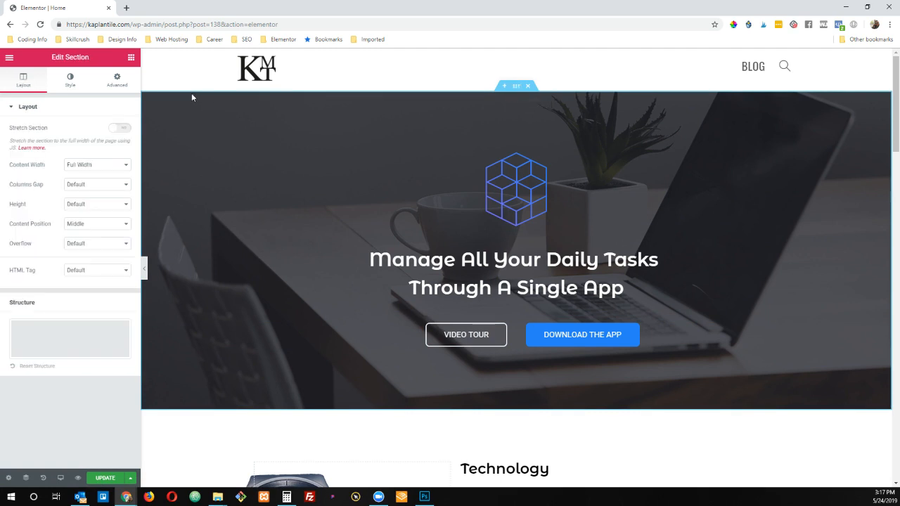
left_click(70, 79)
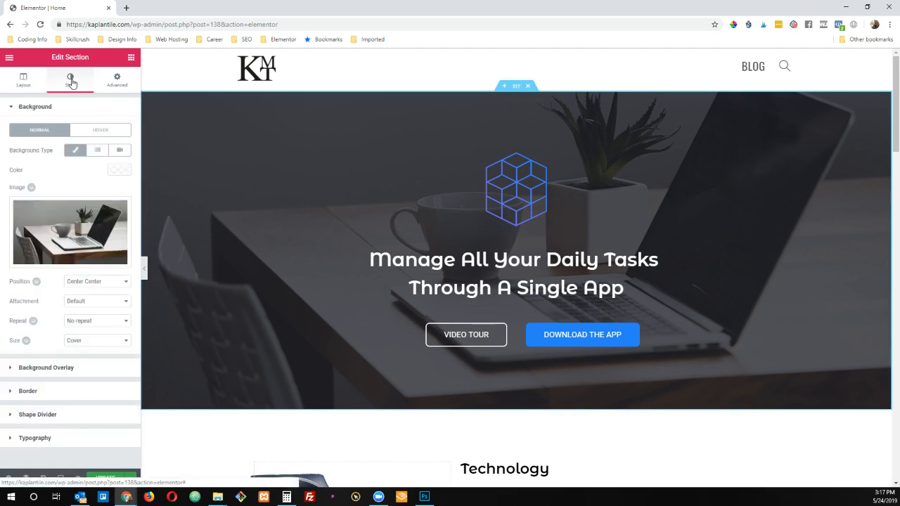
left_click(53, 224)
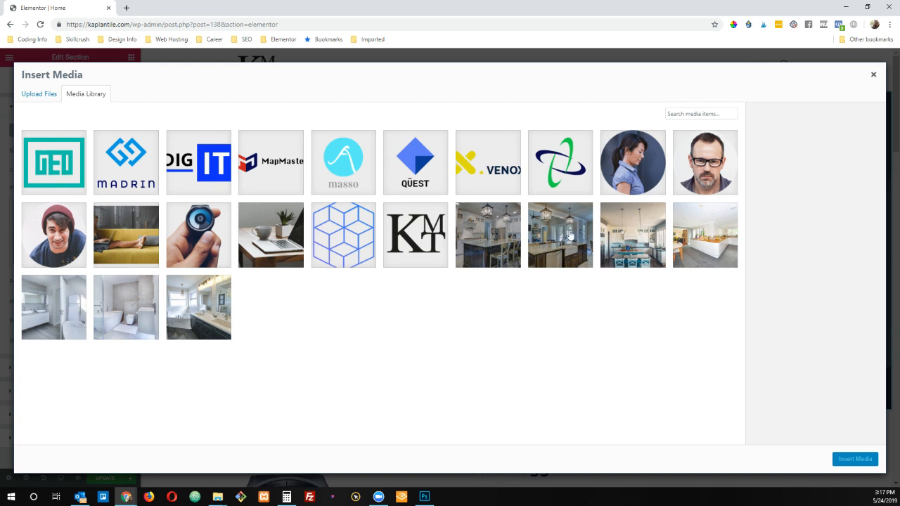
left_click(570, 237)
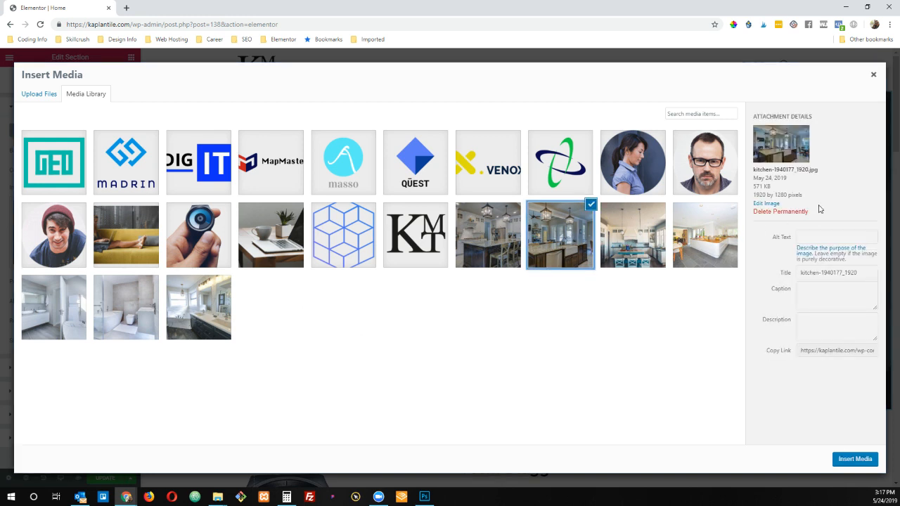
Step: Set both the alt text and the title of the selected kitchen image to "Kaplan Marble & Tile LLC"
left_click(841, 239)
type("Kap")
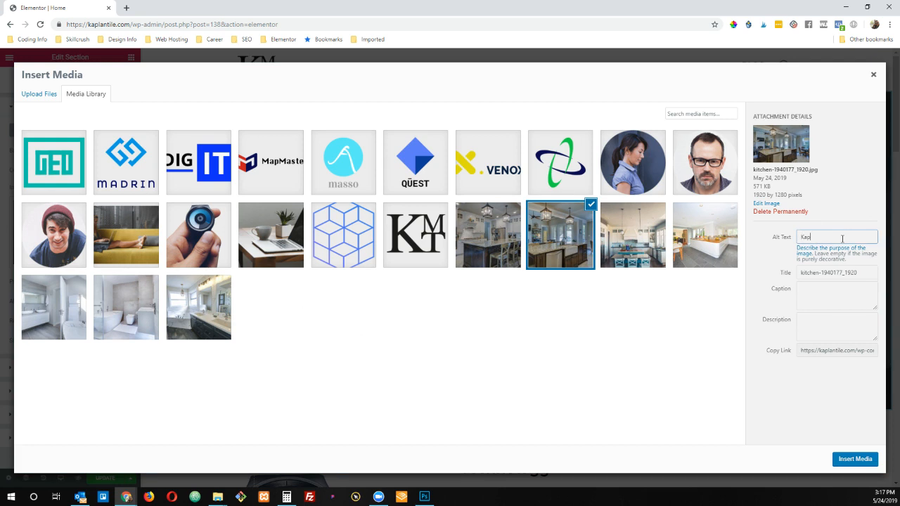
type("lan Marble & Tile LLC")
key("ctrl+a")
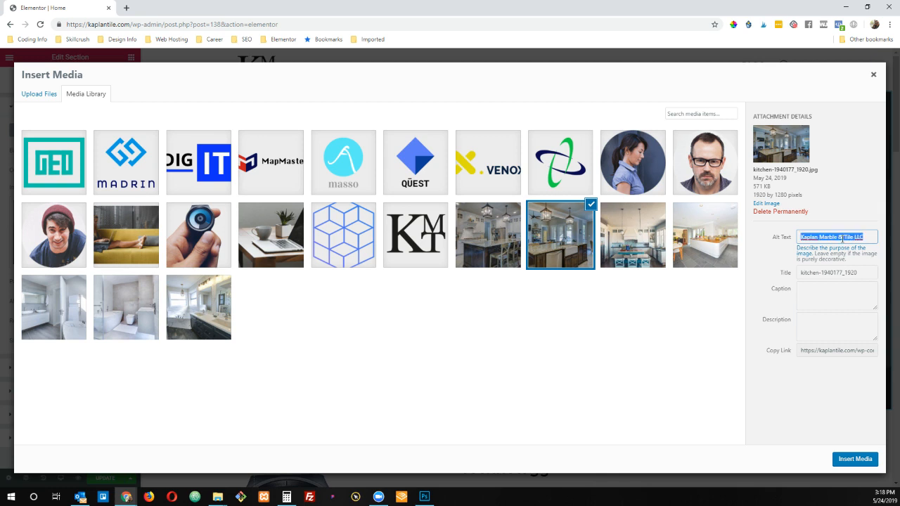
key("ctrl+c")
key("Tab")
key("ctrl+v")
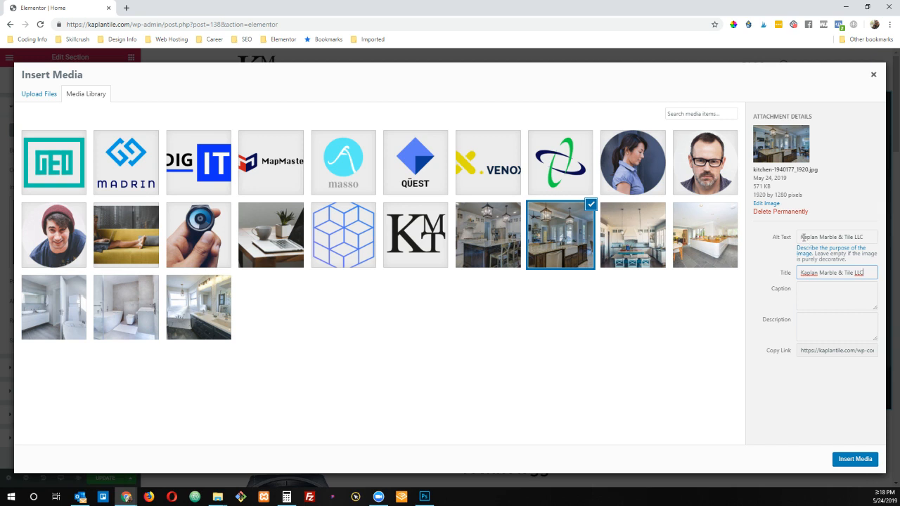
Step: Append "| Little Rock, Ar" to the kitchen image's alt text and insert the image as the hero background
left_click_drag(803, 237, 871, 238)
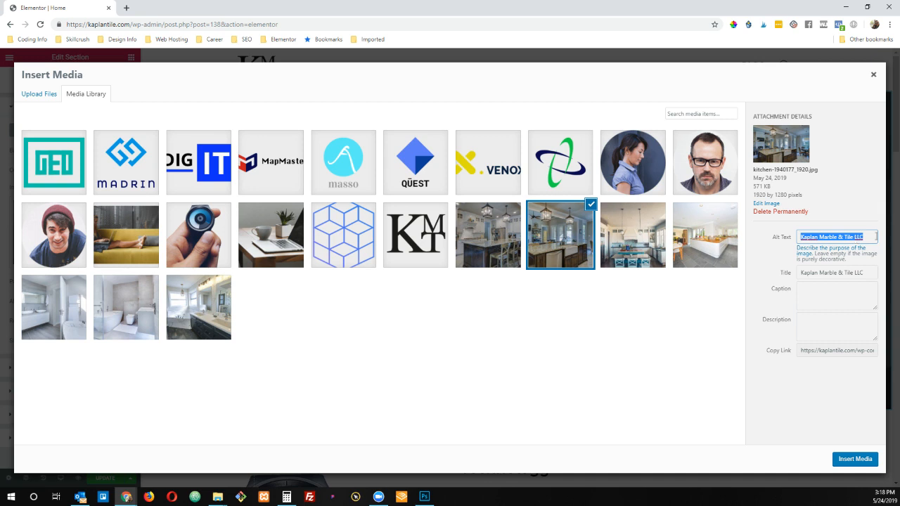
left_click(875, 240)
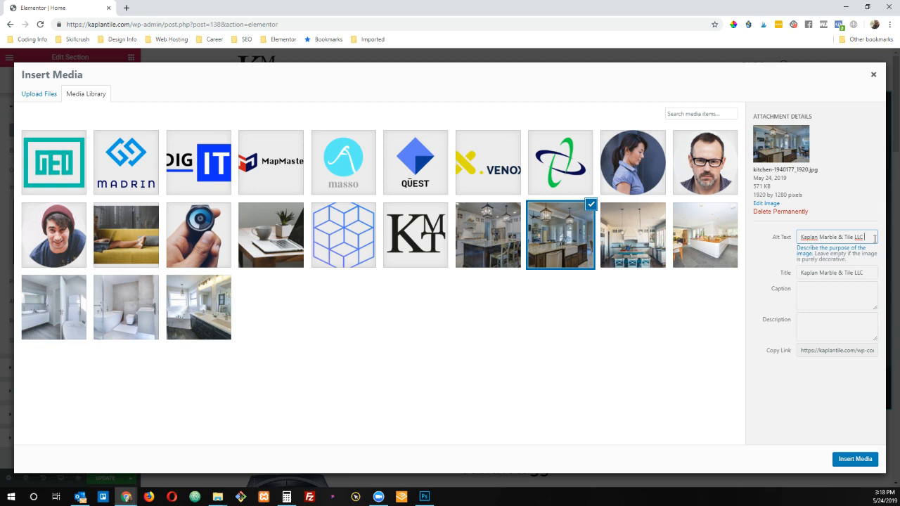
type("| Little Rock, Ar")
left_click(830, 272)
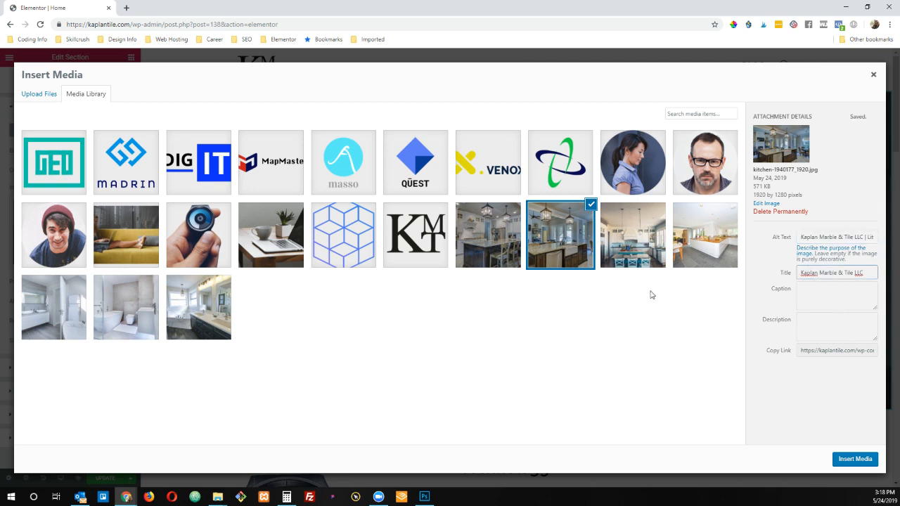
left_click(853, 465)
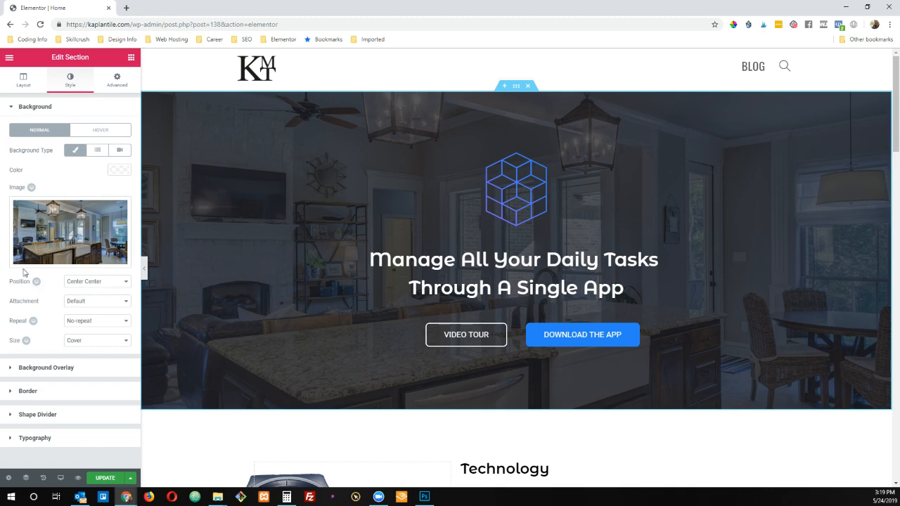
Step: Try the hero background image at Top Center and settle its position on Bottom Right
left_click(93, 284)
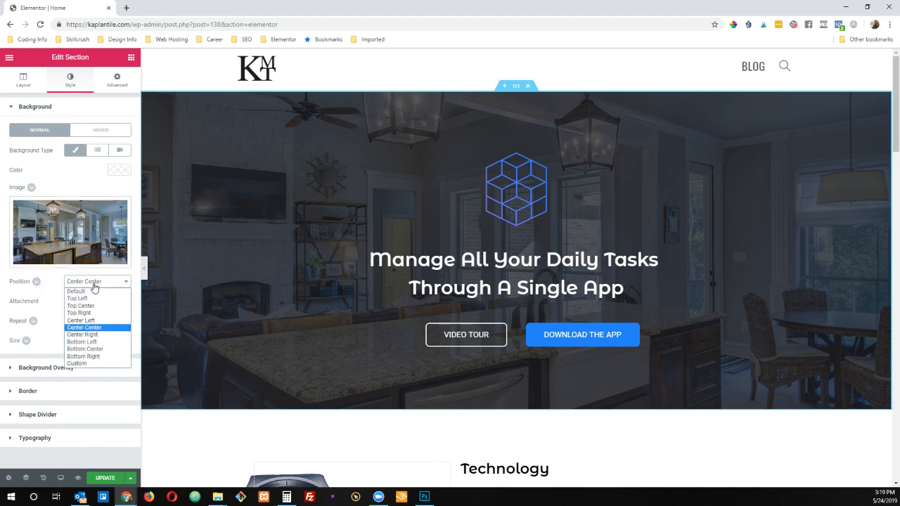
left_click(86, 305)
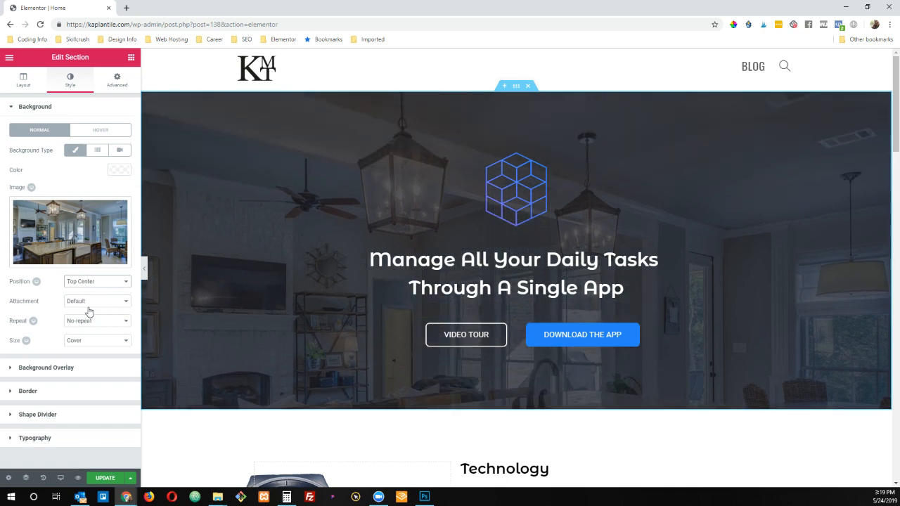
left_click(88, 284)
left_click(83, 357)
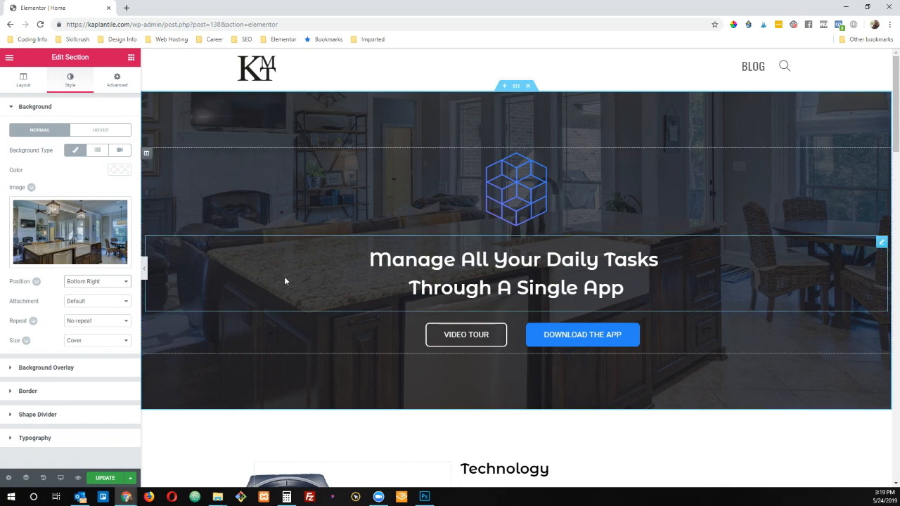
Step: Set the hero background image's attachment to Fixed, comparing how the hero scrolls with the default attachment and with Fixed
scroll(285, 282, "down", 5)
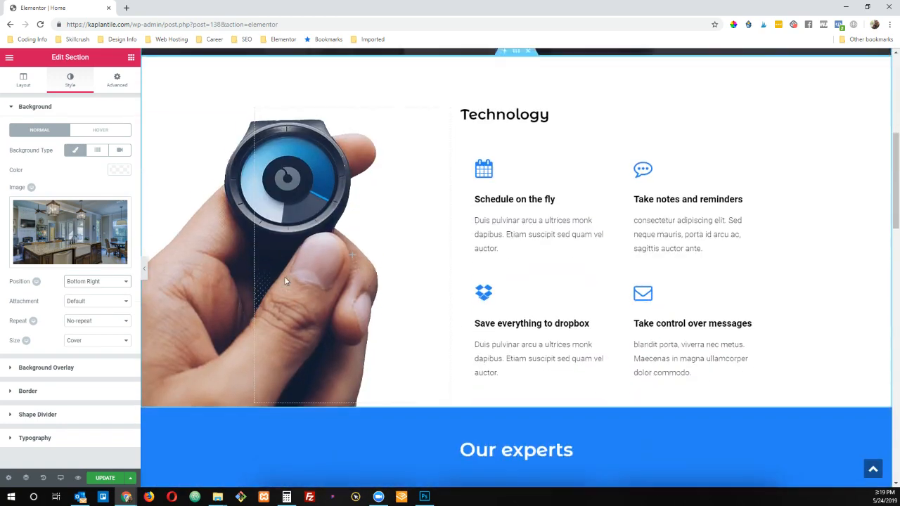
scroll(285, 280, "up", 5)
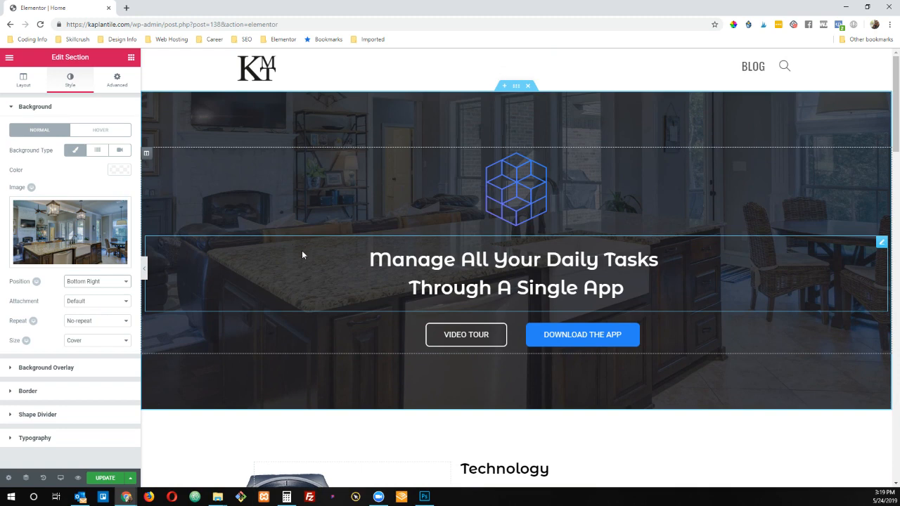
left_click(95, 301)
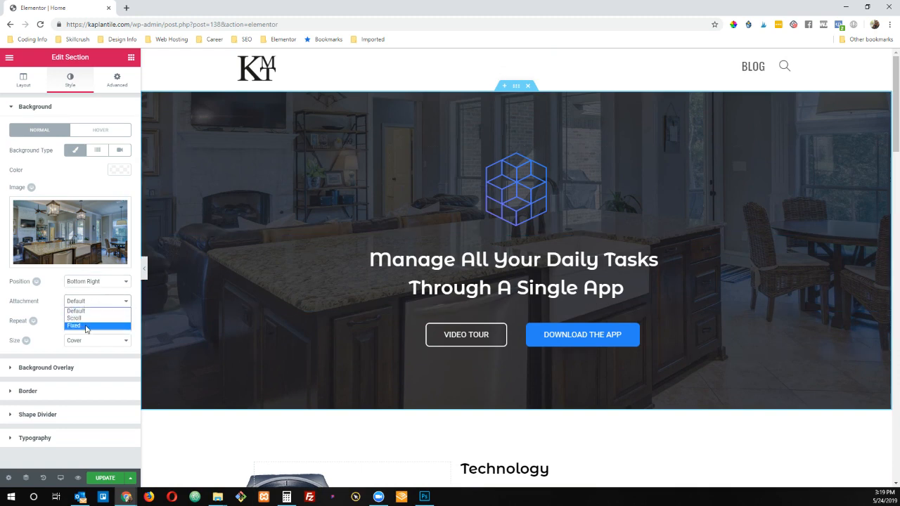
left_click(86, 326)
scroll(243, 272, "down", 1)
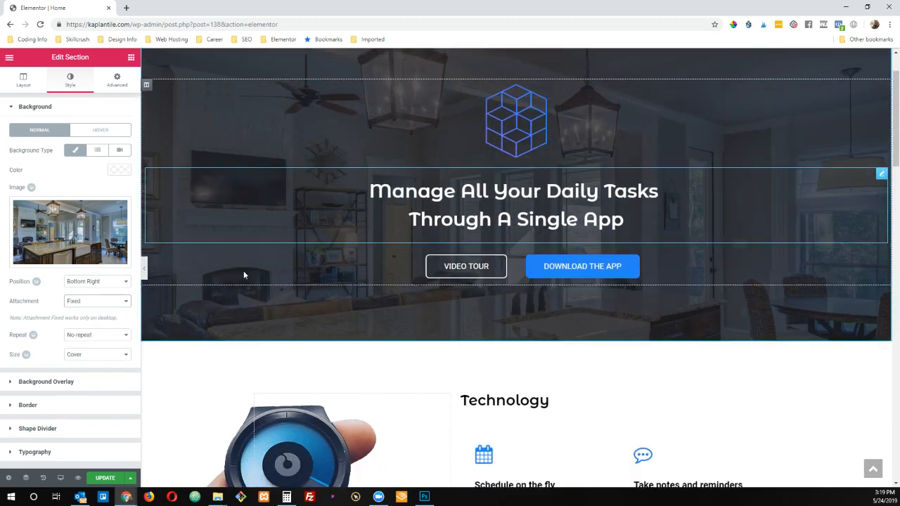
scroll(244, 274, "down", 5)
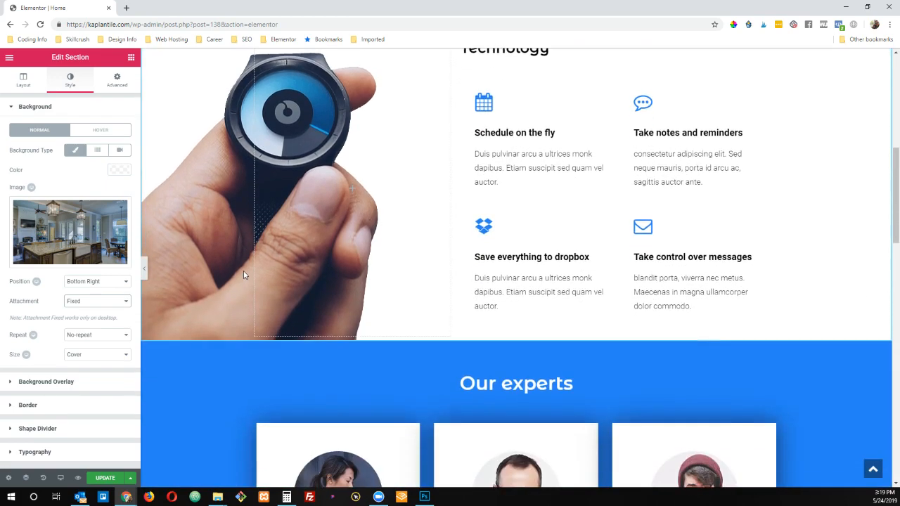
scroll(244, 274, "up", 6)
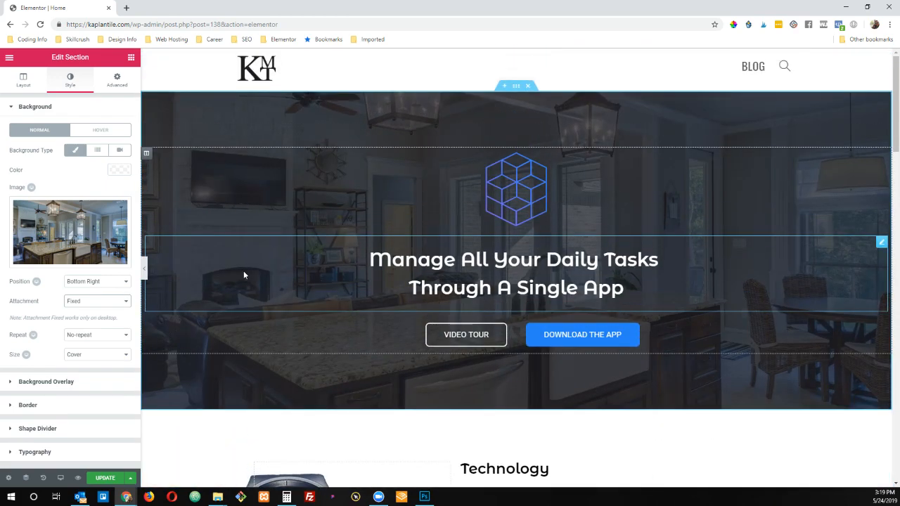
scroll(243, 271, "down", 3)
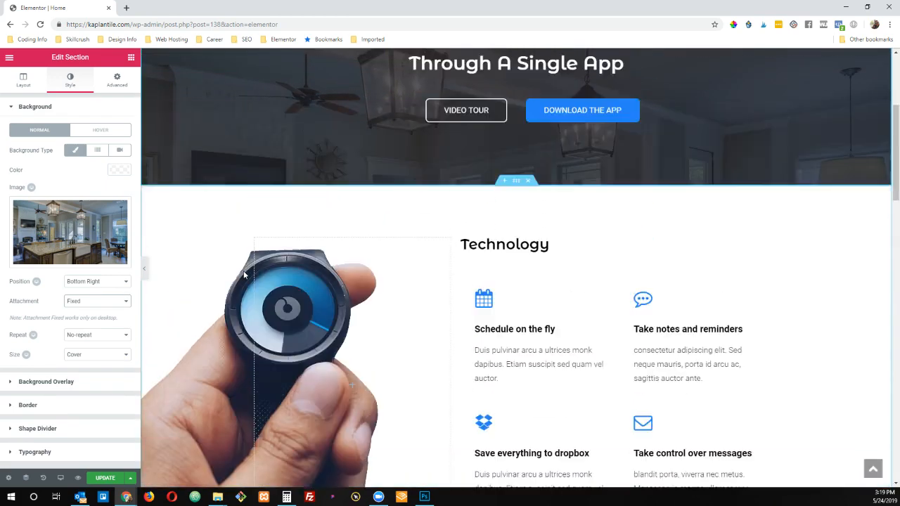
scroll(244, 274, "up", 3)
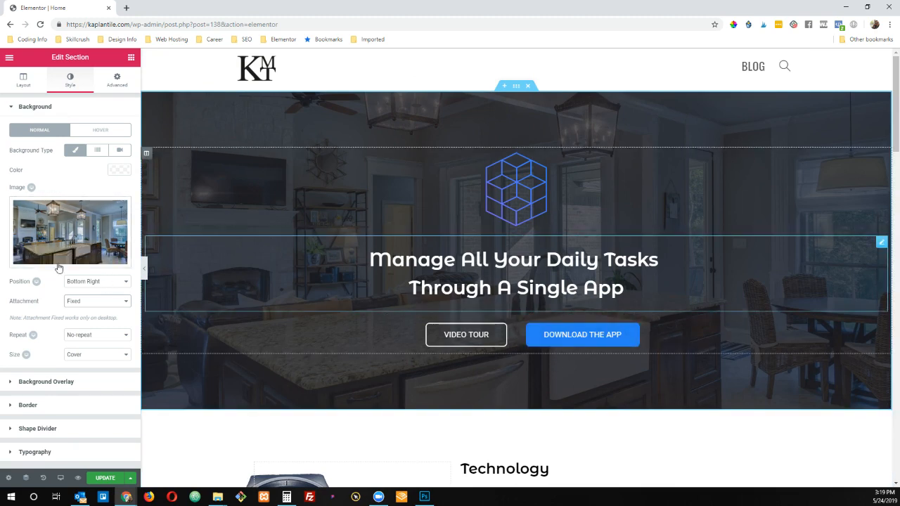
Step: Return the hero background image's attachment to Default and delete the blue cube image widget above the hero heading
left_click(93, 302)
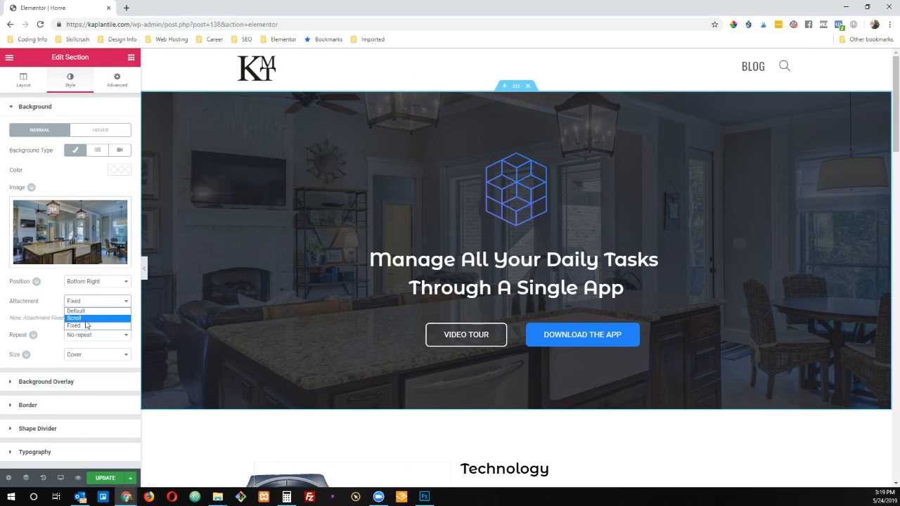
left_click(78, 311)
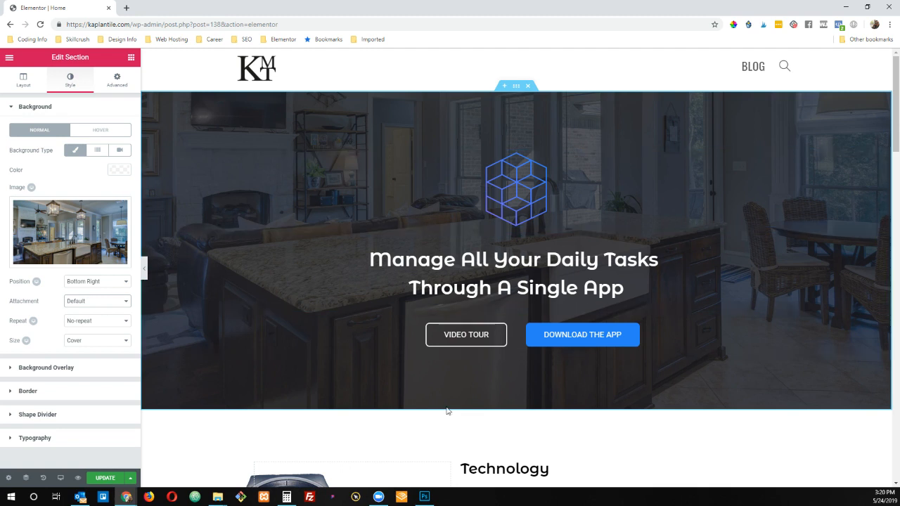
left_click(531, 197)
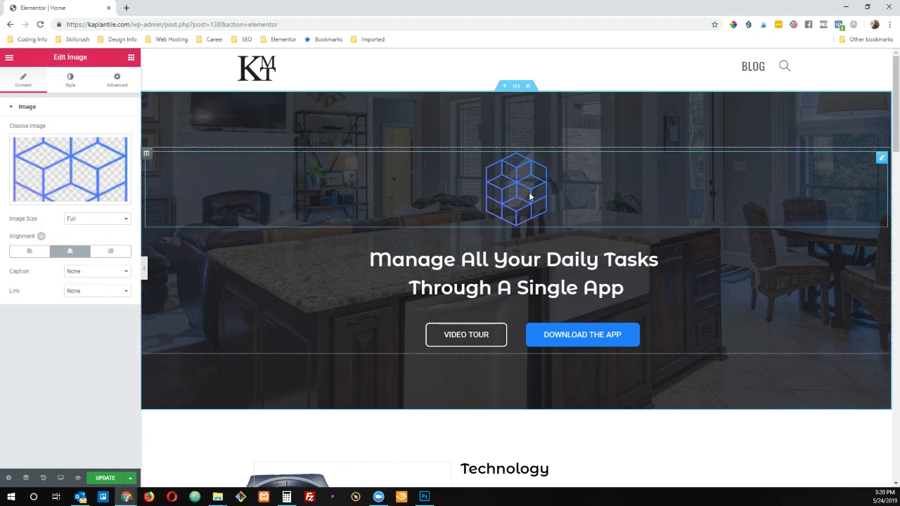
left_click(73, 197)
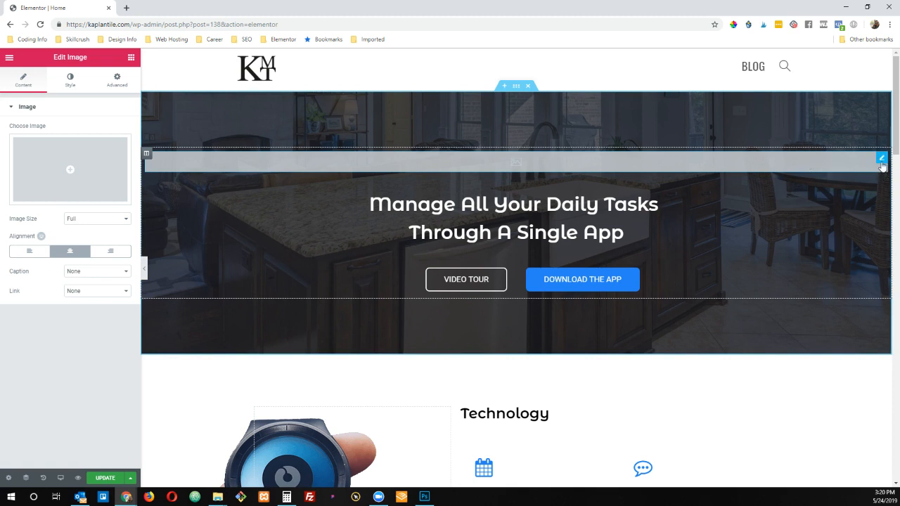
right_click(882, 164)
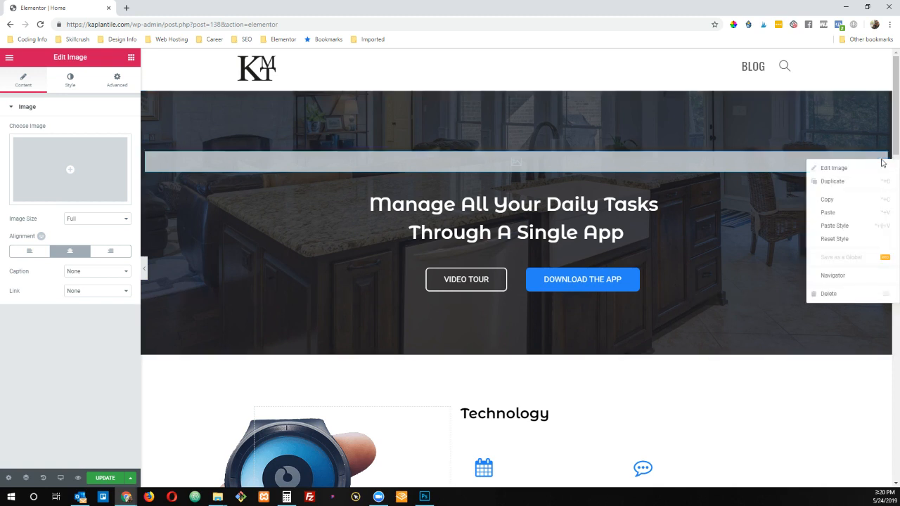
left_click(832, 292)
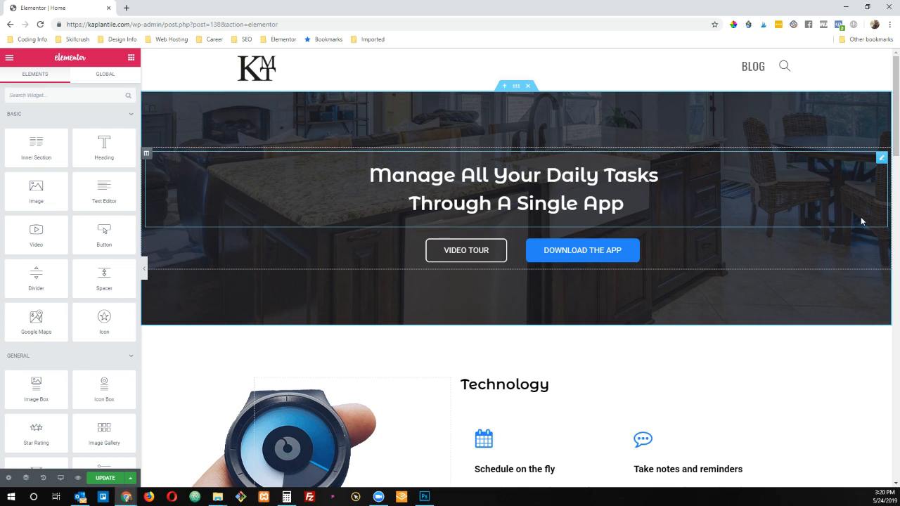
Step: Set the hero section's height to Min Height with a minimum height of 550 px
left_click(515, 86)
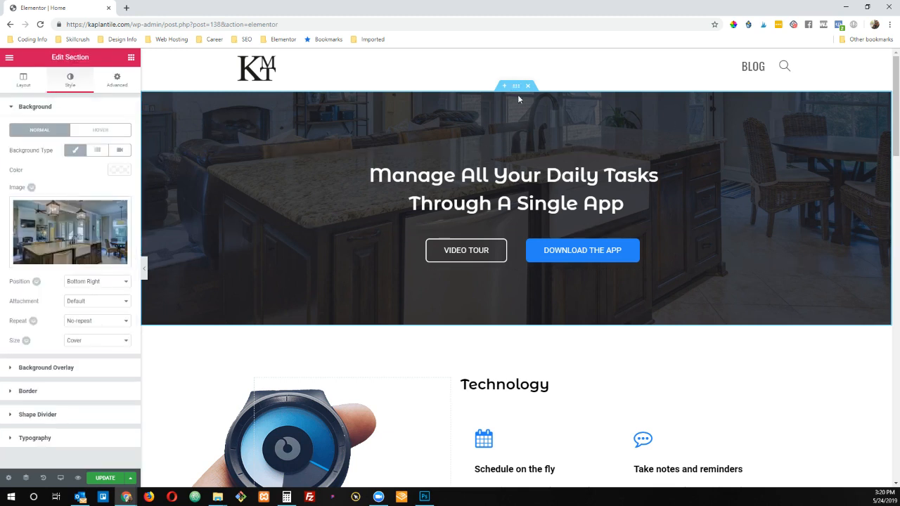
left_click(21, 86)
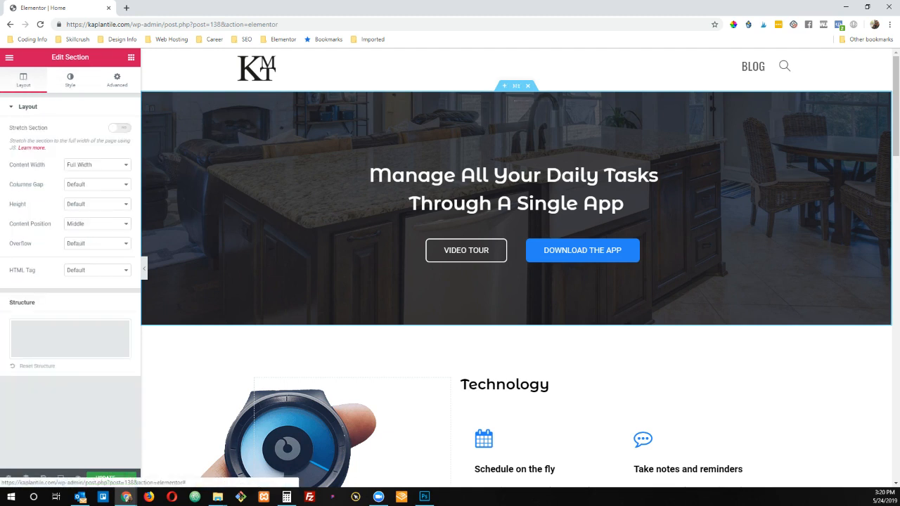
left_click(104, 205)
left_click(101, 229)
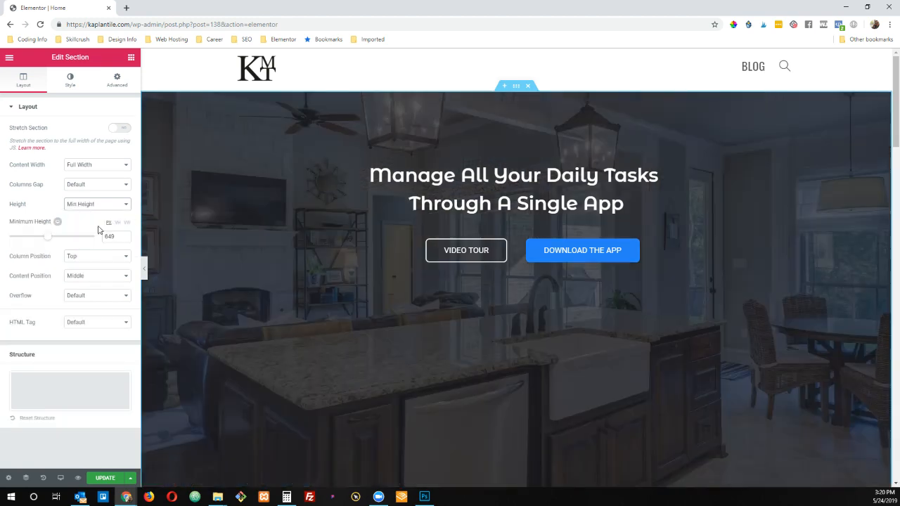
double_click(116, 238)
type("550")
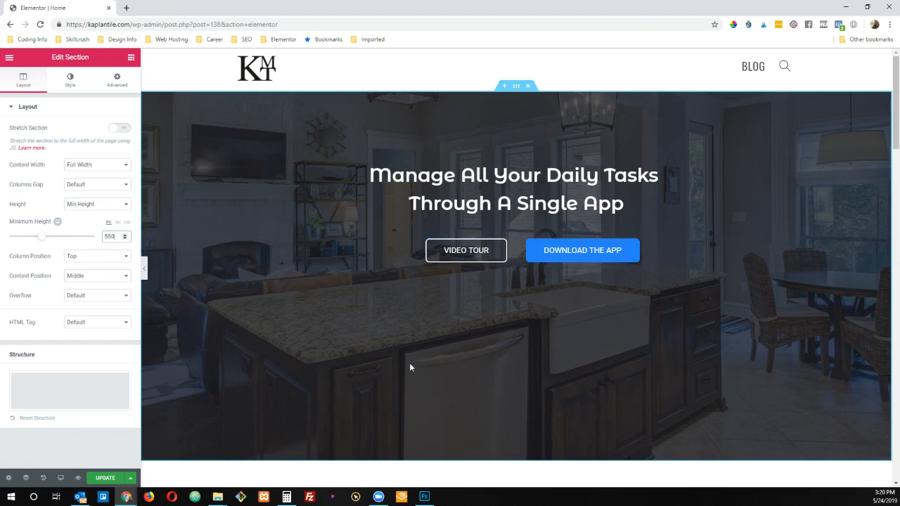
scroll(800, 302, "down", 2)
scroll(800, 302, "up", 2)
Step: Replace the hero heading's text with "Schedule your free consultation for your custom tile installation today!"
left_click(370, 190)
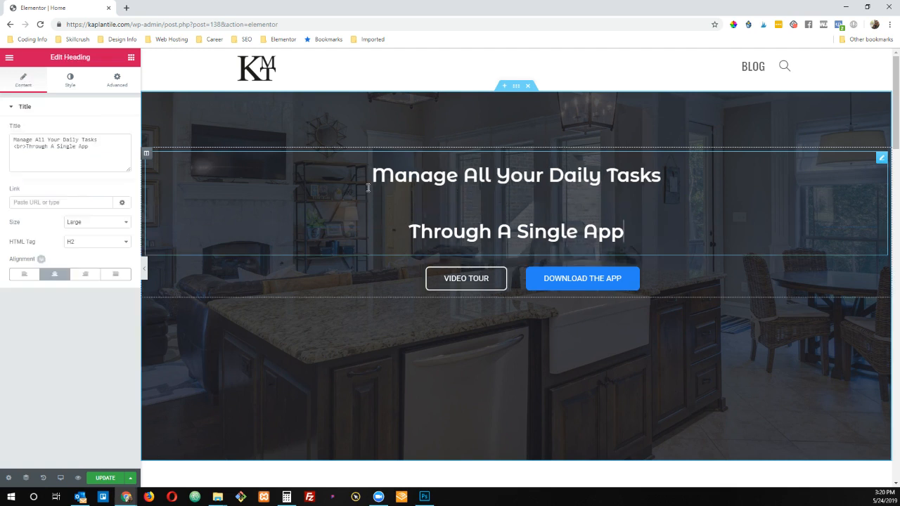
left_click(128, 156)
key("ctrl+a")
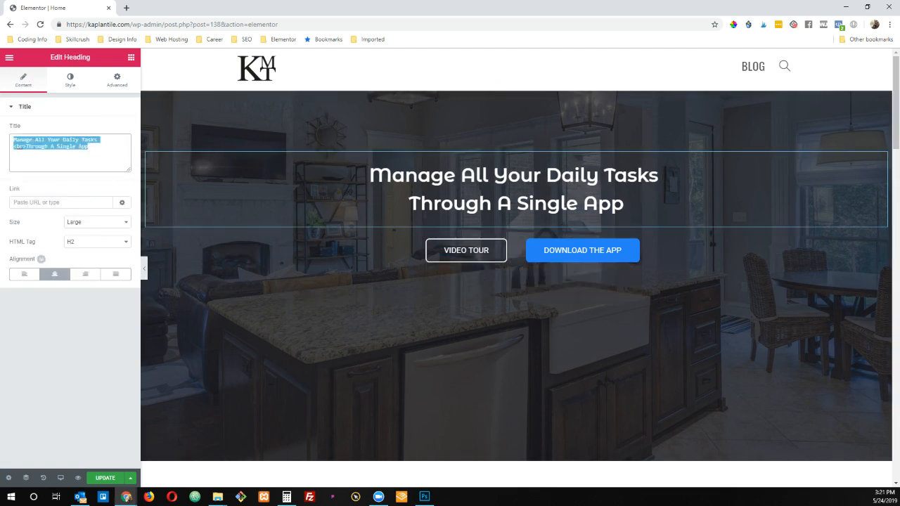
type("Schedule")
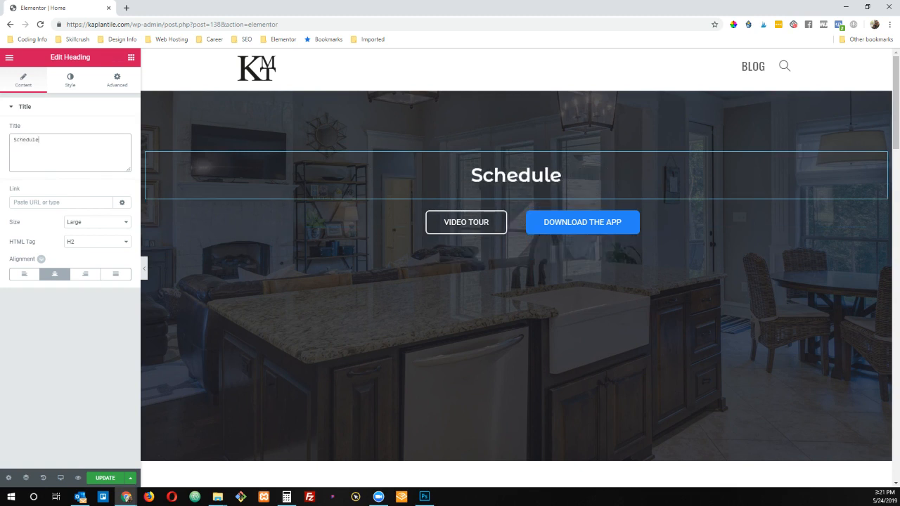
type(" your fre")
type("e consultation")
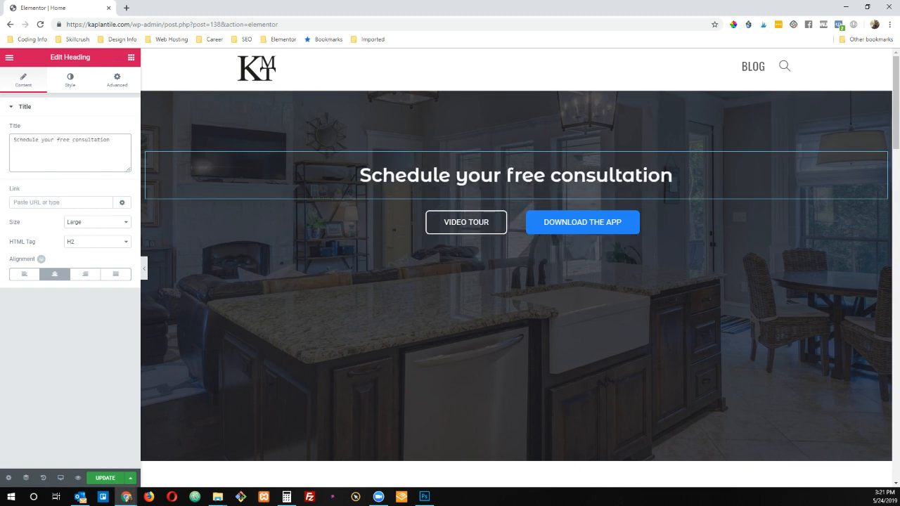
type(" for ")
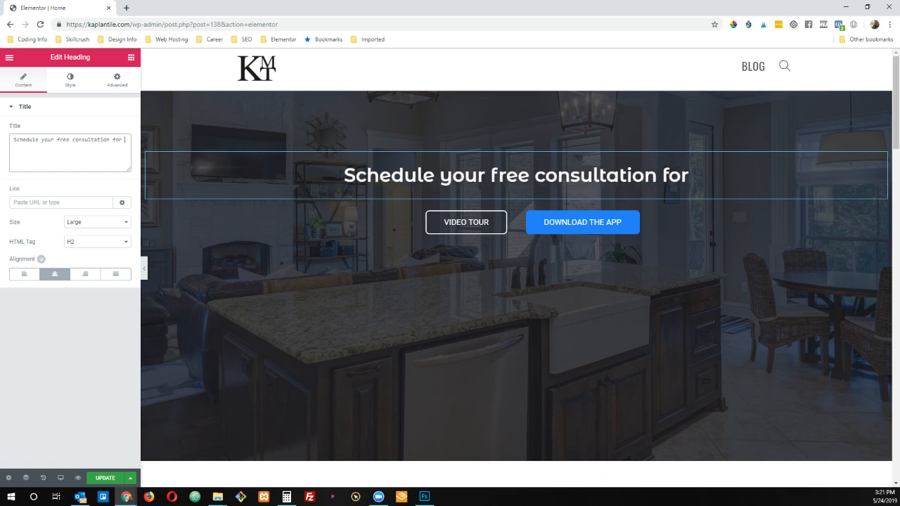
type("your c")
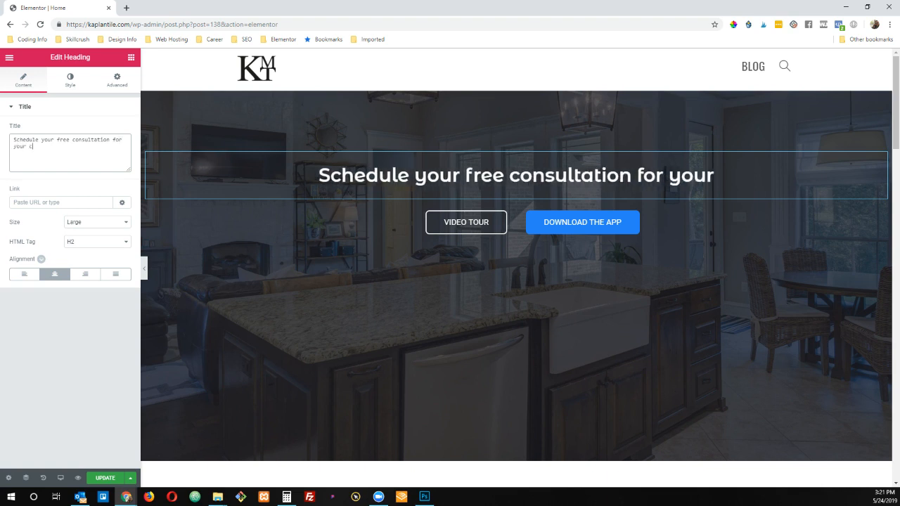
type("ustom ")
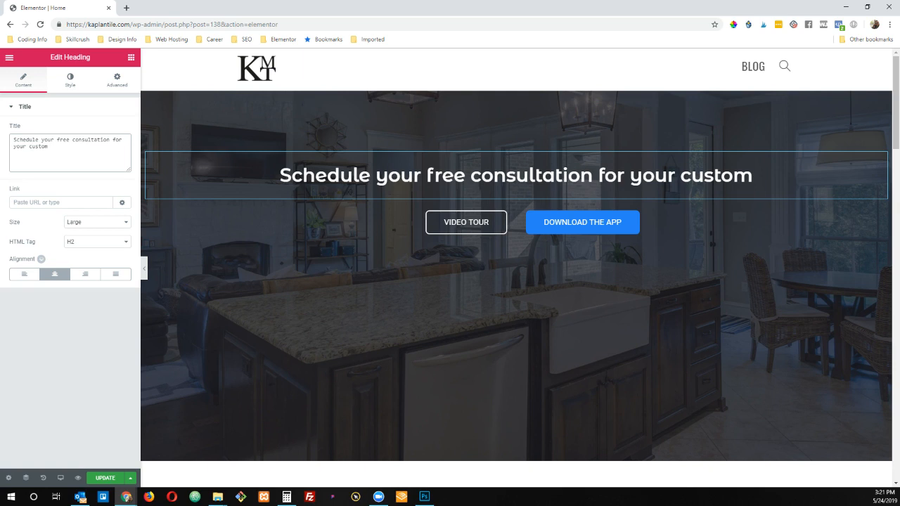
type("tile insta")
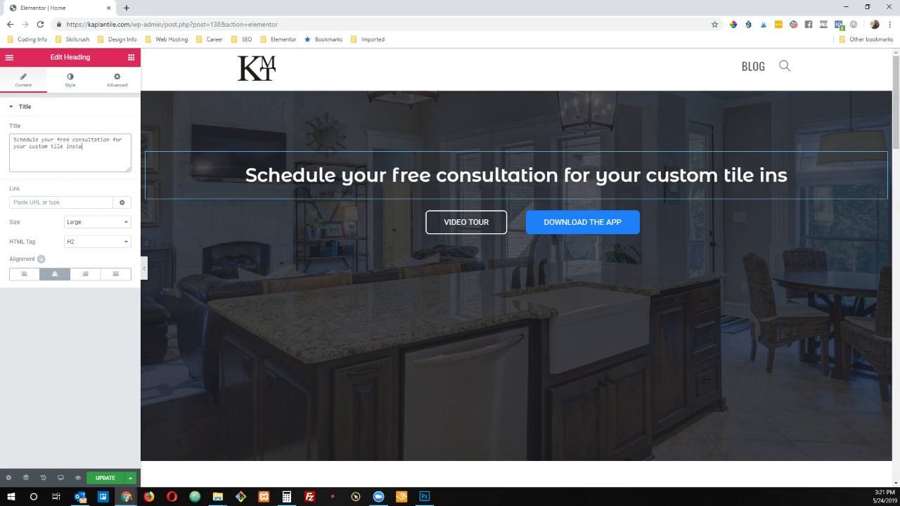
type("llation today")
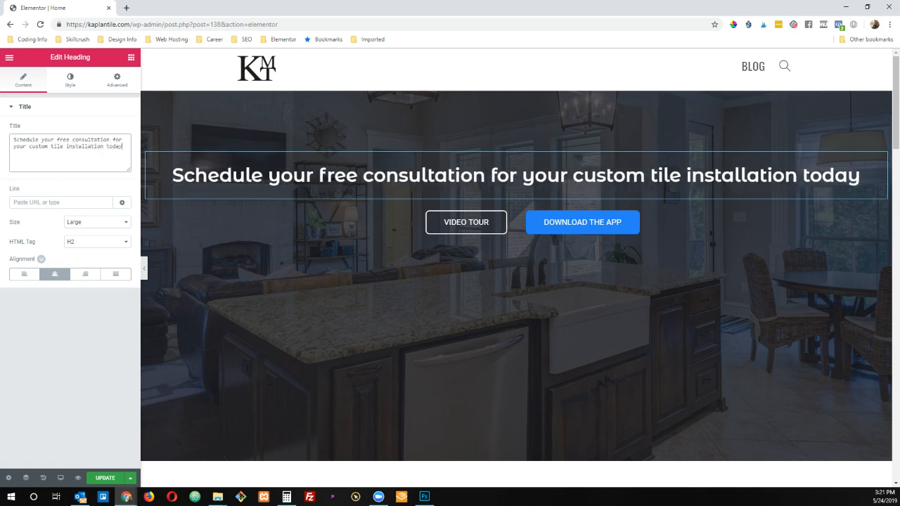
type("!")
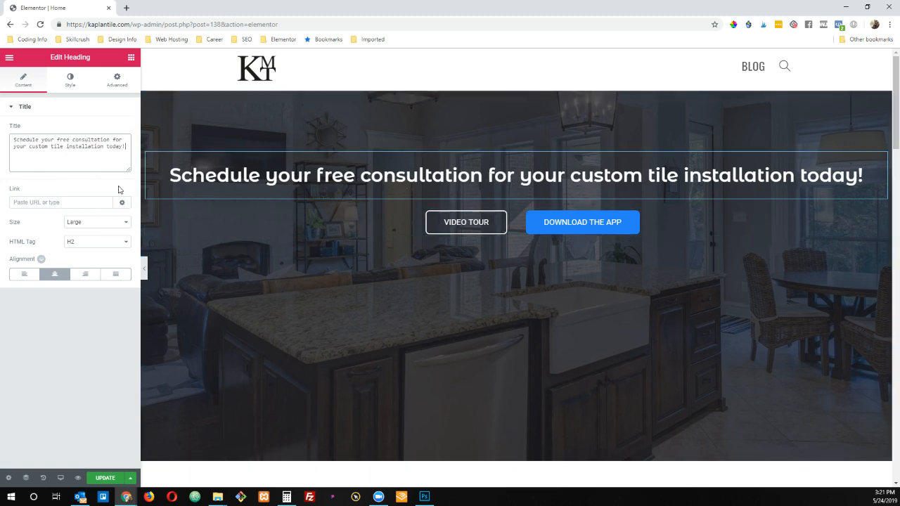
Step: Insert a <br> line break after "consultation" in the hero heading's title
left_click(110, 138)
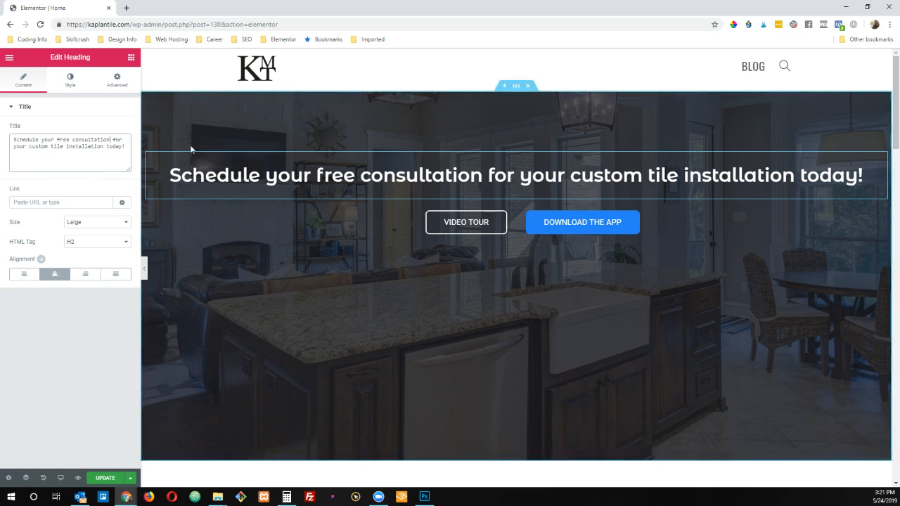
type("<br")
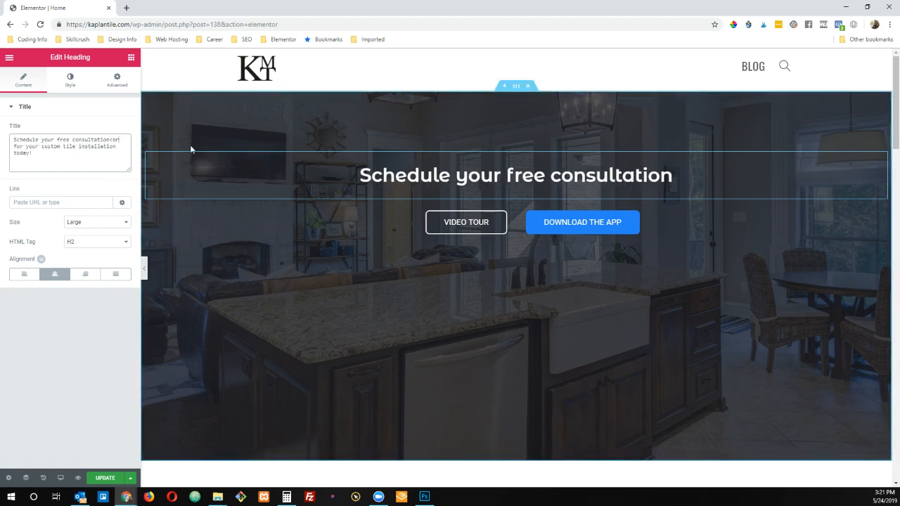
type(">")
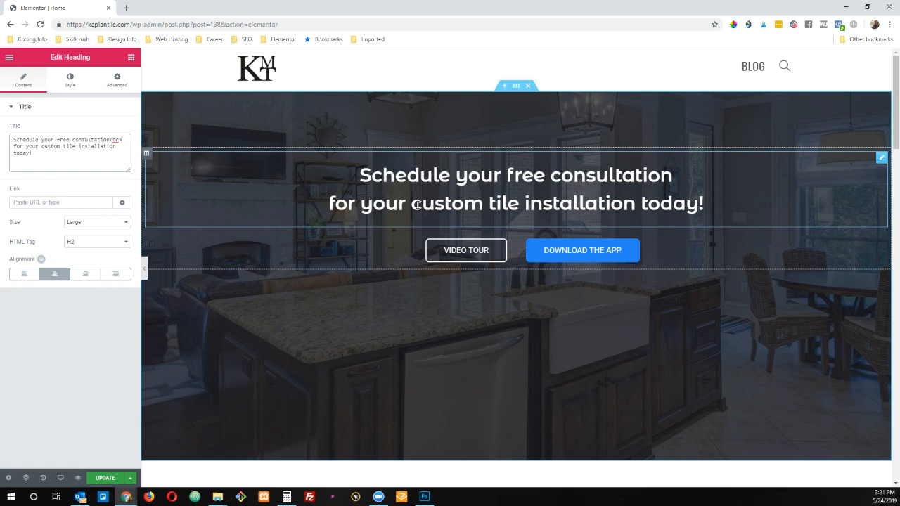
Step: Change the hero heading's font family to Oswald in its typography settings
left_click(70, 83)
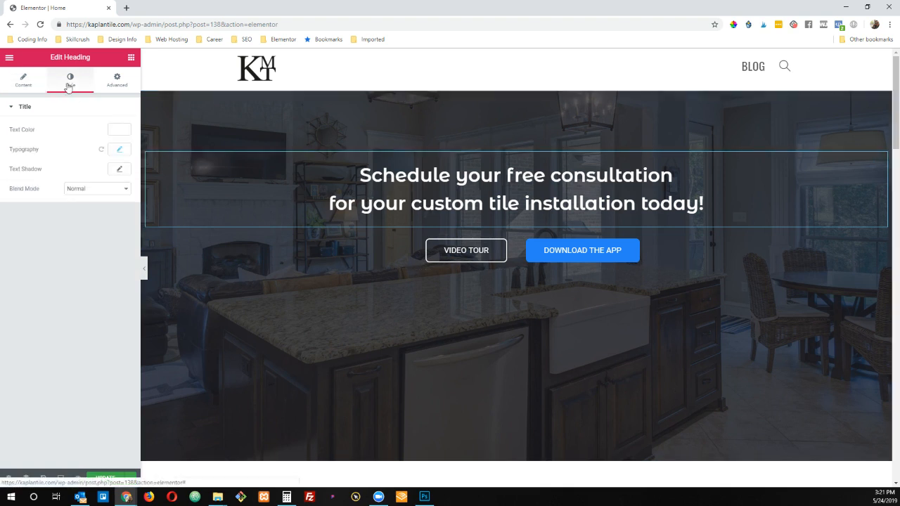
left_click(127, 156)
left_click(97, 174)
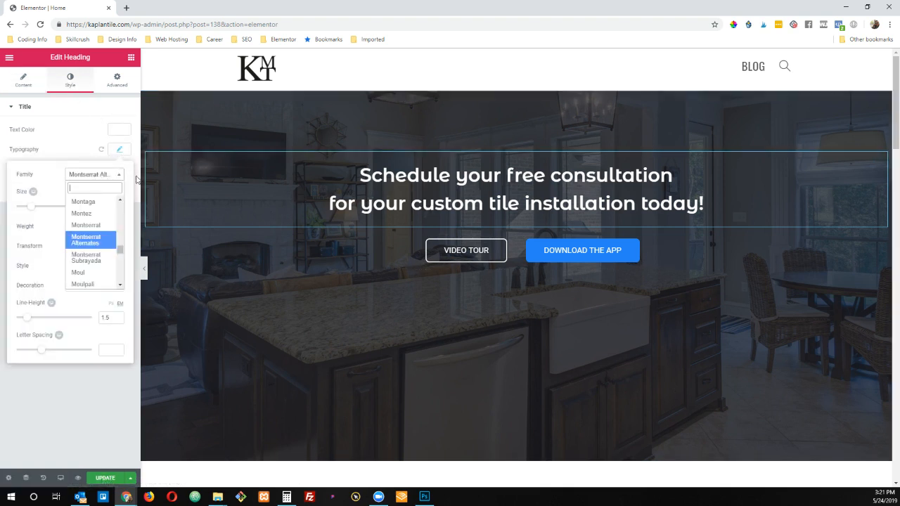
type("oswald")
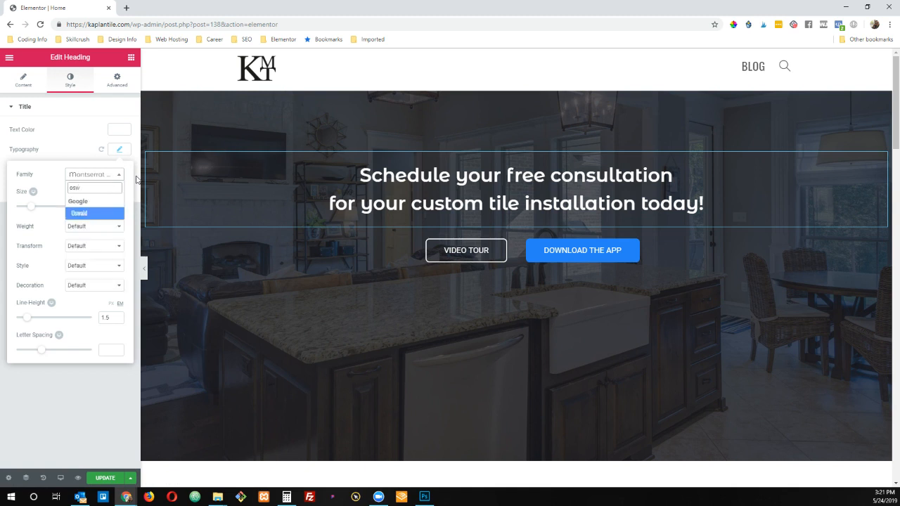
key("Return")
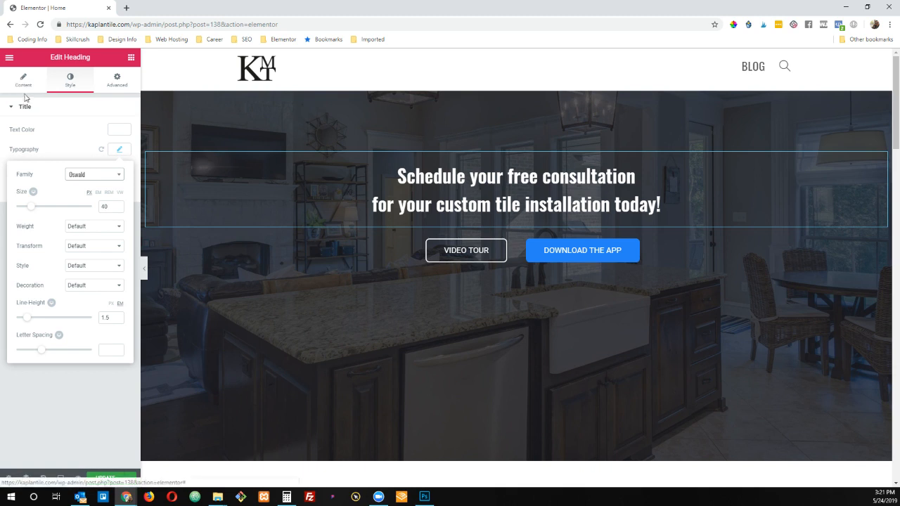
Step: Select the hero heading and set its preset size to XXL
left_click(328, 196)
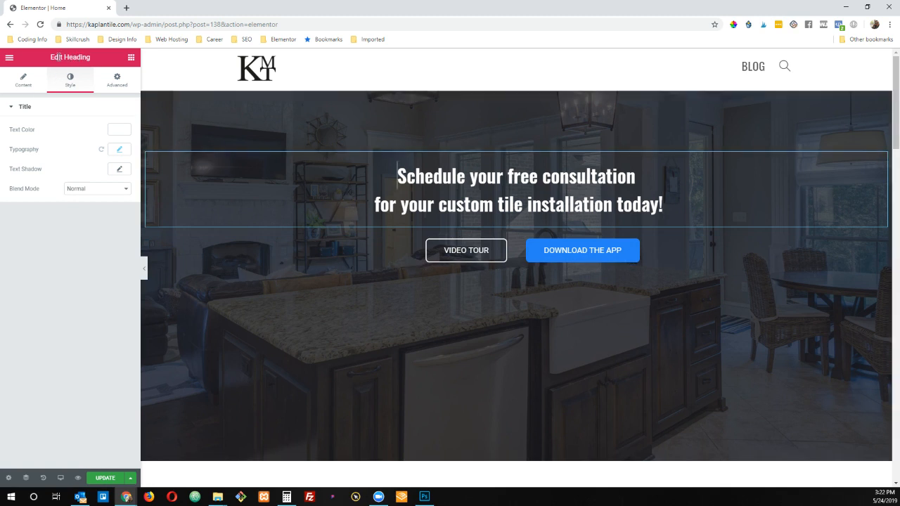
left_click_drag(65, 58, 97, 62)
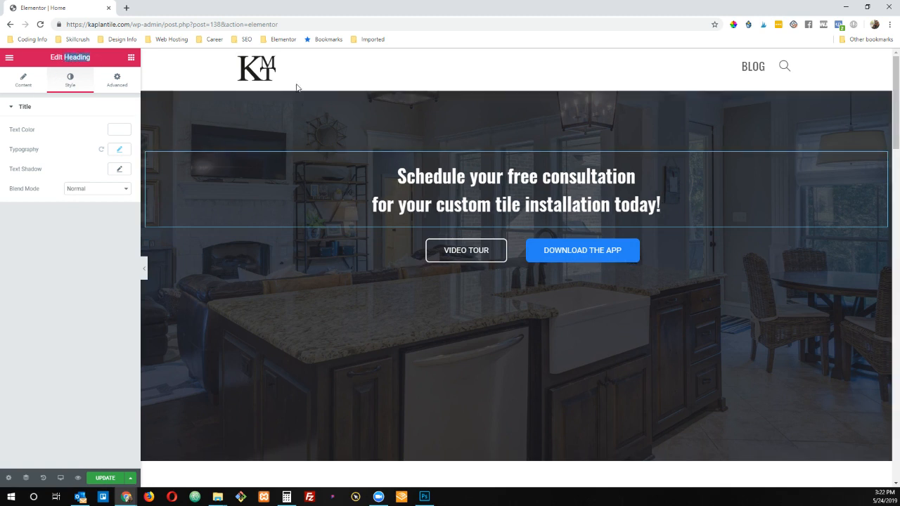
left_click(441, 178)
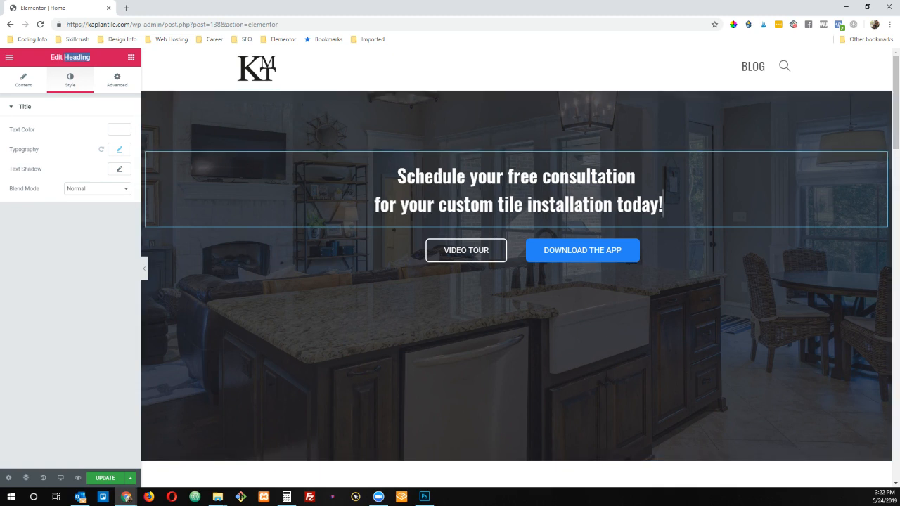
left_click(26, 81)
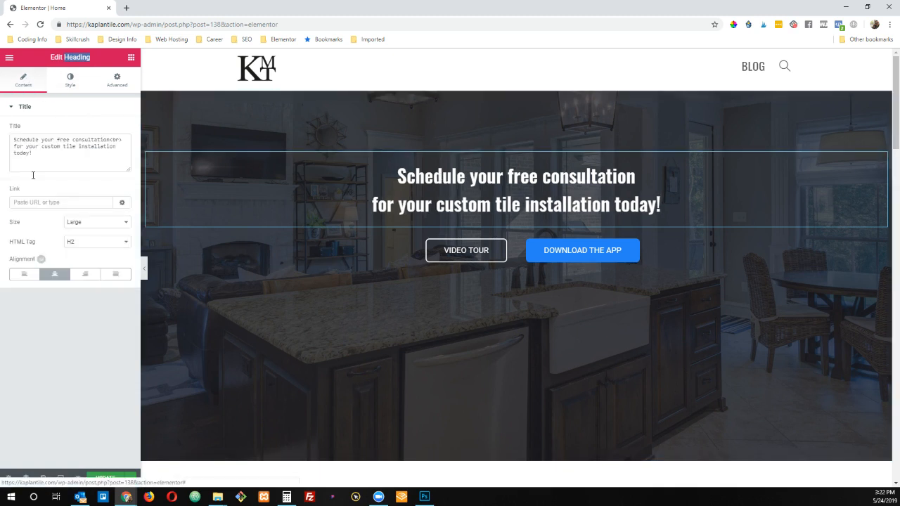
left_click(88, 224)
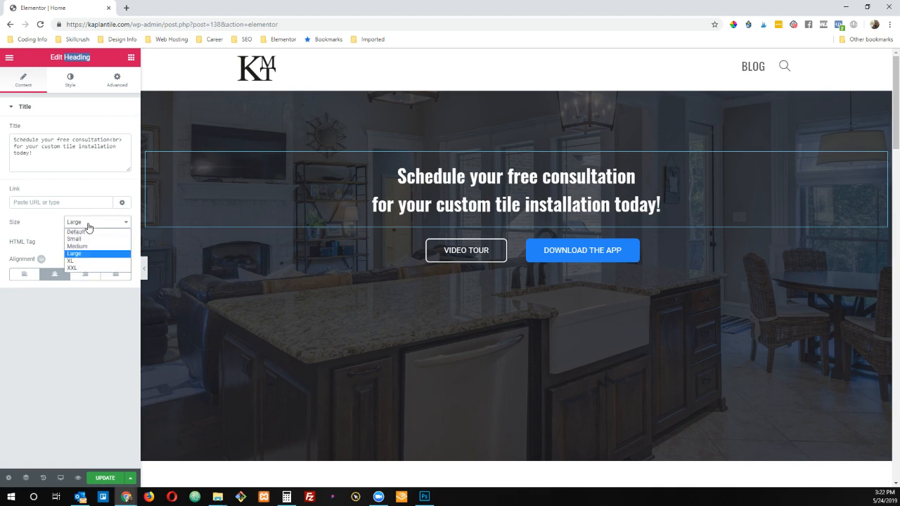
left_click(83, 268)
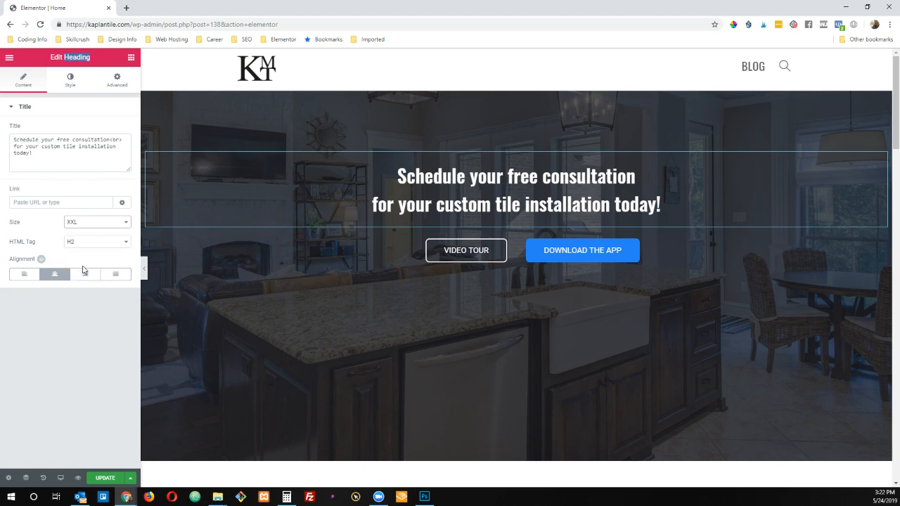
Step: Clear the custom pixel font size from the hero heading's typography so that the preset size applies
left_click(70, 80)
left_click(119, 150)
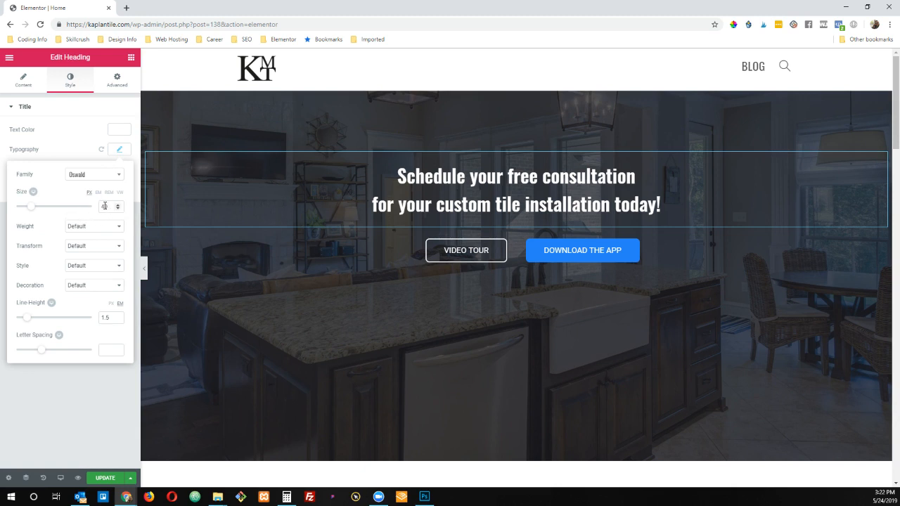
left_click_drag(109, 207, 88, 204)
key("BackSpace")
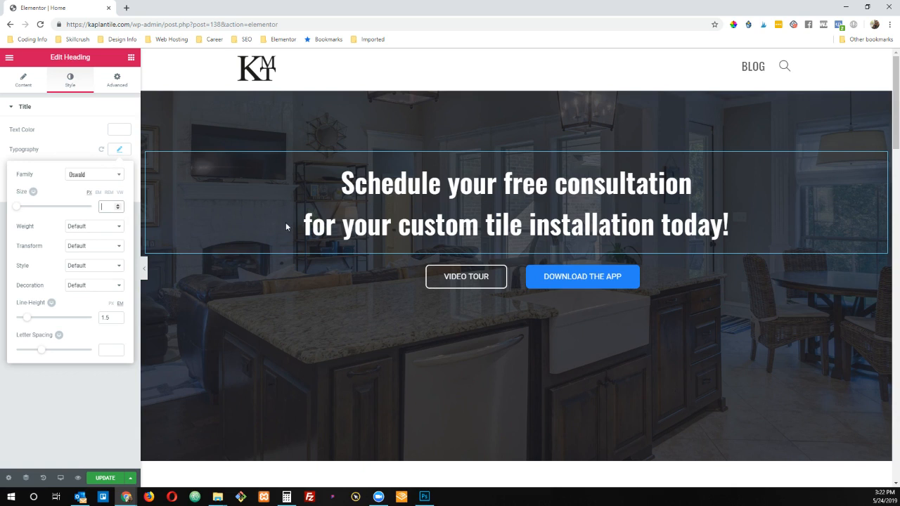
Step: Try the XL preset size on the hero heading and restore it to XXL
left_click(24, 81)
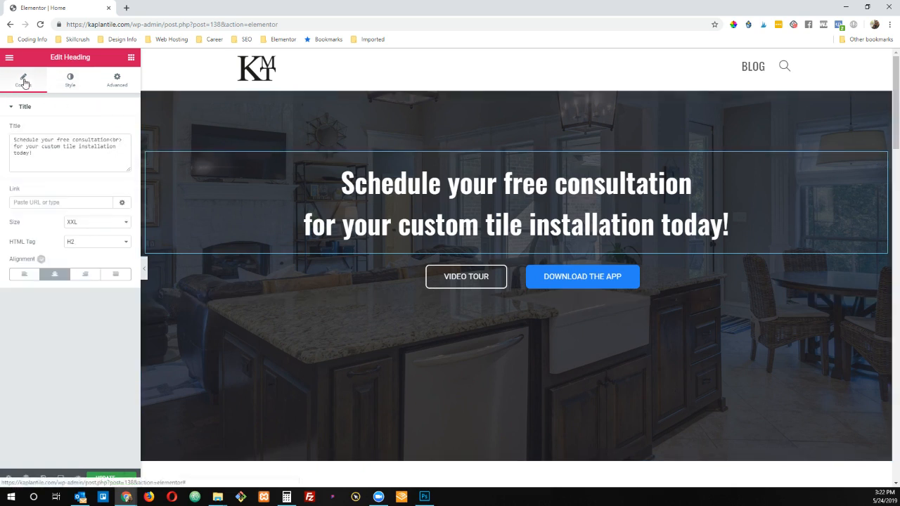
left_click(92, 222)
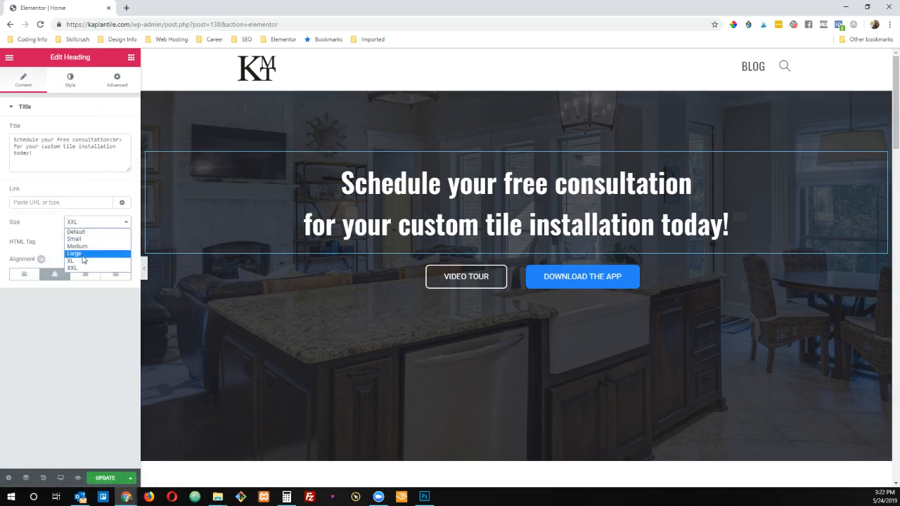
left_click(82, 260)
left_click(85, 224)
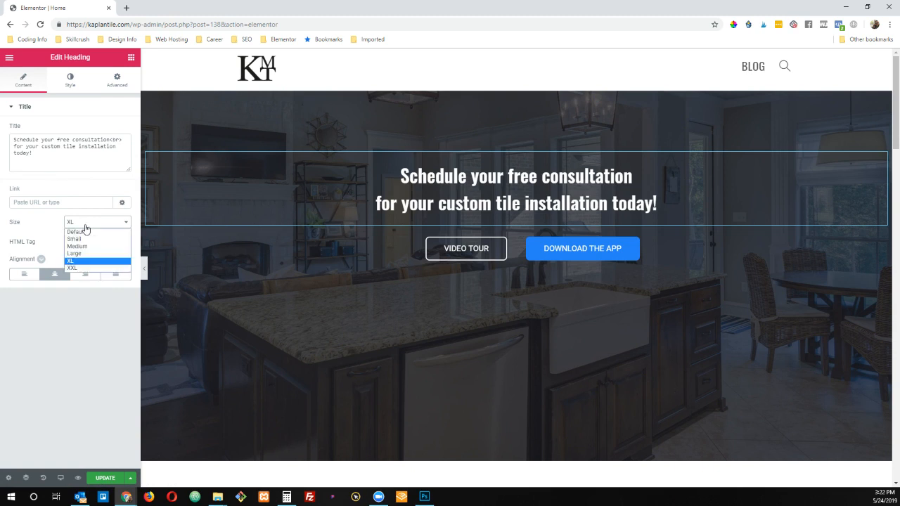
left_click(76, 268)
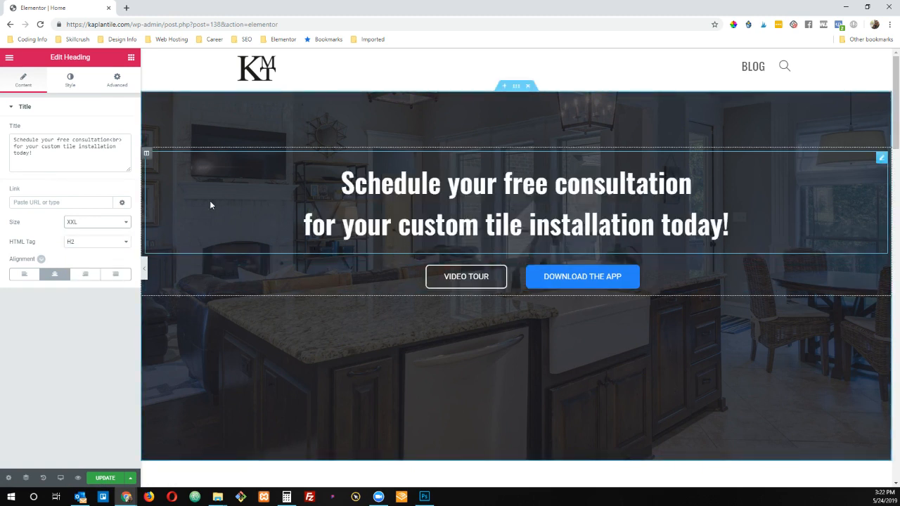
left_click(67, 80)
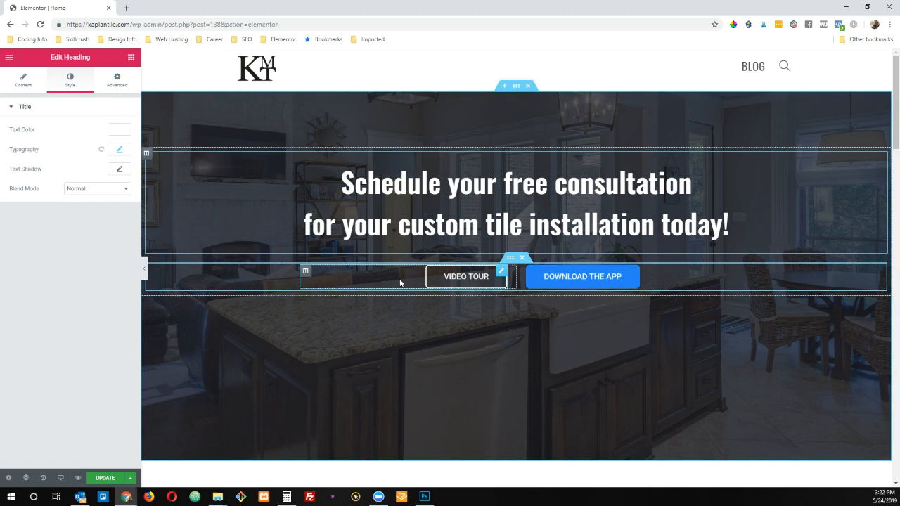
Step: Delete the column holding the Video Tour button from the inner section below the hero heading
left_click(485, 277)
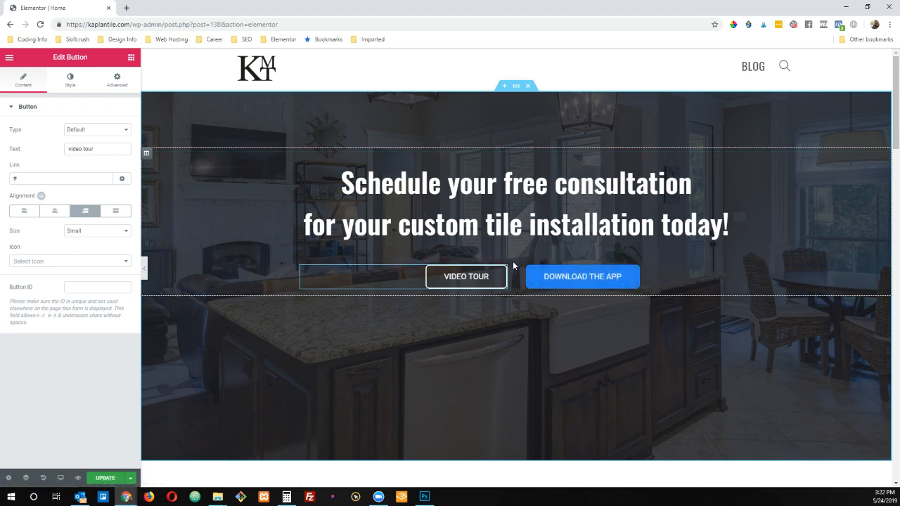
left_click(510, 259)
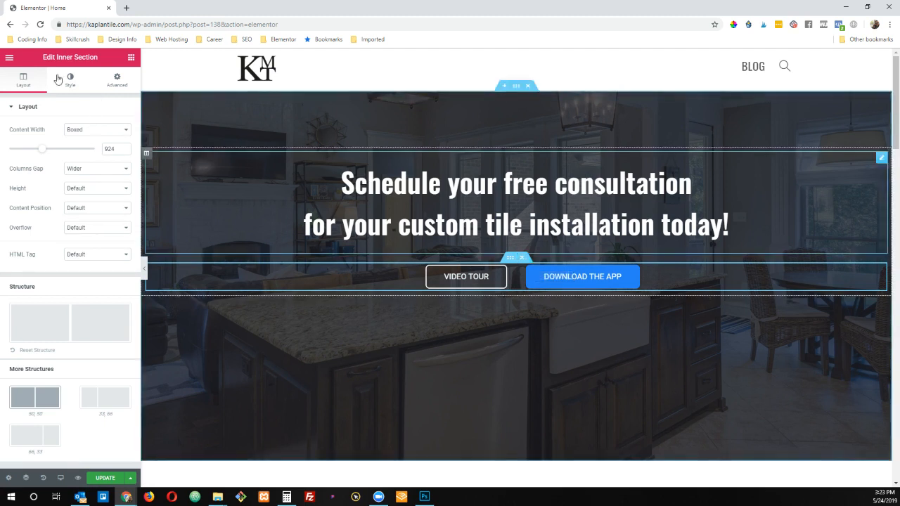
left_click_drag(57, 57, 99, 60)
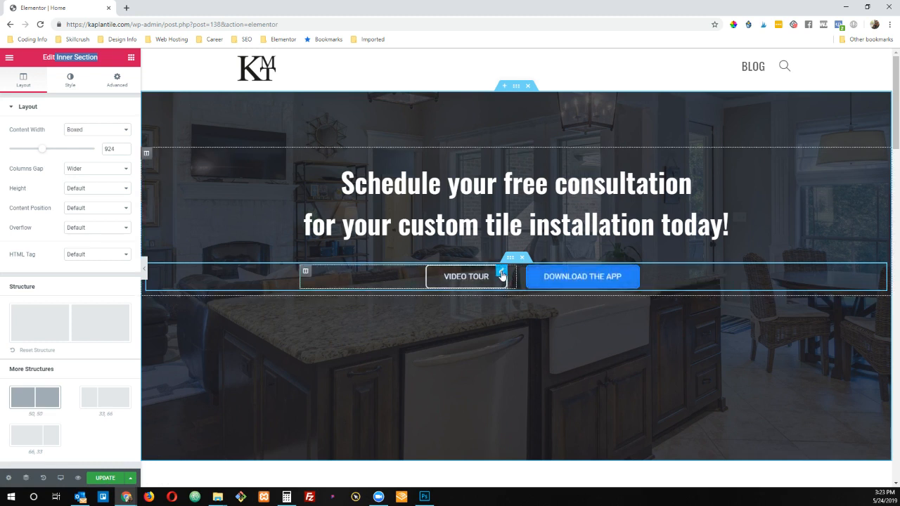
right_click(307, 273)
left_click(344, 406)
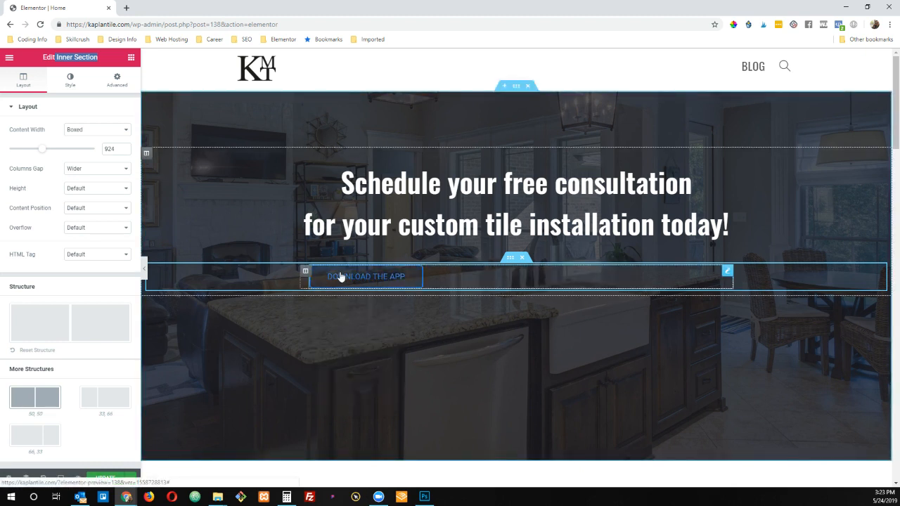
Step: Move the Download the App button out of its inner section to directly below the heading and delete the emptied inner section
left_click(365, 276)
left_click_drag(727, 271, 632, 245)
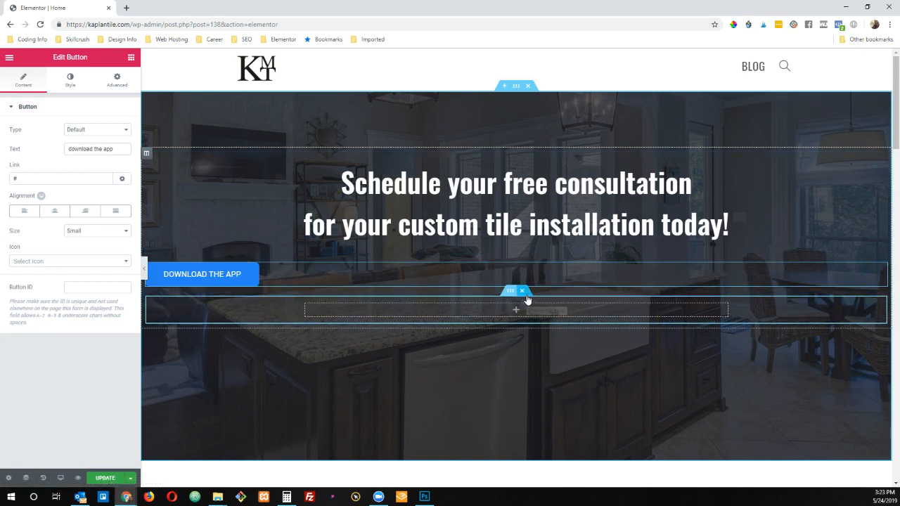
left_click(522, 291)
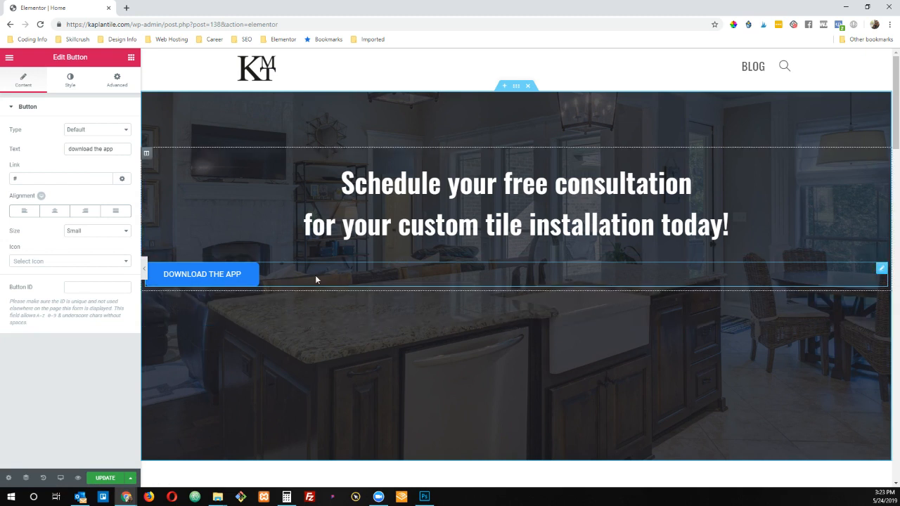
Step: Center the Download the App button and change its background color to a muted medium green
left_click(54, 210)
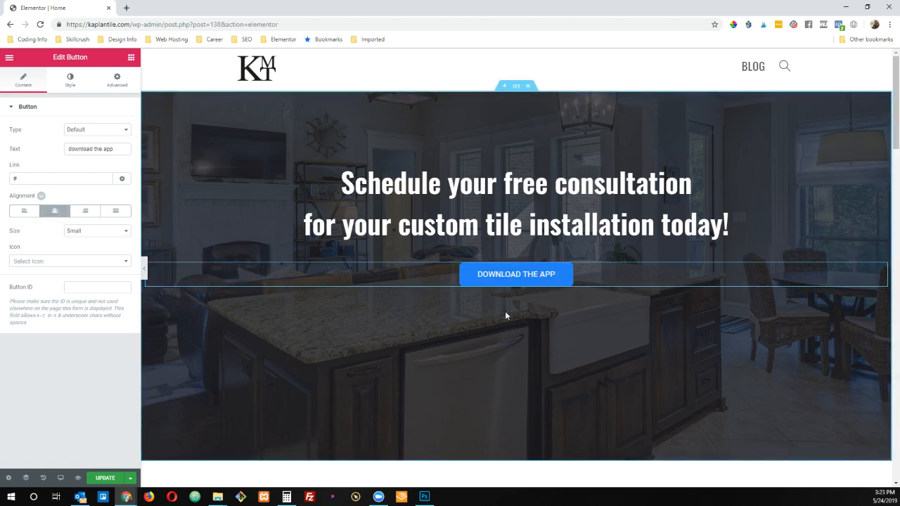
left_click(71, 85)
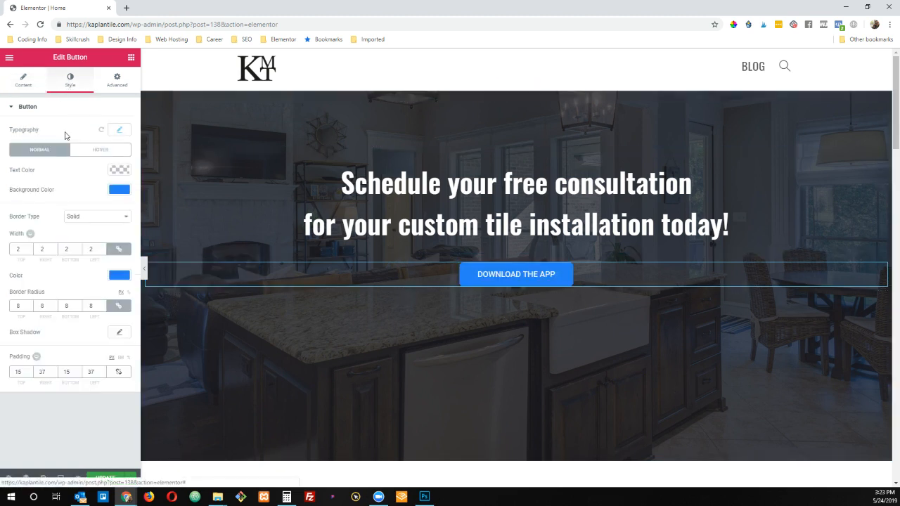
left_click(122, 196)
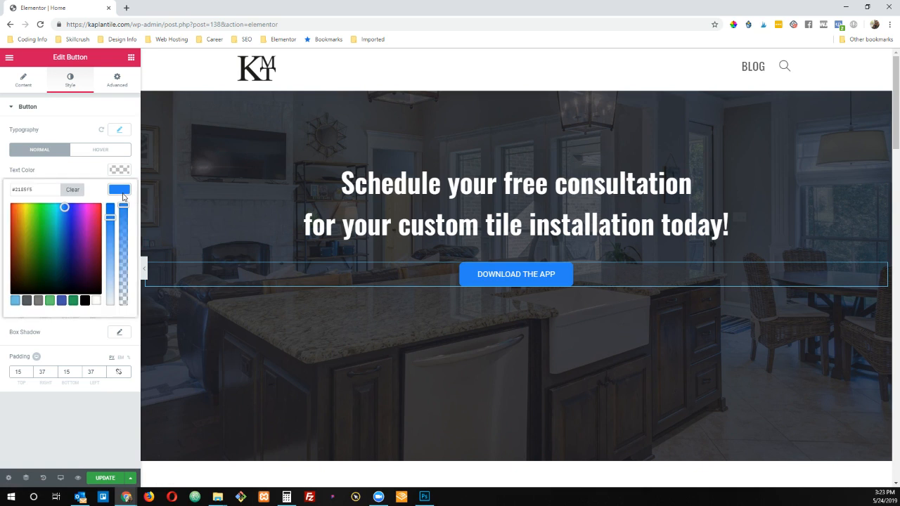
left_click(96, 250)
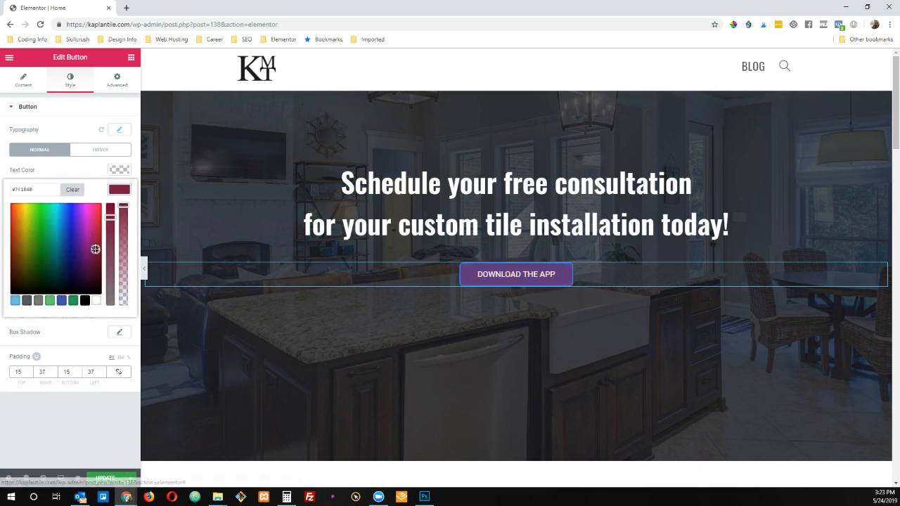
left_click_drag(62, 243, 55, 219)
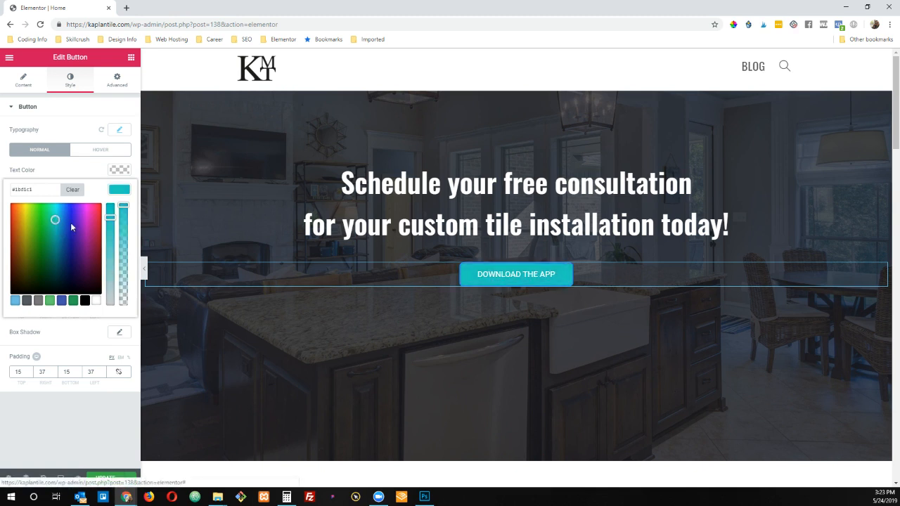
left_click(43, 219)
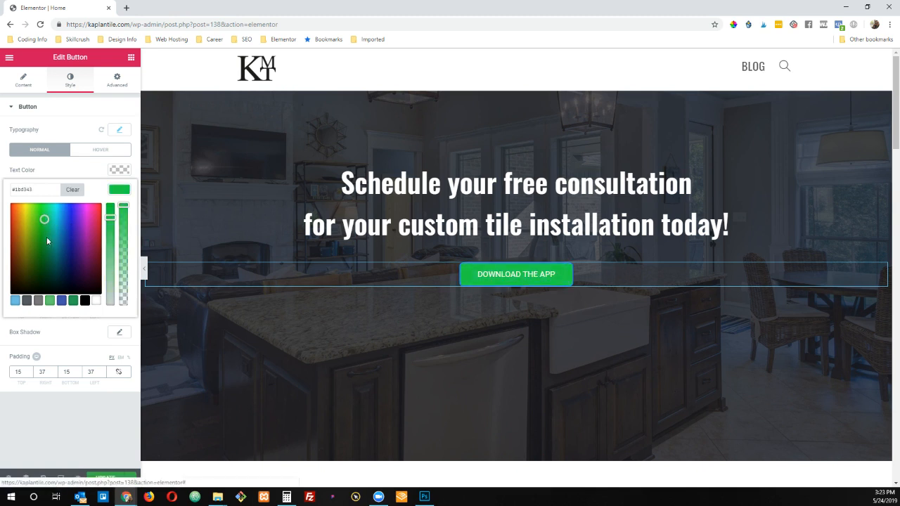
left_click(74, 302)
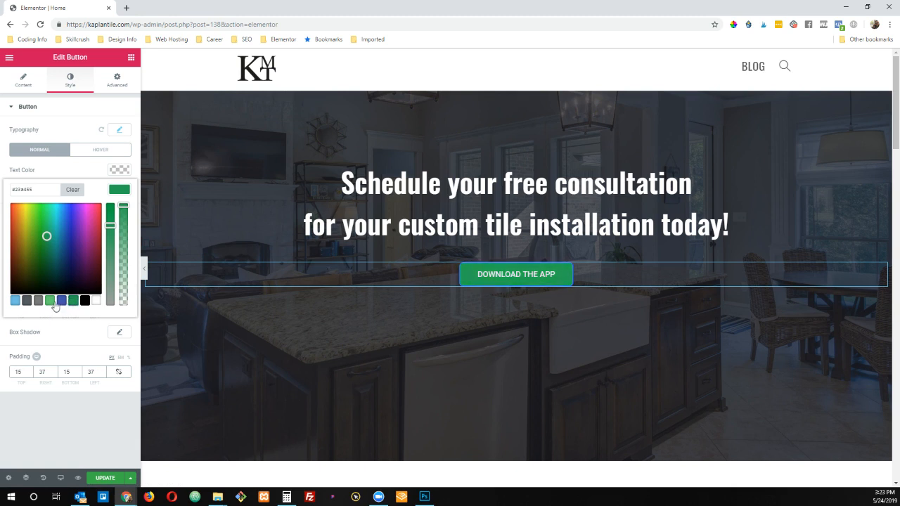
left_click(49, 300)
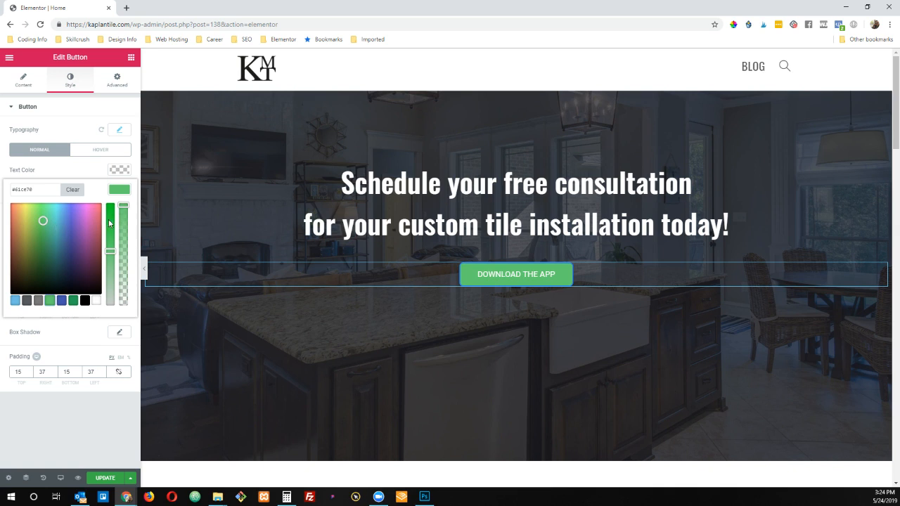
left_click(45, 234)
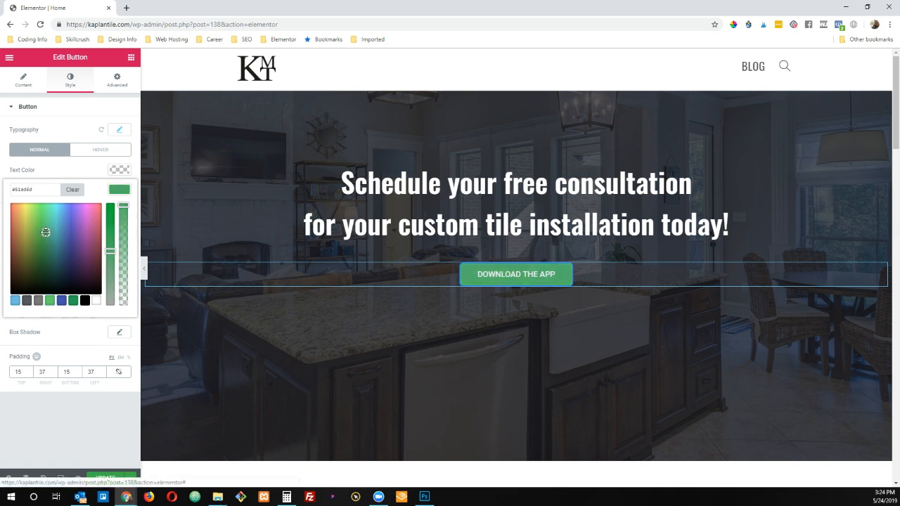
left_click(123, 192)
Step: Change the hero button's text to "Schedule Now!"
left_click(28, 84)
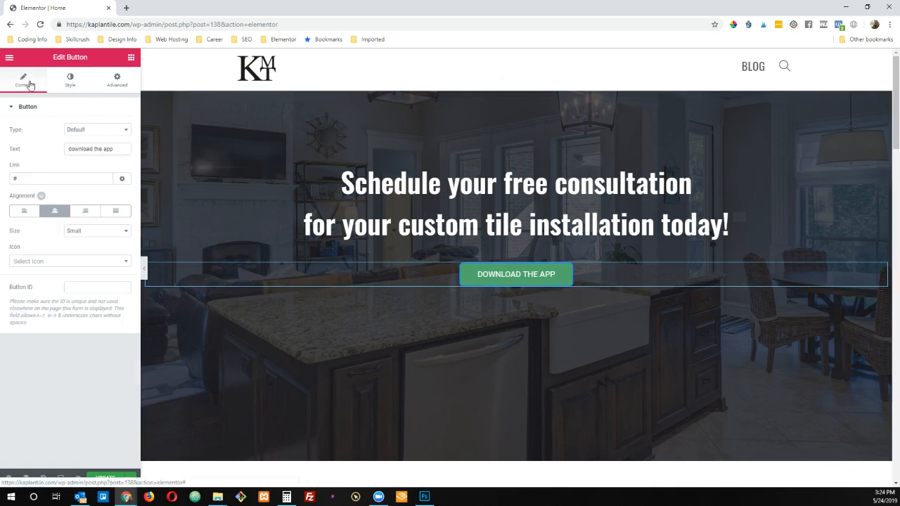
left_click_drag(122, 150, 44, 154)
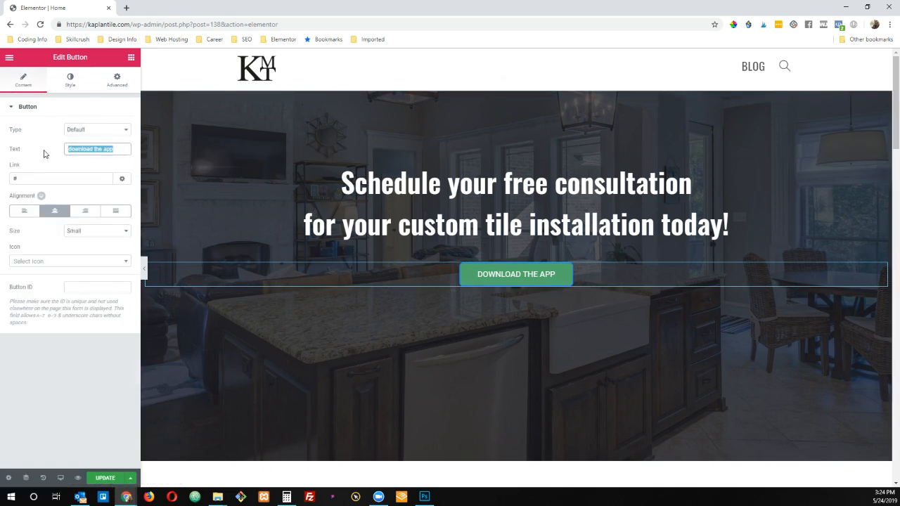
type("Schedul")
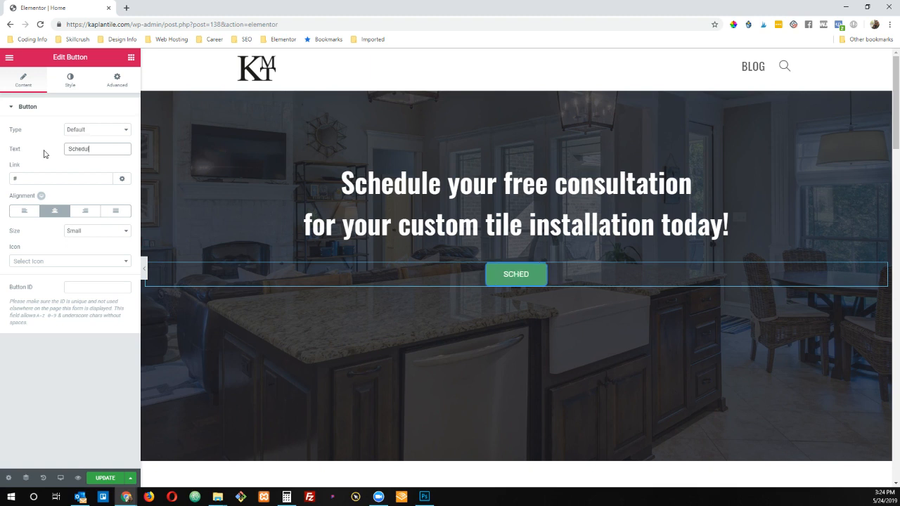
type("e Now!")
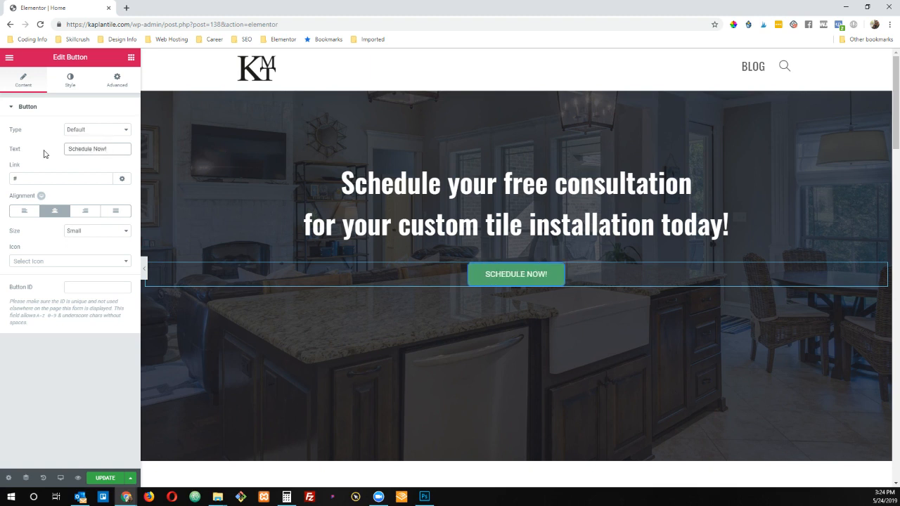
Step: Change the Schedule Now! button's font family to Oswald in its typography settings
left_click(73, 84)
left_click(68, 82)
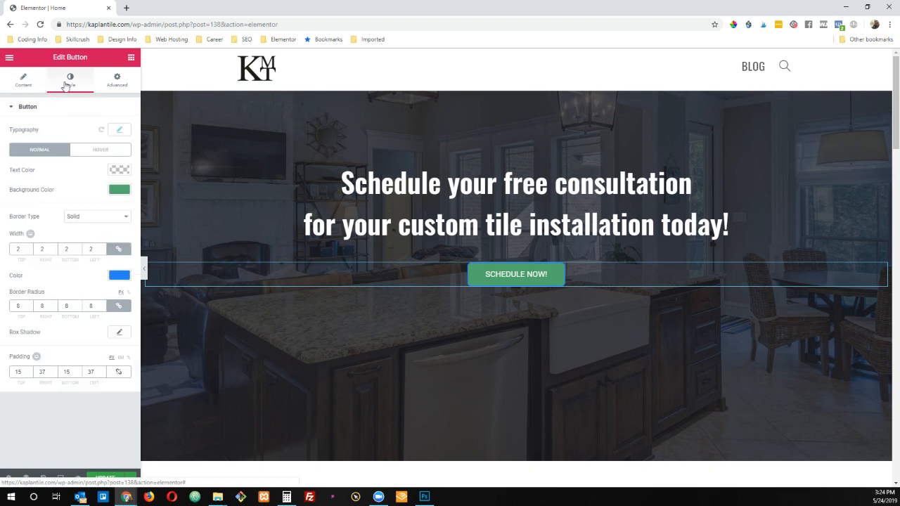
left_click(121, 131)
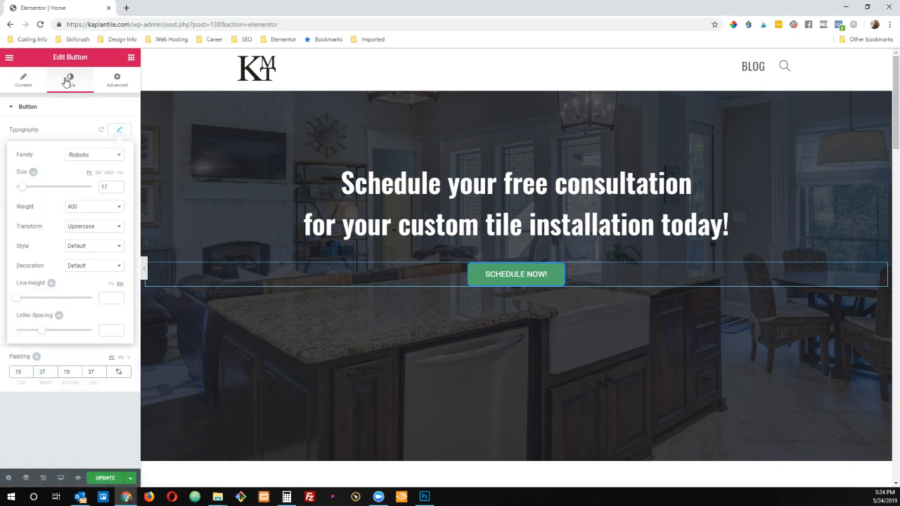
left_click(93, 158)
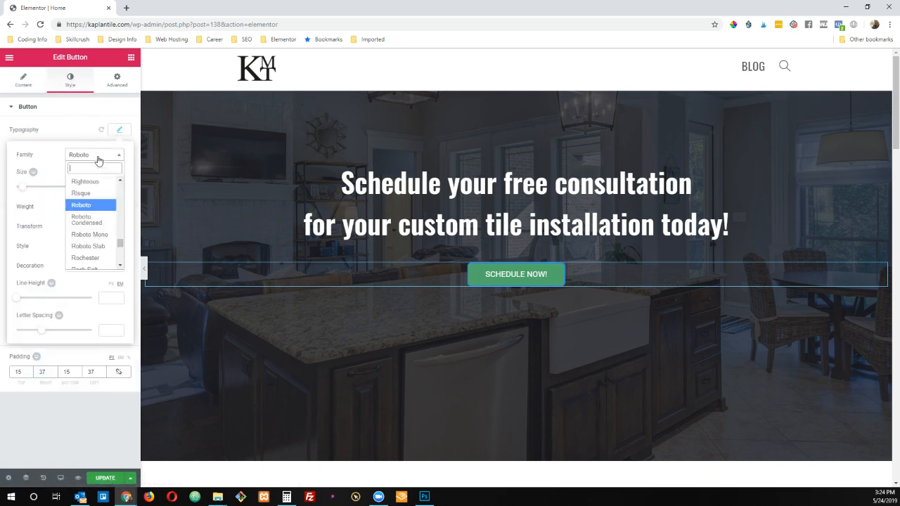
type("oswa")
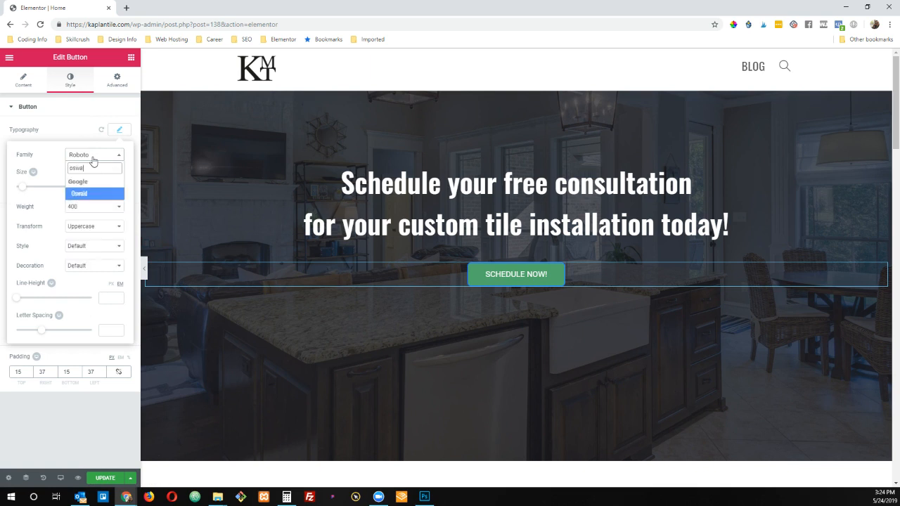
key("Return")
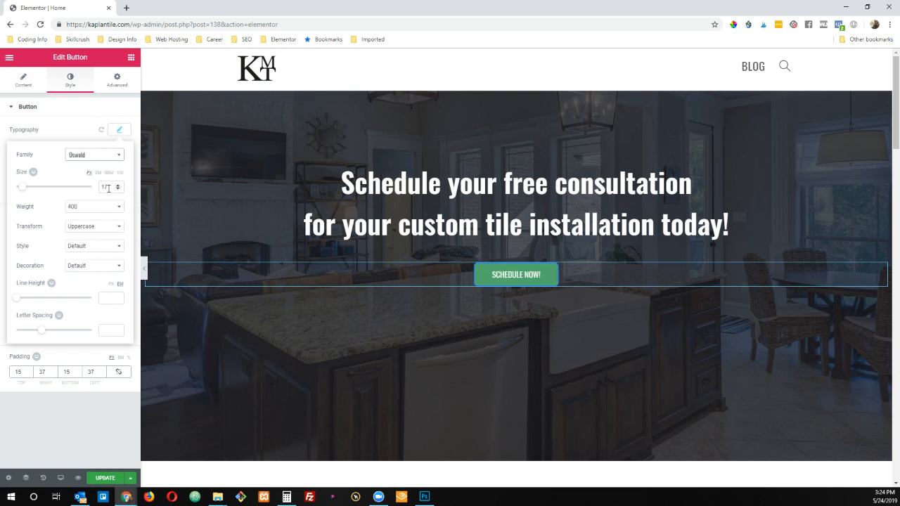
Step: Set the Schedule Now! button's font size to 26 px
left_click_drag(111, 187, 94, 188)
type("24")
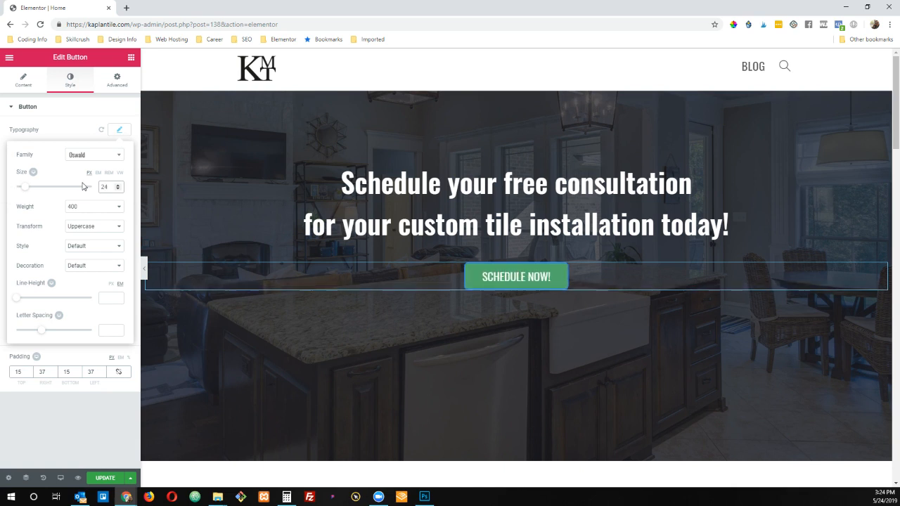
key("Up")
key("Up")
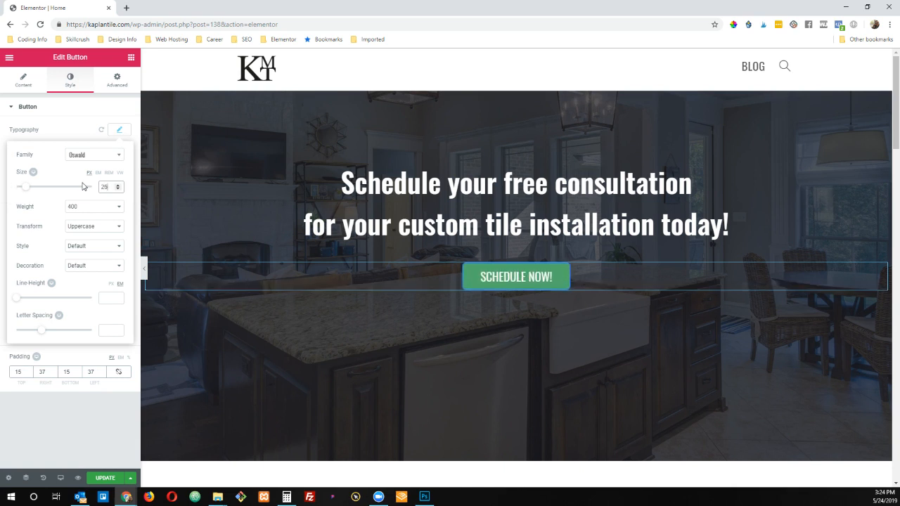
left_click(81, 132)
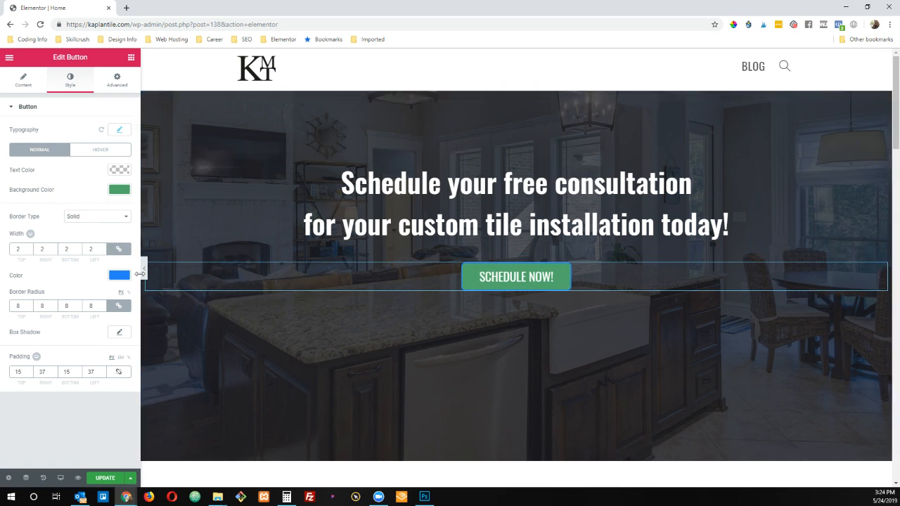
Step: Clear the Schedule Now! button's border color and return to its content settings
left_click(118, 276)
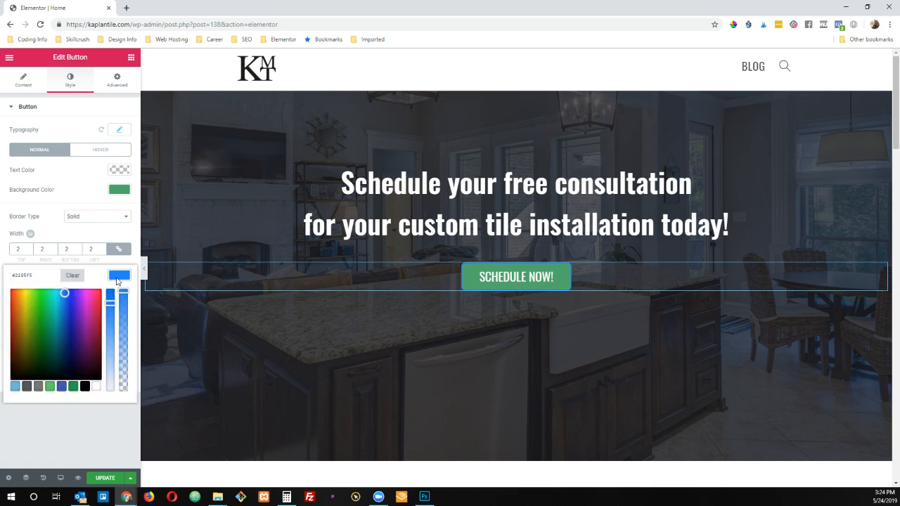
left_click(72, 275)
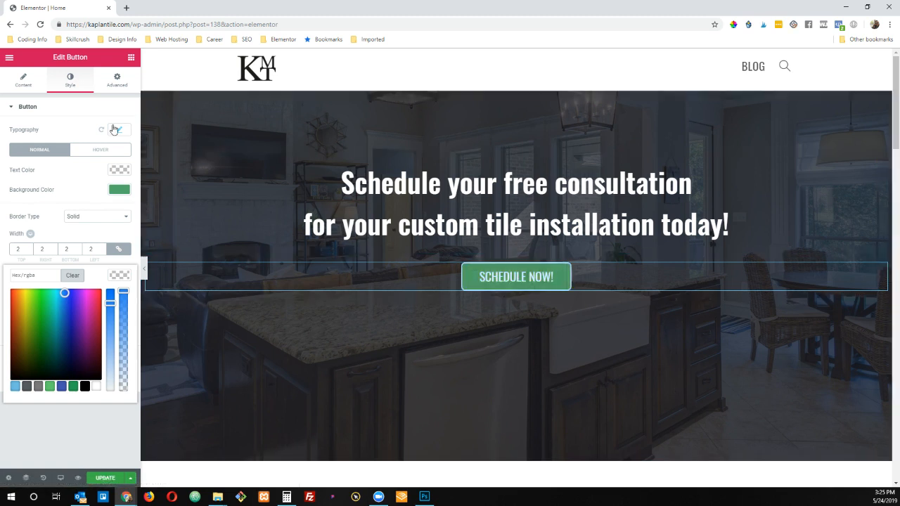
left_click(21, 82)
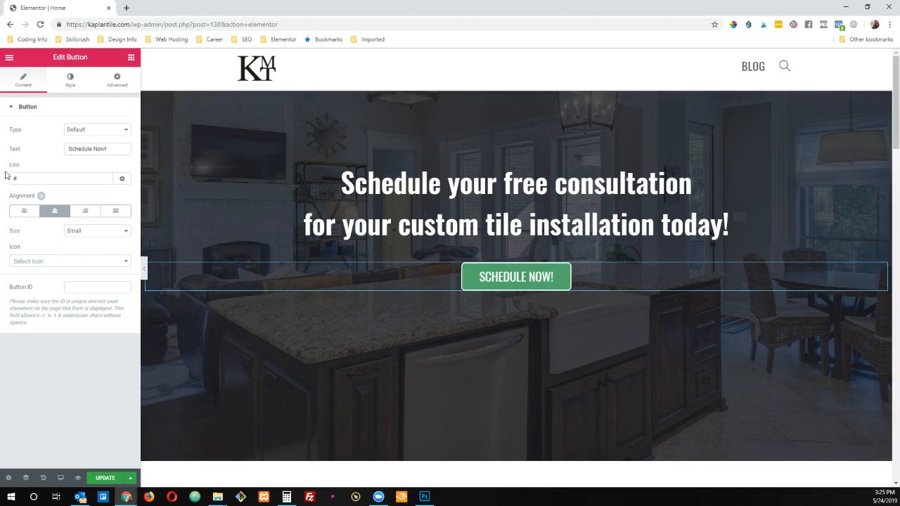
Step: Check the hero button's link field and look over the Technology section below the hero
left_click_drag(19, 179, 1, 178)
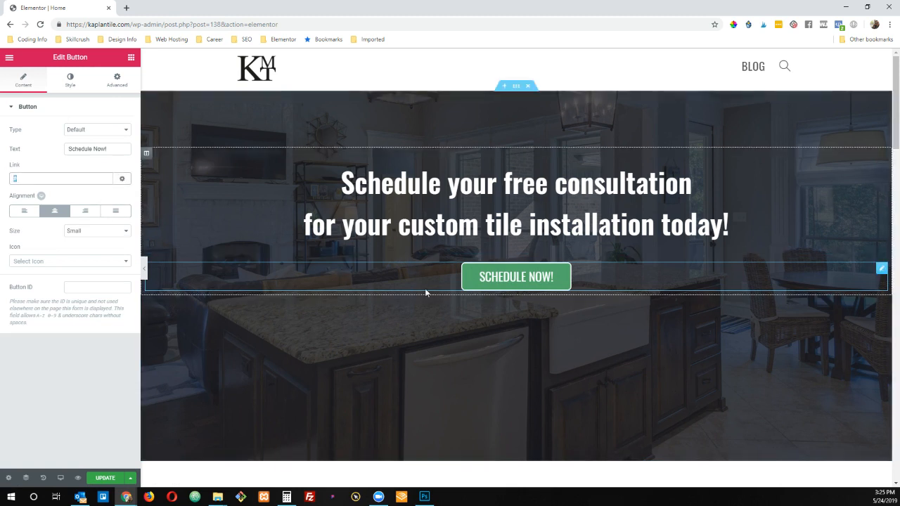
left_click(530, 355)
scroll(440, 341, "down", 1)
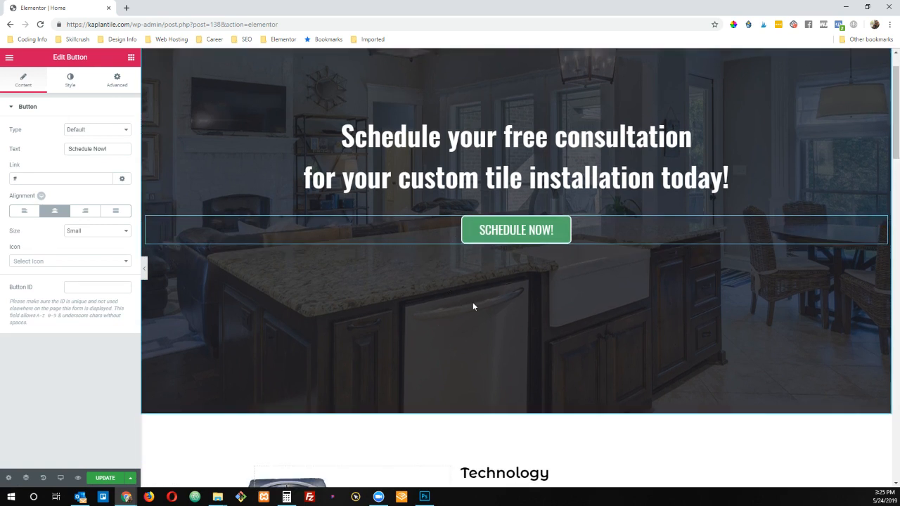
scroll(473, 307, "down", 2)
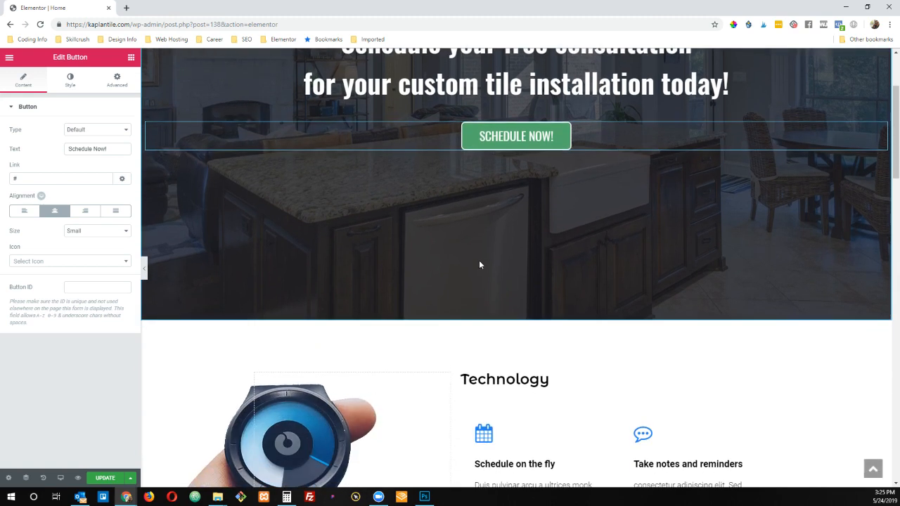
scroll(479, 264, "down", 3)
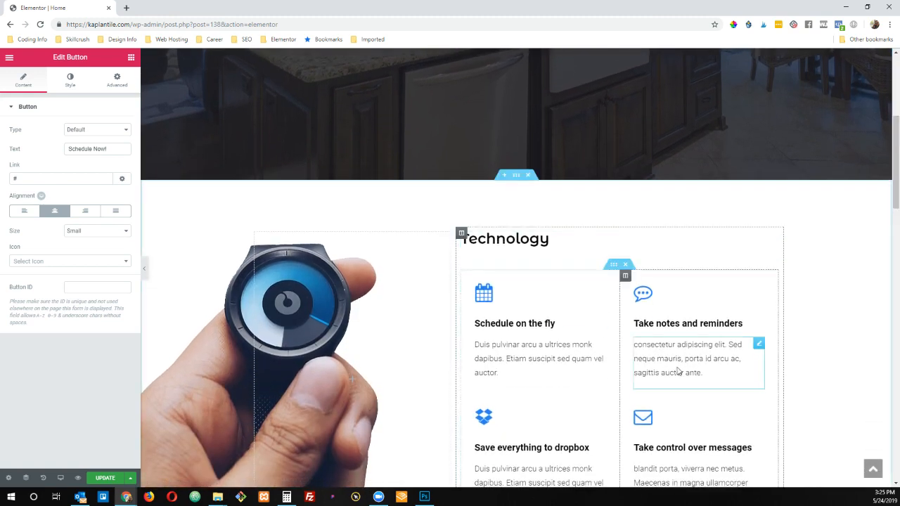
scroll(374, 325, "down", 3)
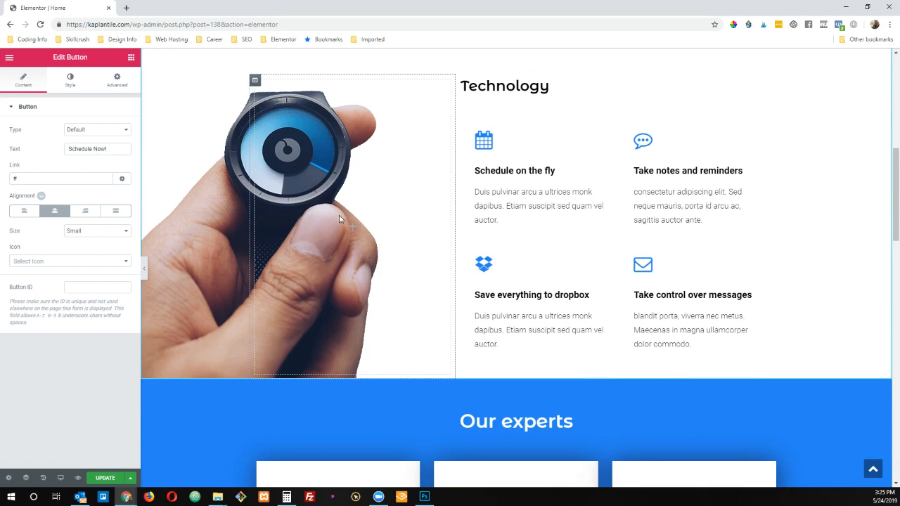
Step: Remove the hand-with-watch background image from the Technology section's style settings
scroll(440, 192, "up", 5)
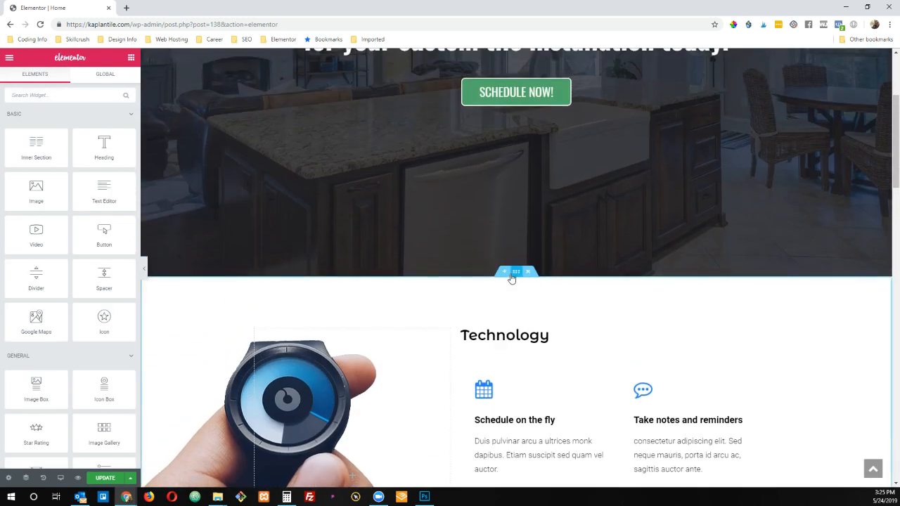
left_click(517, 274)
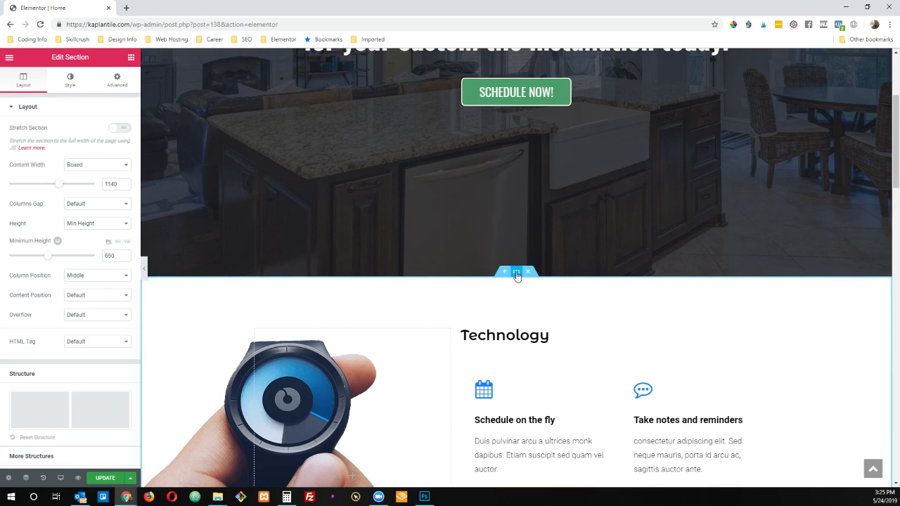
left_click(71, 80)
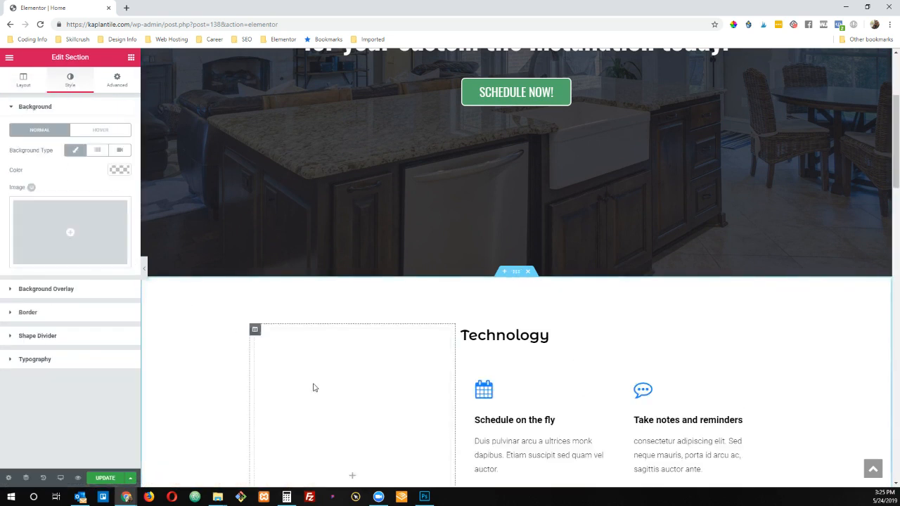
scroll(376, 369, "down", 2)
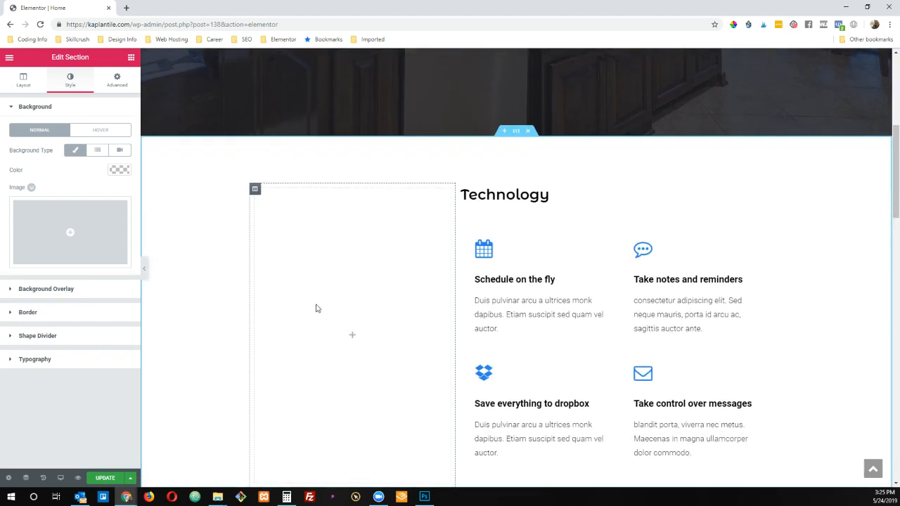
Step: Place an Image widget in the empty column beside the Technology heading and open the media library for it
left_click(284, 237)
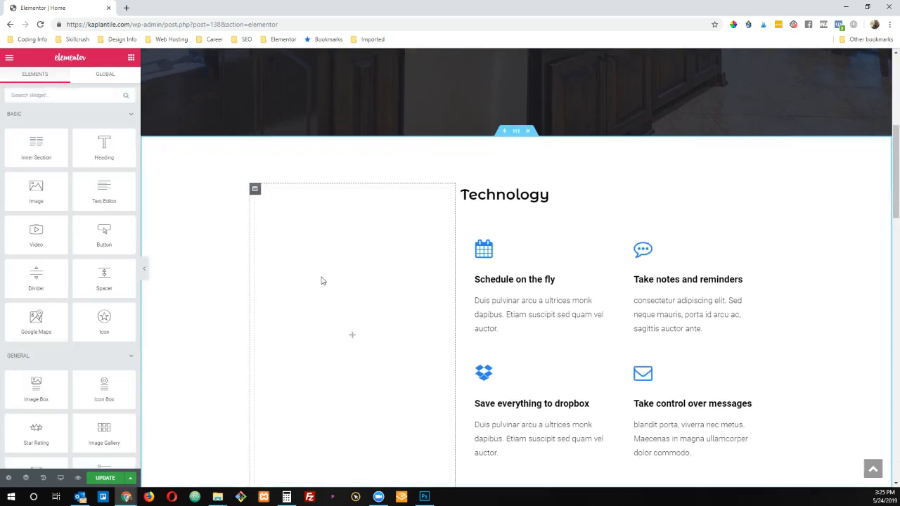
left_click_drag(30, 190, 335, 296)
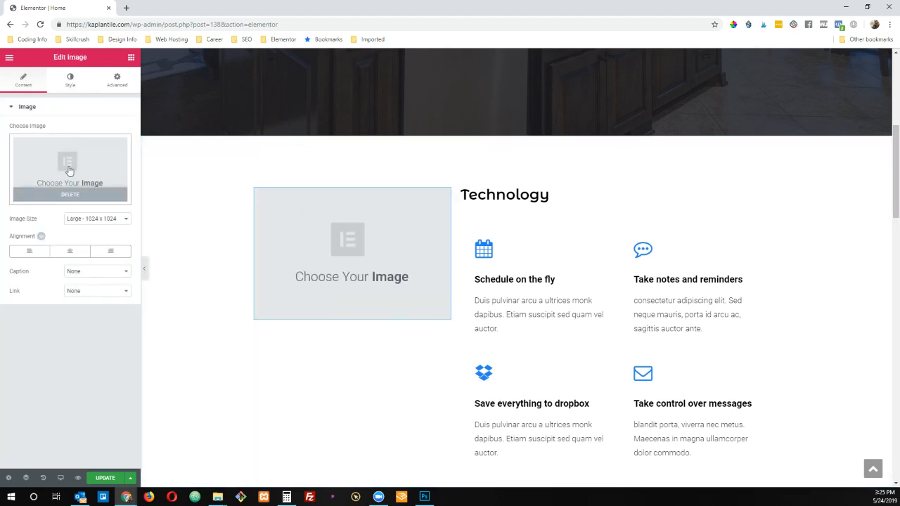
left_click(105, 198)
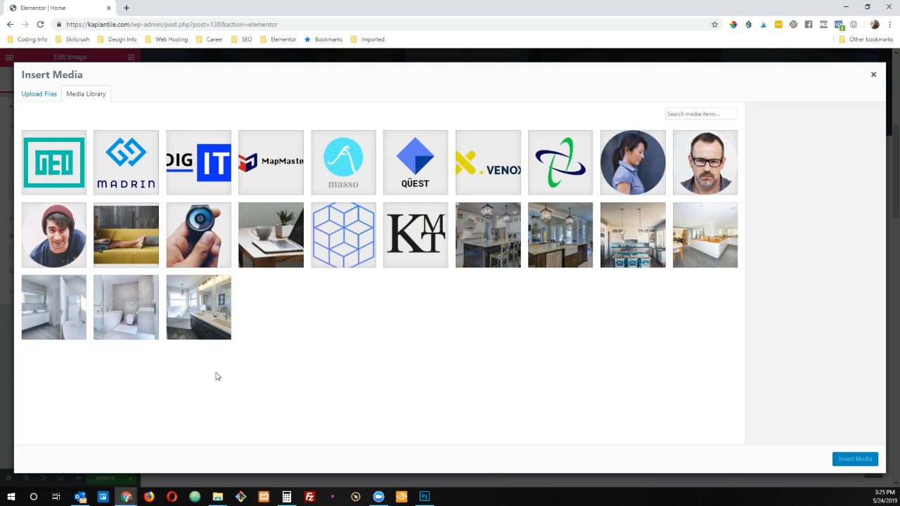
Step: Insert modern-minimalist-bathroom-3150293_1920.jpg with both its alt text and title set to "Kaplan Marble & Tile"
left_click(140, 318)
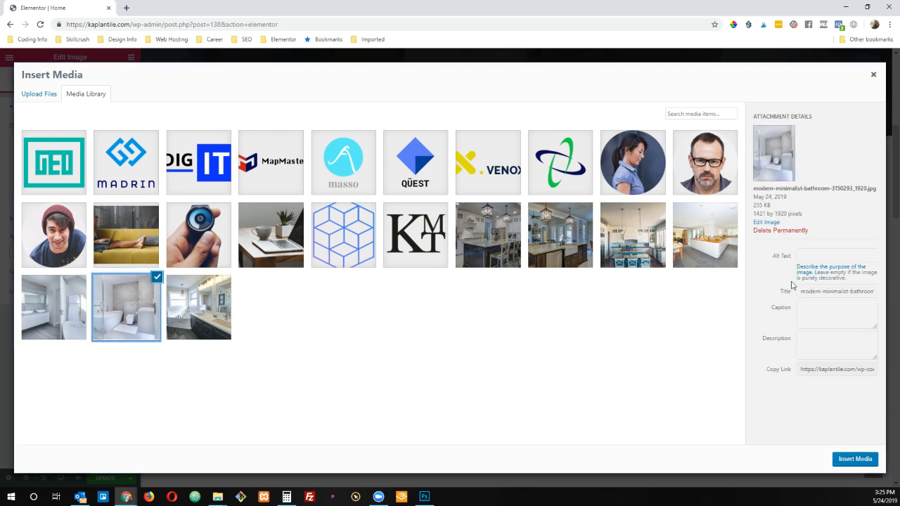
left_click(841, 257)
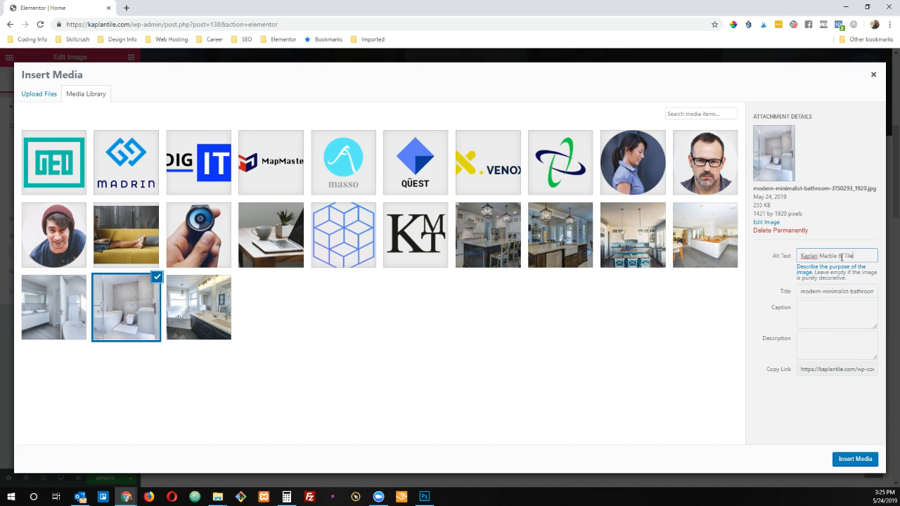
key("ctrl+a")
key("ctrl+c")
key("Tab")
key("ctrl+v")
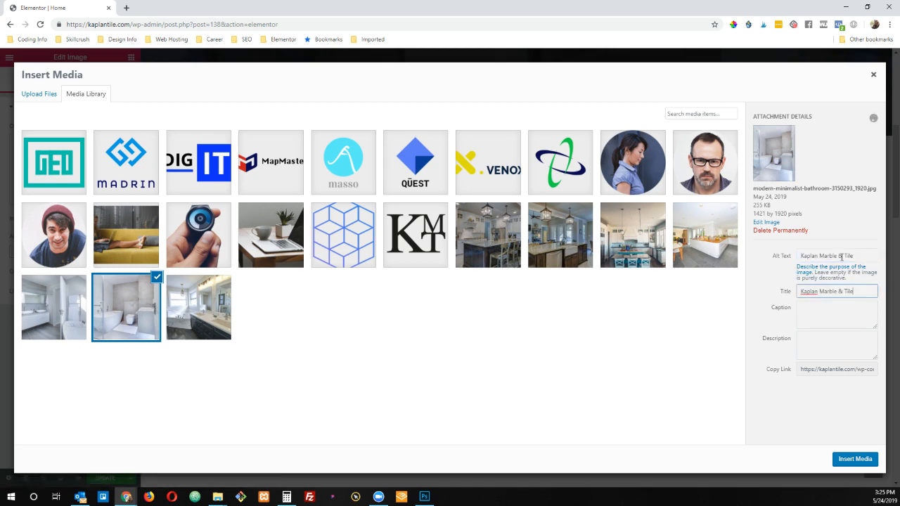
left_click(855, 458)
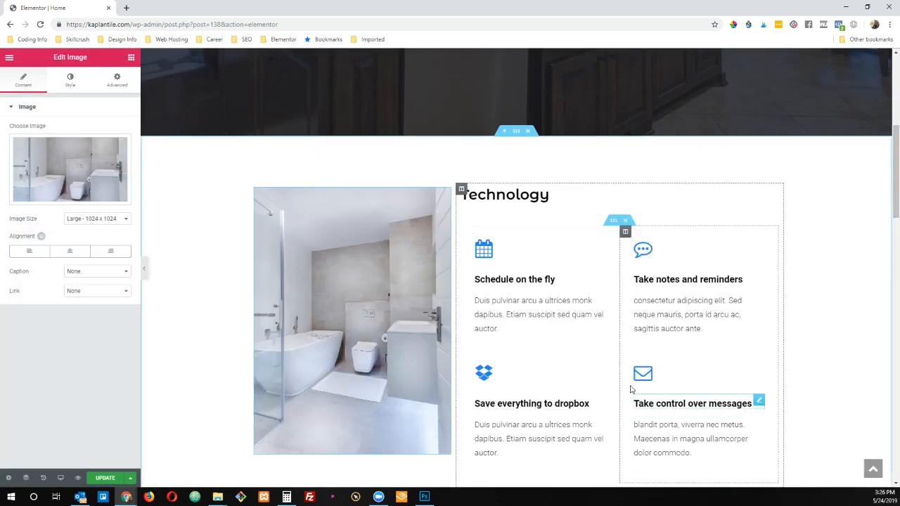
Step: Replace the "Technology" heading text with "Custom Tile & Marble Installation"
scroll(479, 362, "down", 2)
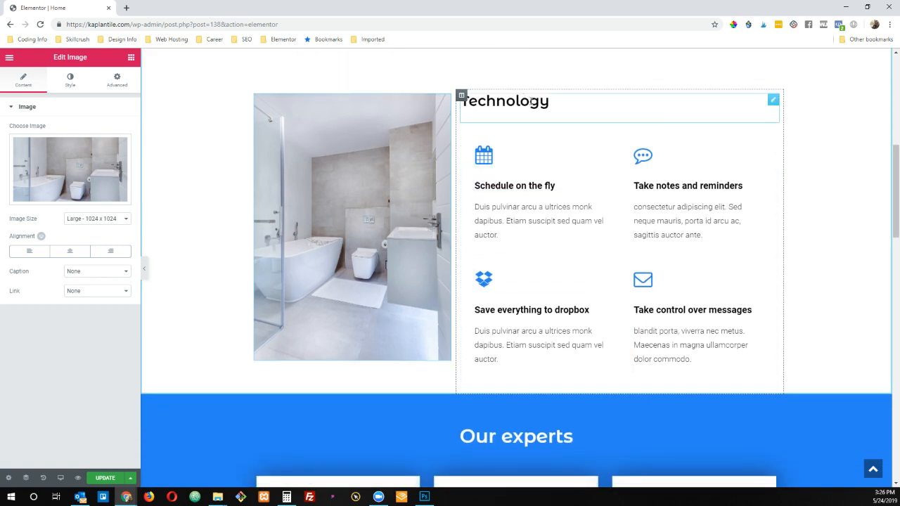
left_click(567, 107)
left_click_drag(545, 102, 430, 105)
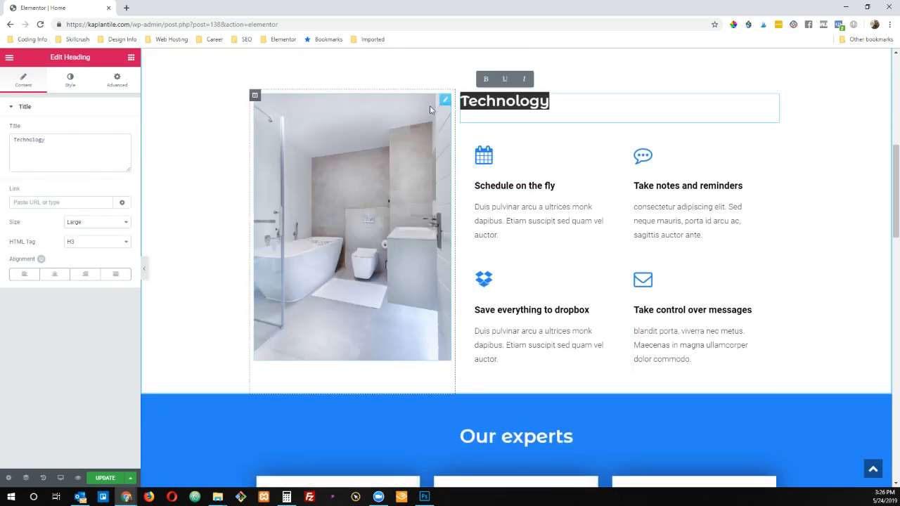
type("Custom Tile ")
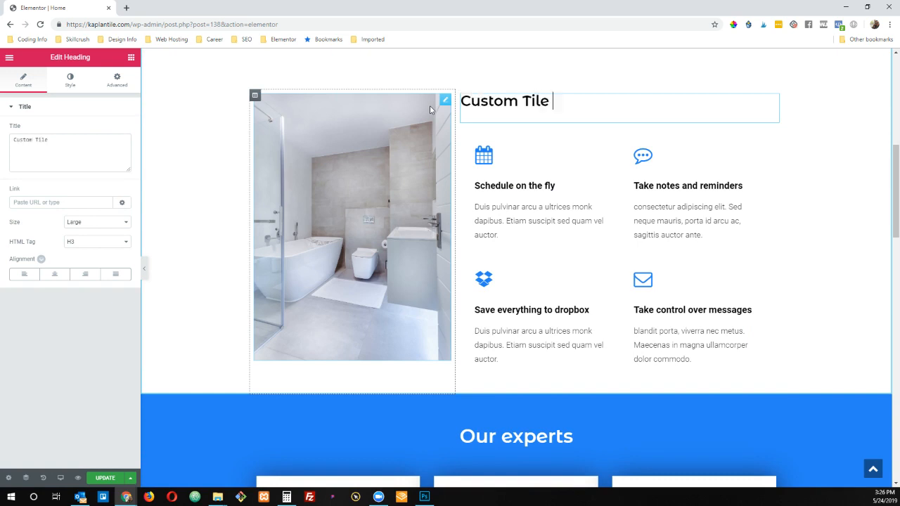
type("& Marbel")
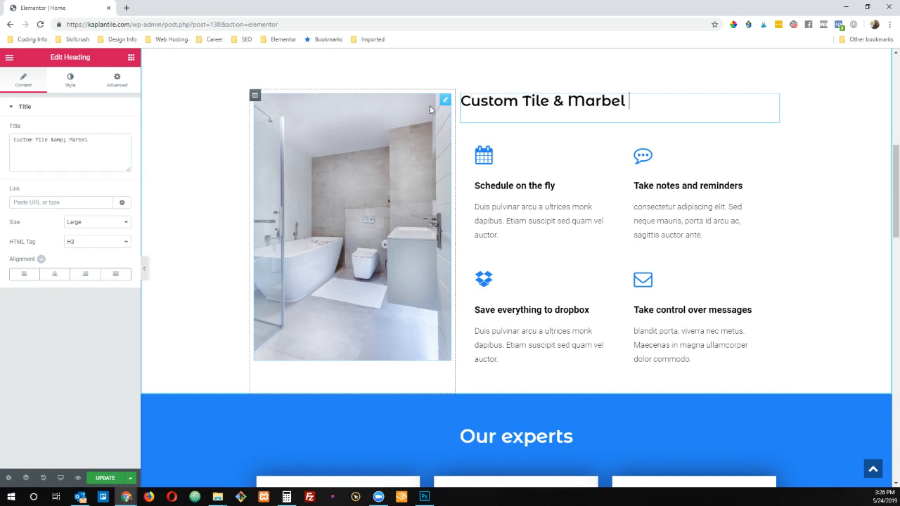
key("BackSpace")
key("BackSpace")
type("le Installation")
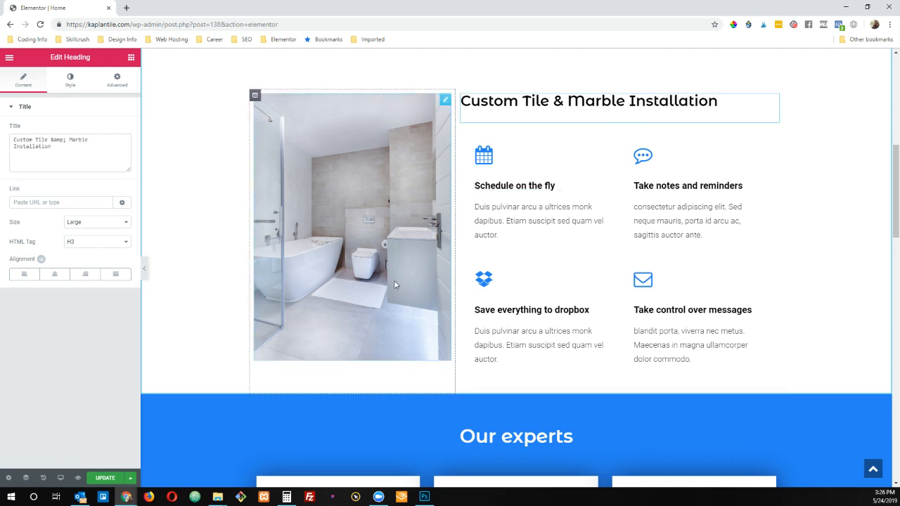
Step: Change the calendar icon above "Schedule on the fly" to the check icon
left_click(511, 158)
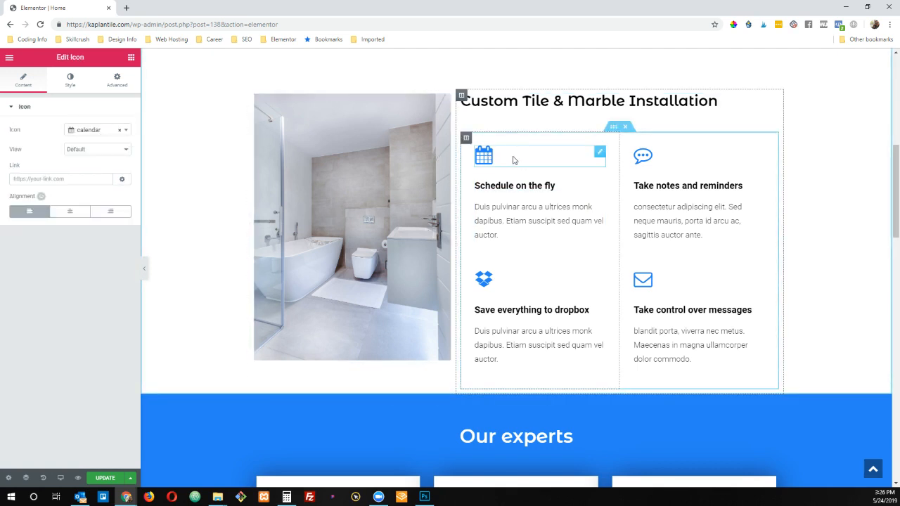
left_click(109, 135)
scroll(94, 203, "down", 3)
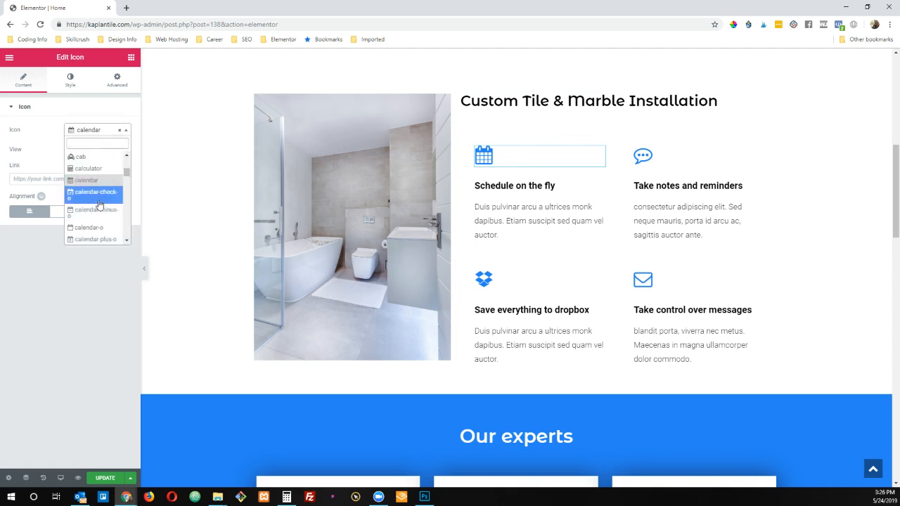
scroll(94, 205, "down", 2)
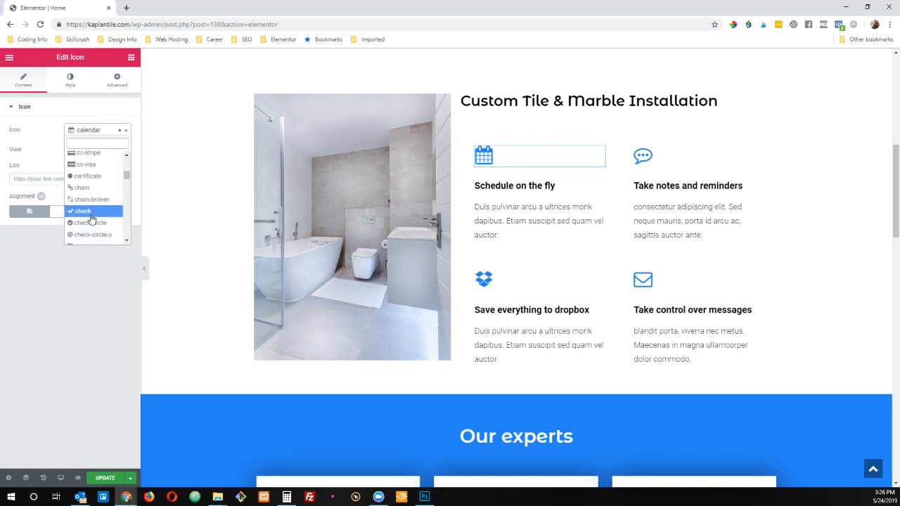
left_click(90, 212)
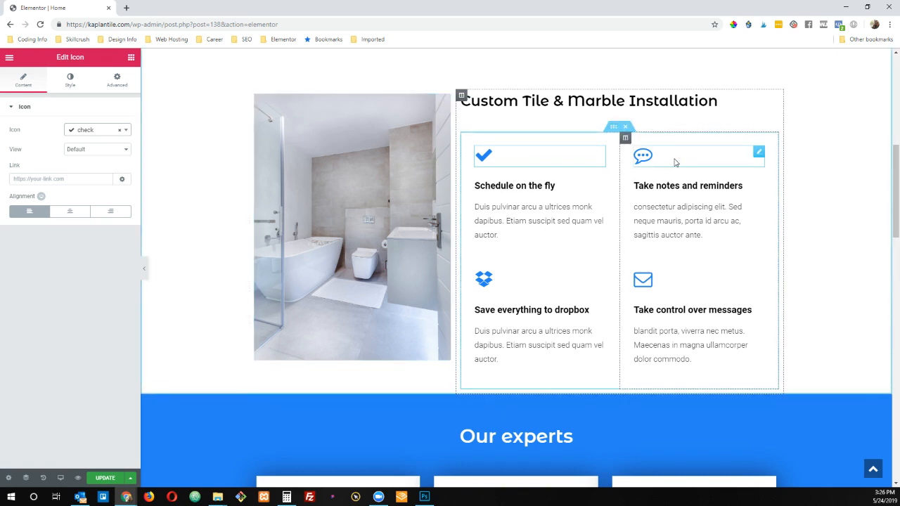
Step: Change the dropbox icon above "Save everything to dropbox" to the google icon
left_click(503, 282)
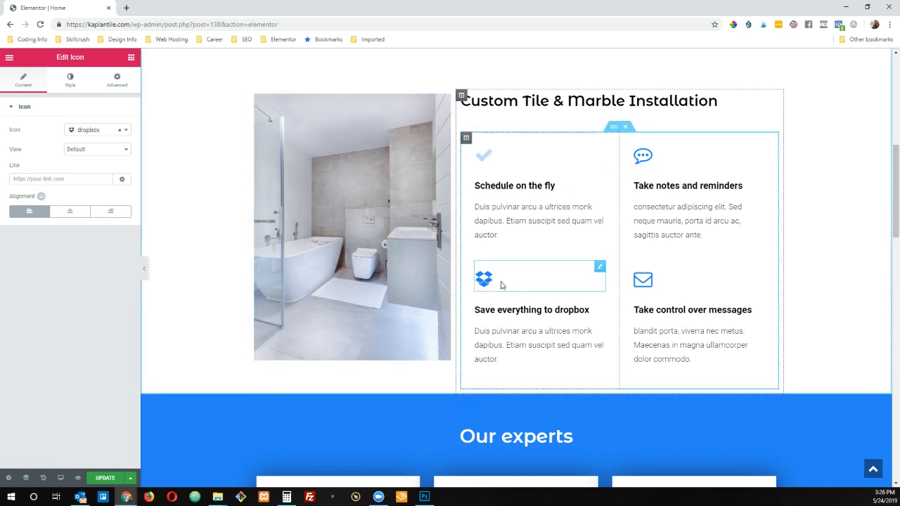
left_click(107, 133)
scroll(89, 215, "down", 12)
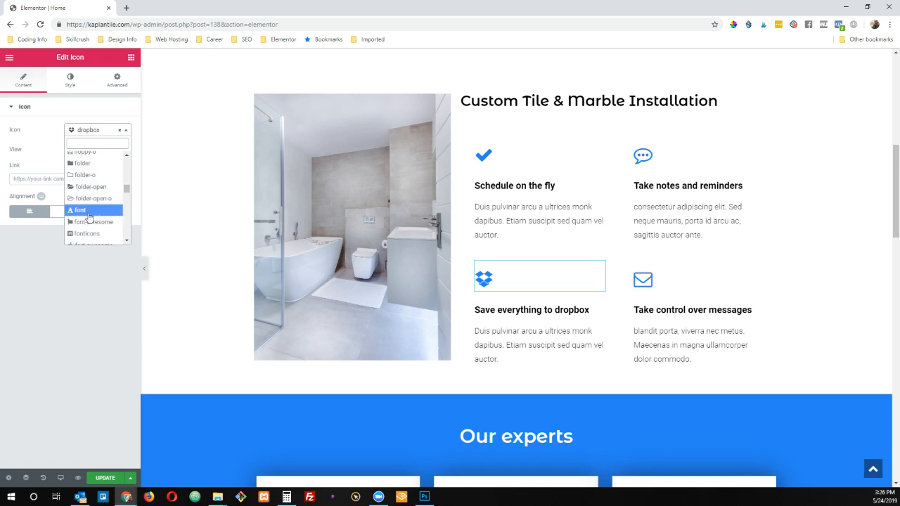
scroll(98, 225, "down", 5)
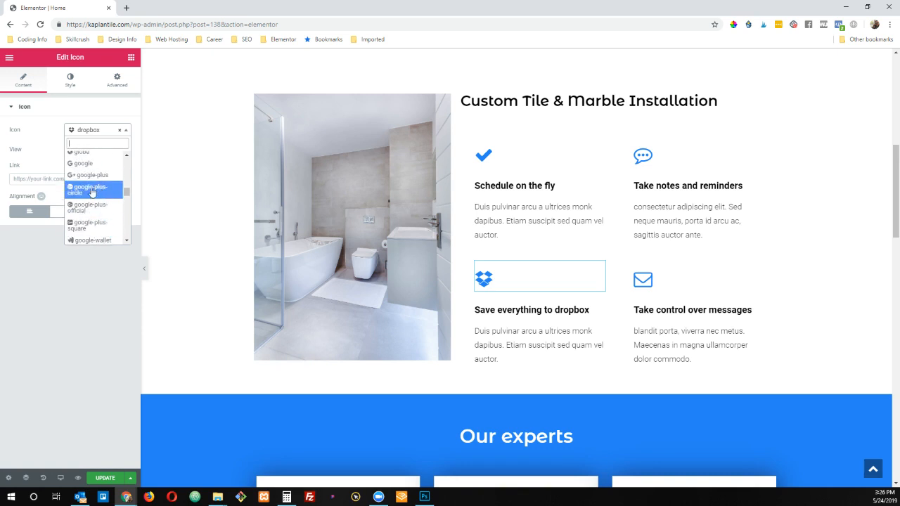
left_click(78, 164)
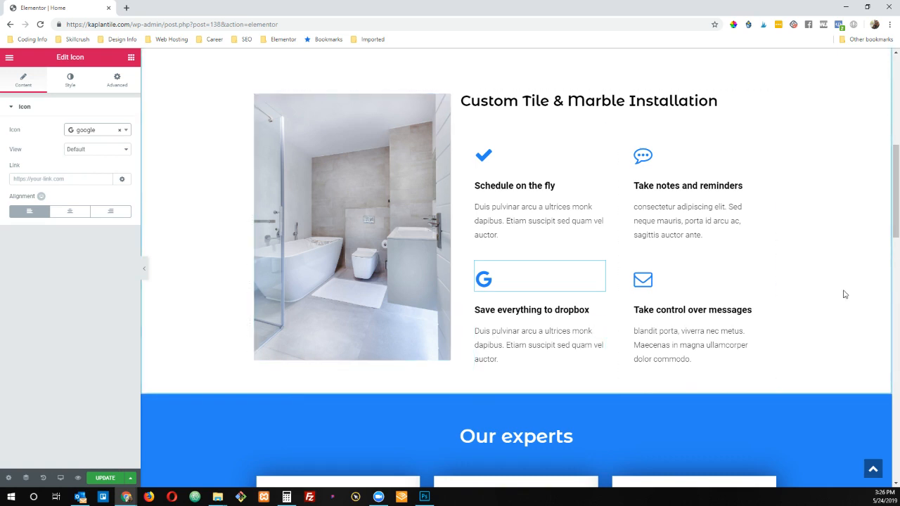
Step: Look over the "Schedule on the fly" heading and paragraph settings, and the "Our experts" section below
left_click(518, 183)
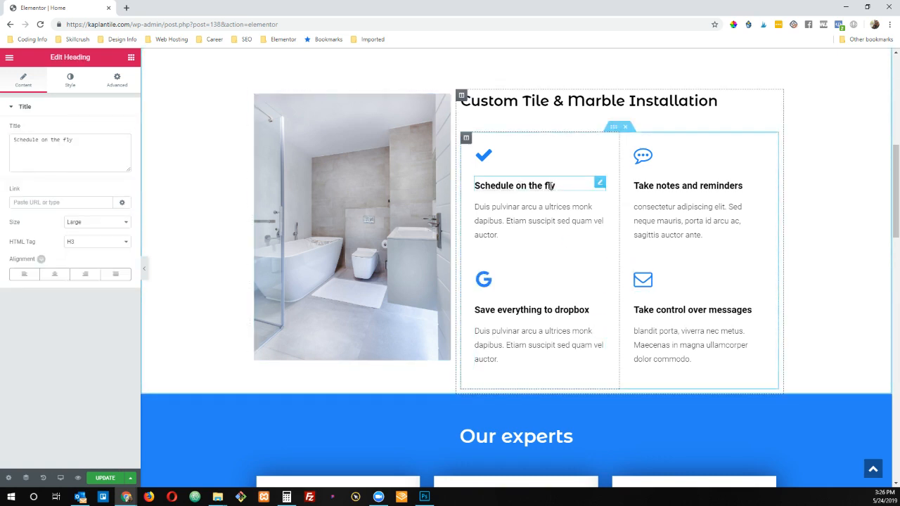
key("ctrl+a")
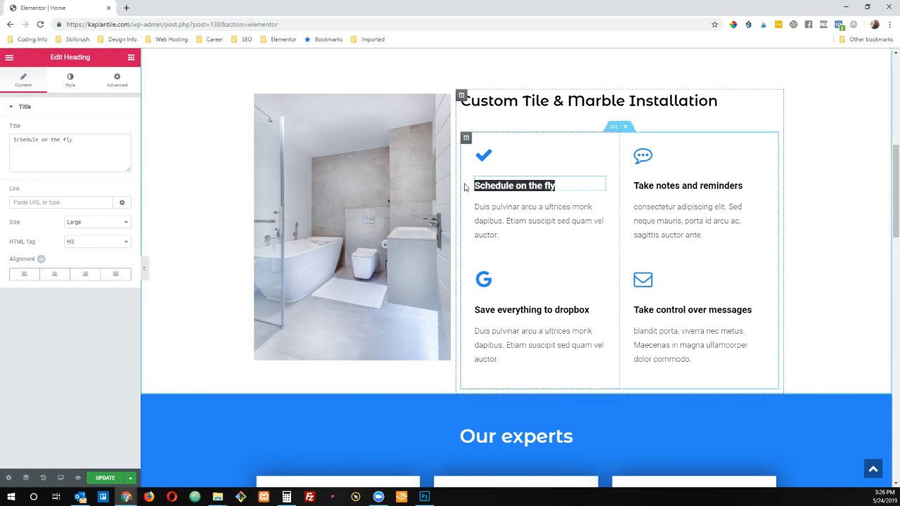
left_click(113, 145)
key("ctrl+a")
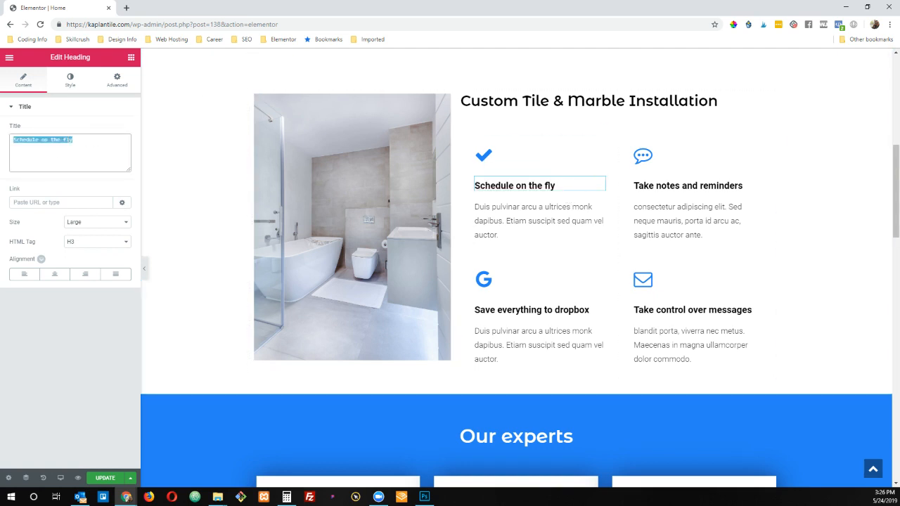
left_click(563, 221)
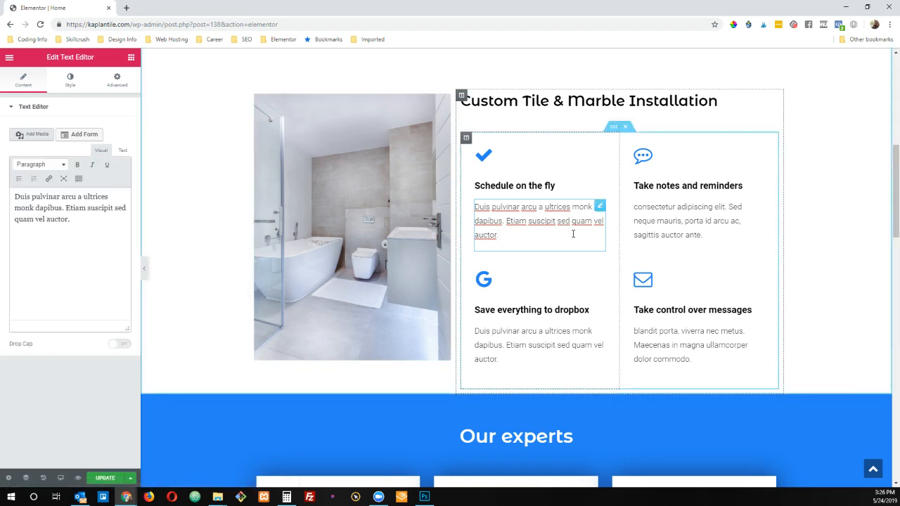
scroll(573, 234, "down", 3)
scroll(571, 137, "up", 2)
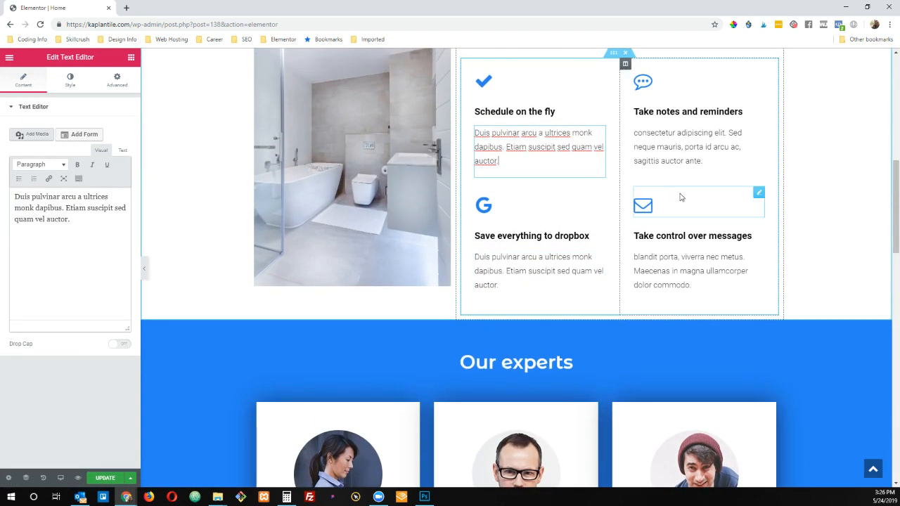
scroll(796, 377, "down", 3)
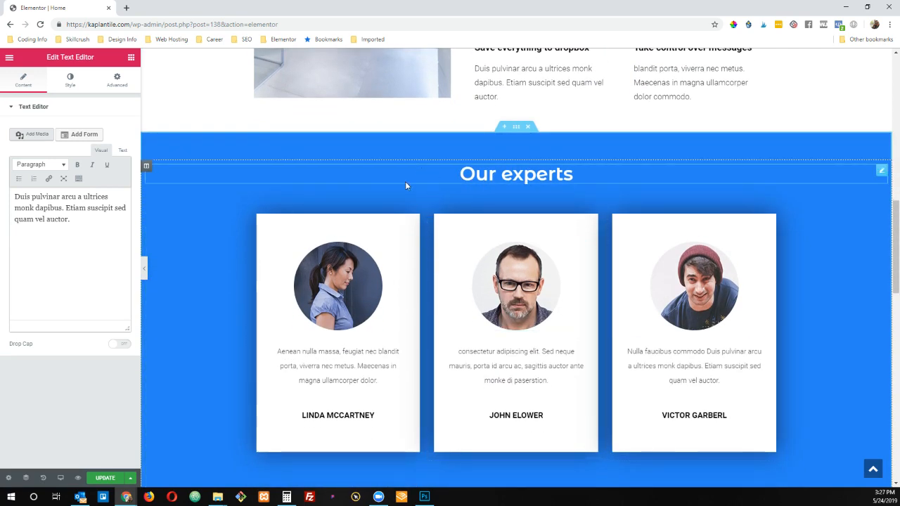
Step: Look over the "Our experts" heading, the first expert card's image, text and name, and the testimonial section below
left_click(462, 173)
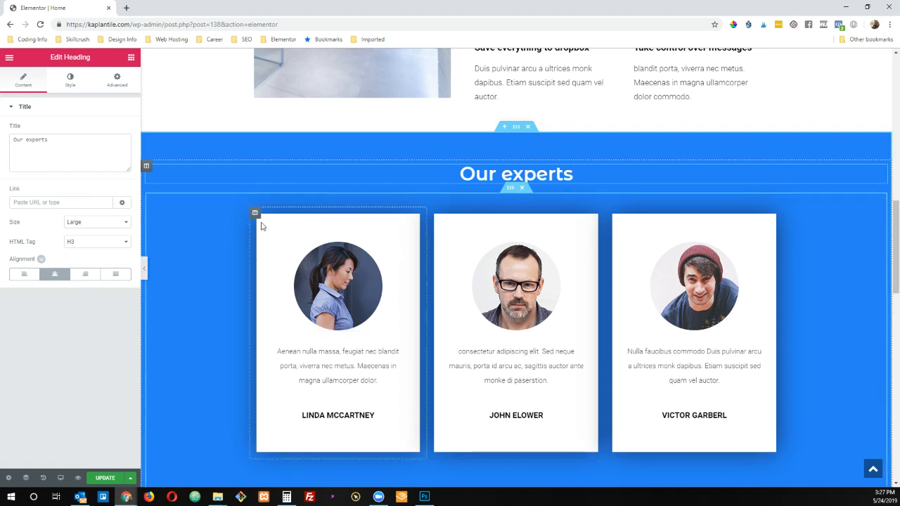
left_click(327, 294)
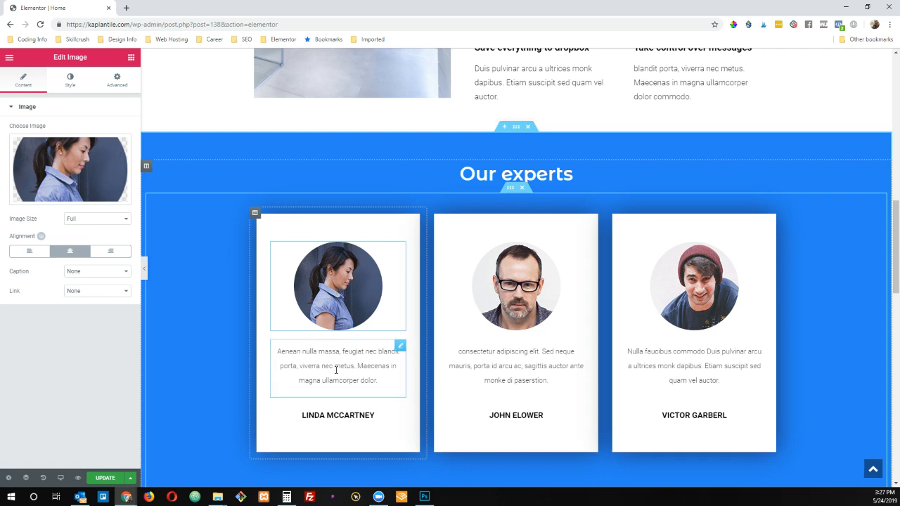
left_click(325, 415)
left_click(353, 369)
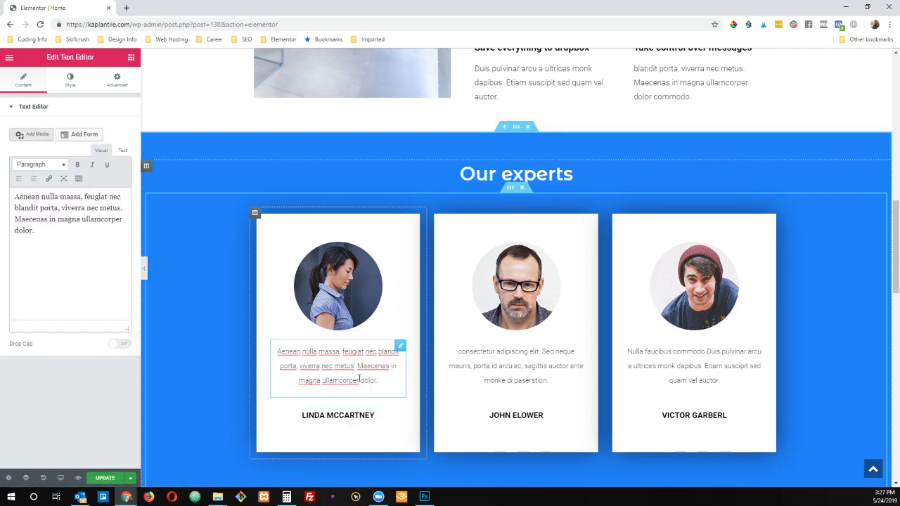
left_click(352, 416)
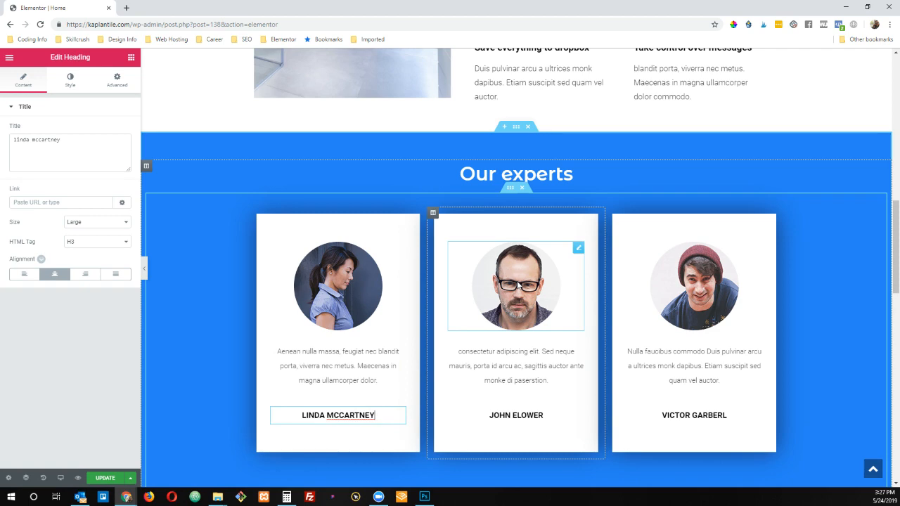
scroll(518, 285, "down", 3)
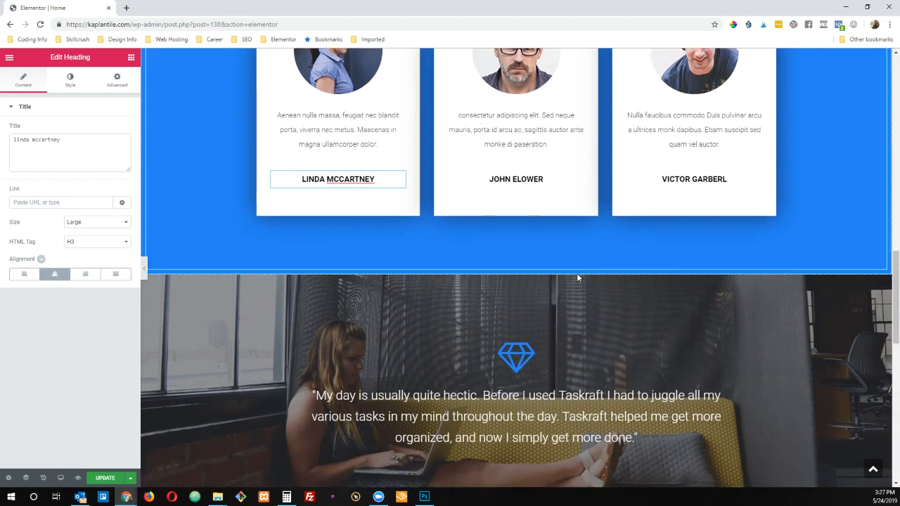
scroll(578, 278, "down", 2)
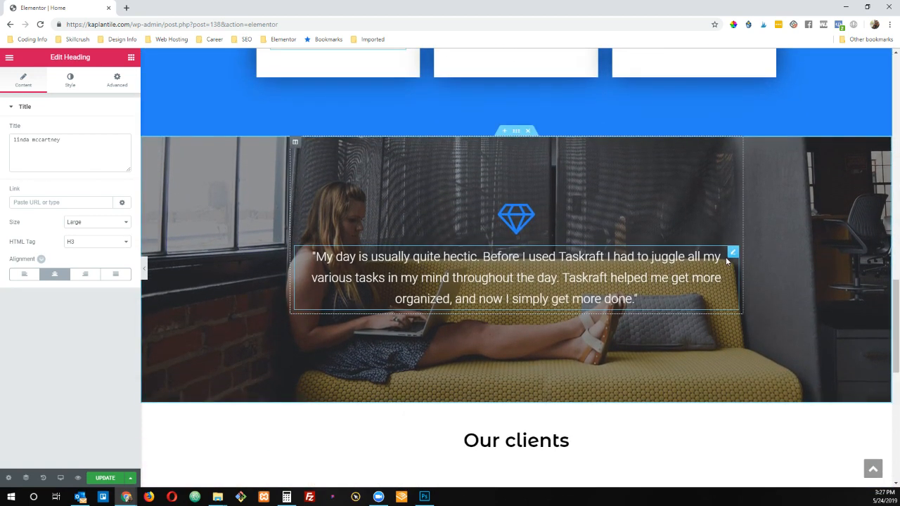
scroll(727, 260, "up", 3)
scroll(727, 260, "down", 1)
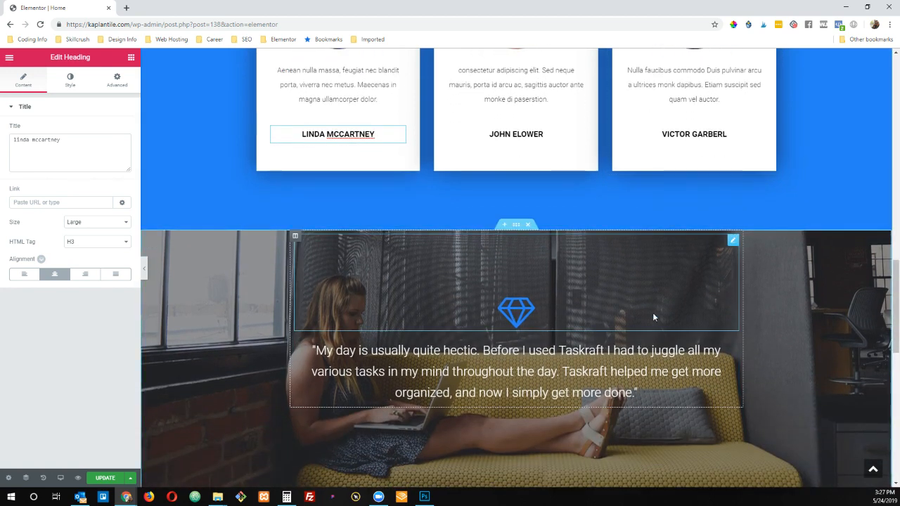
scroll(653, 317, "down", 2)
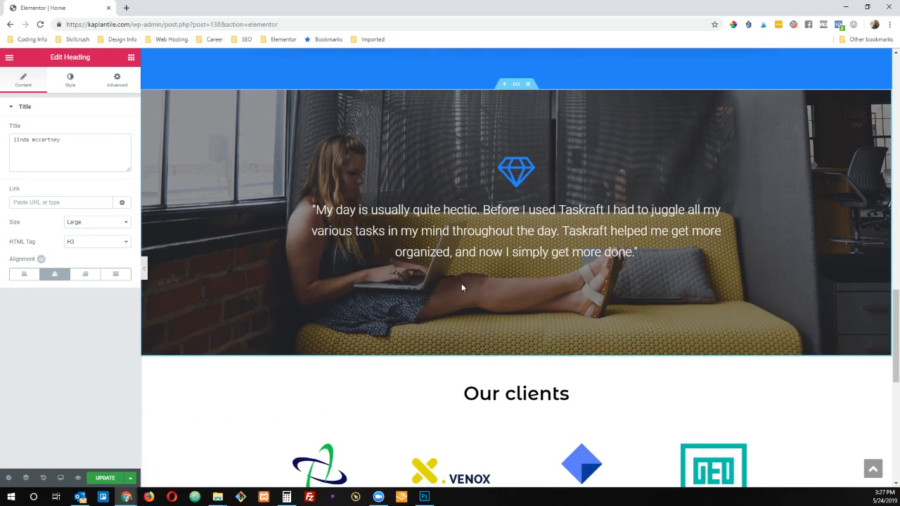
Step: Replace the testimonial section's background image with the white kitchen photo with blue island stools from the media library
scroll(461, 284, "up", 1)
left_click(516, 131)
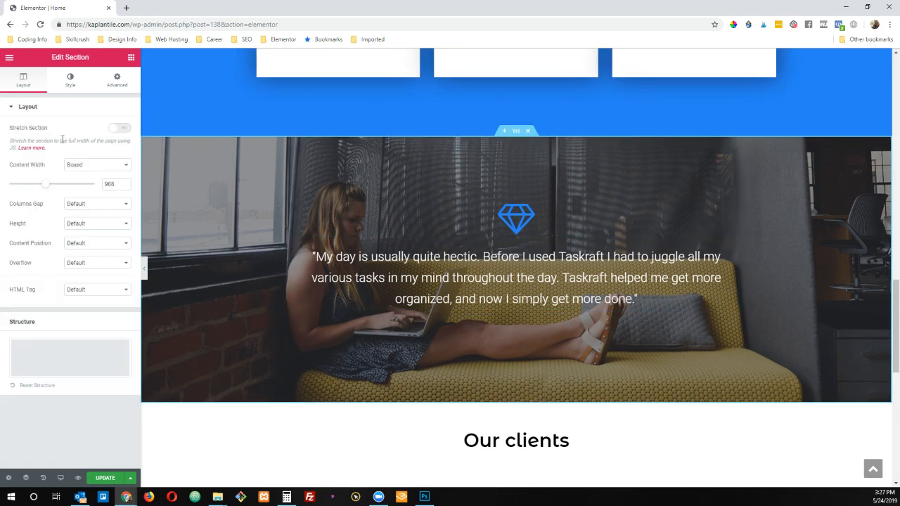
left_click(70, 77)
left_click(70, 239)
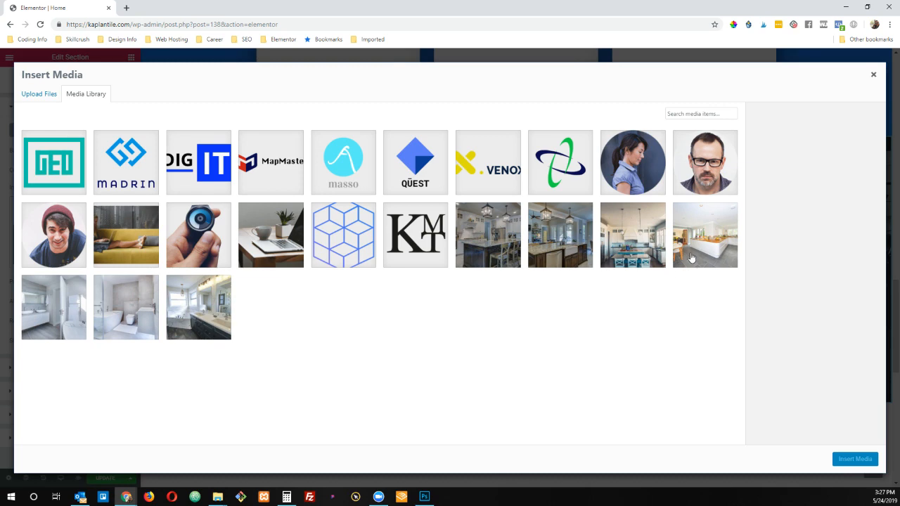
left_click(648, 237)
left_click(864, 459)
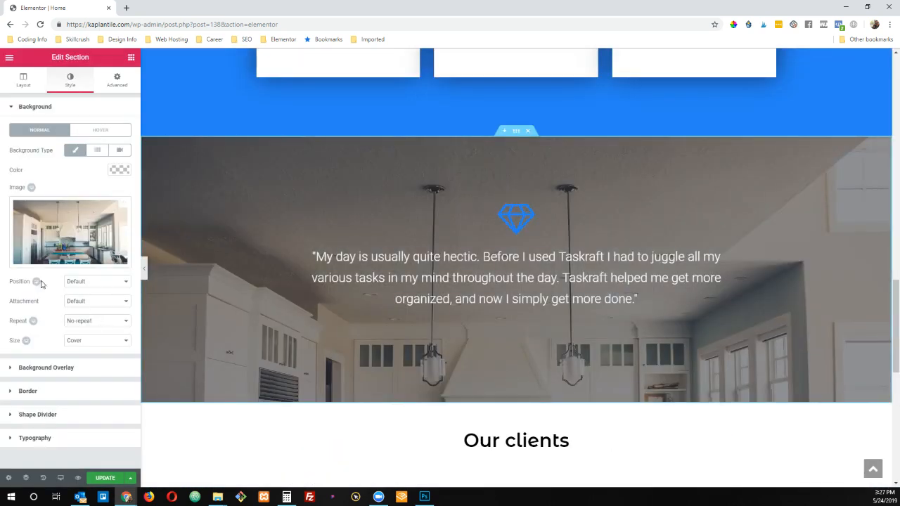
Step: Try the Center Center position for the testimonial section's background image, and settle on Bottom Center
left_click(98, 289)
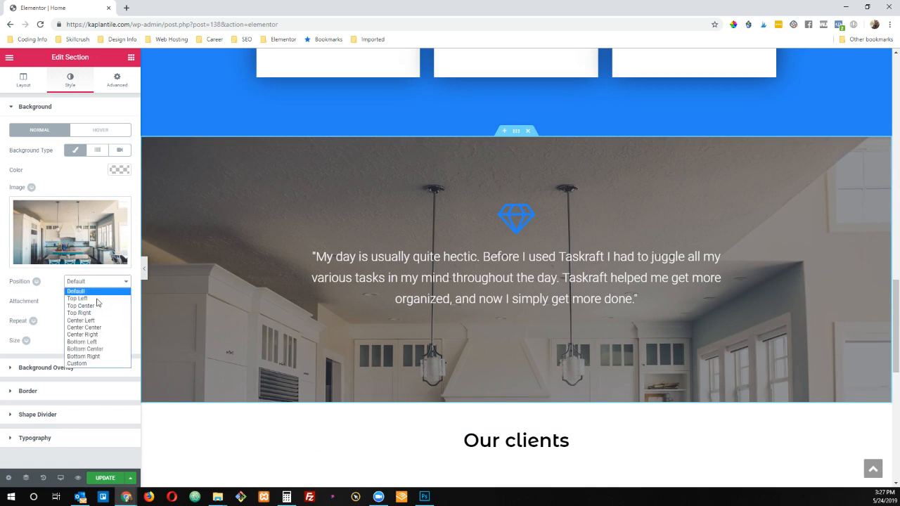
left_click(94, 331)
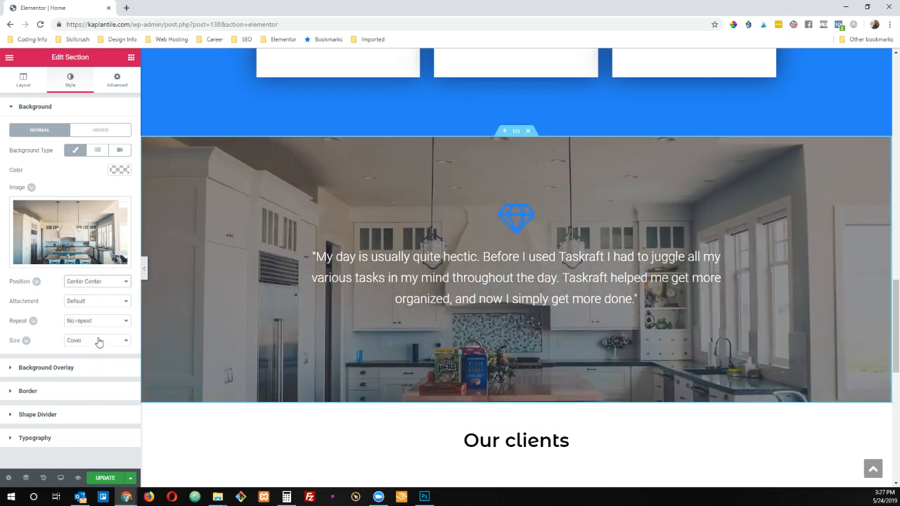
left_click(115, 283)
left_click(84, 350)
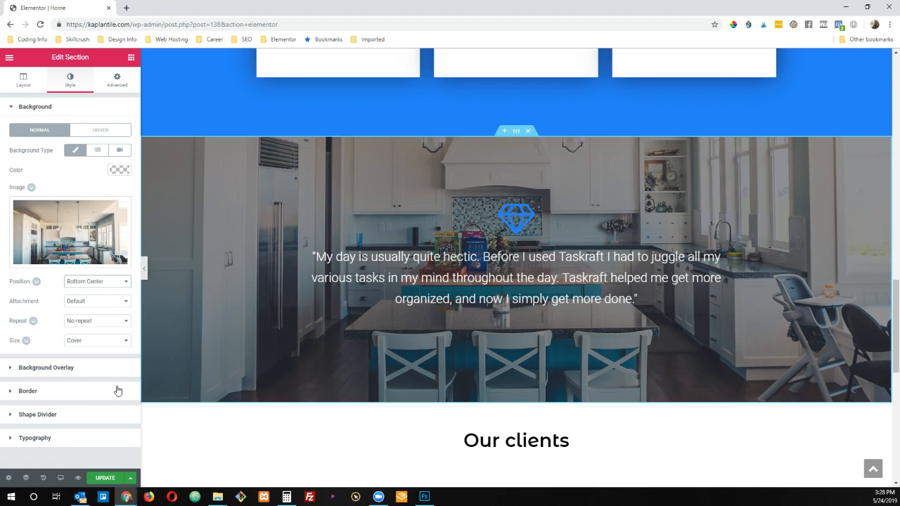
Step: Try several overlay colors on the testimonial section, ending with dark grey #54595f, and set the overlay opacity to 0.8
left_click(73, 368)
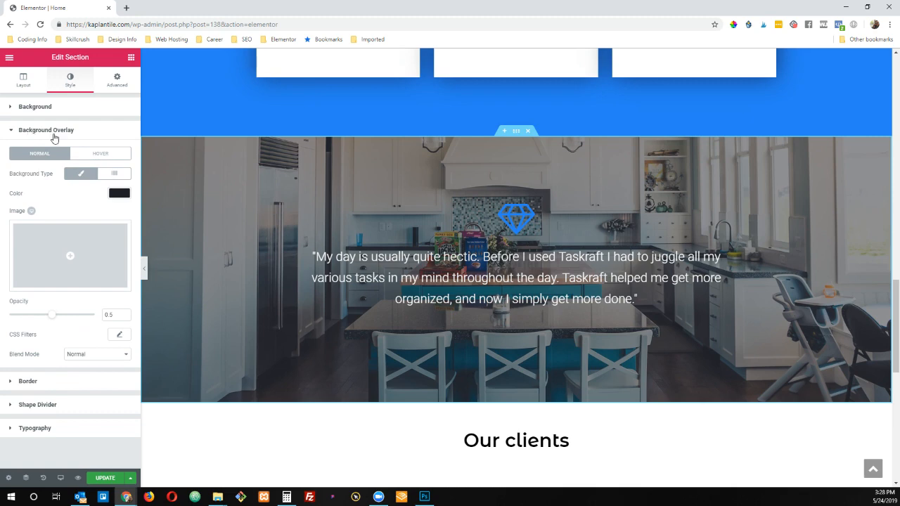
left_click(122, 195)
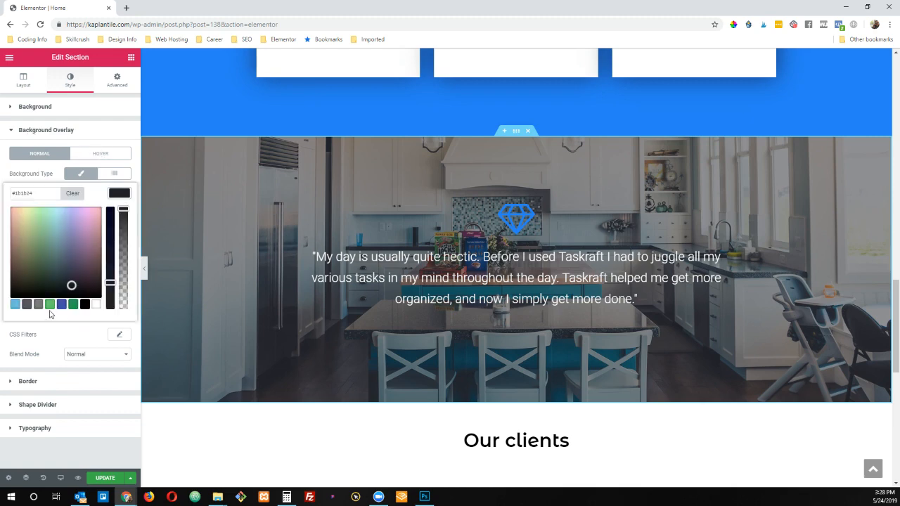
left_click(16, 306)
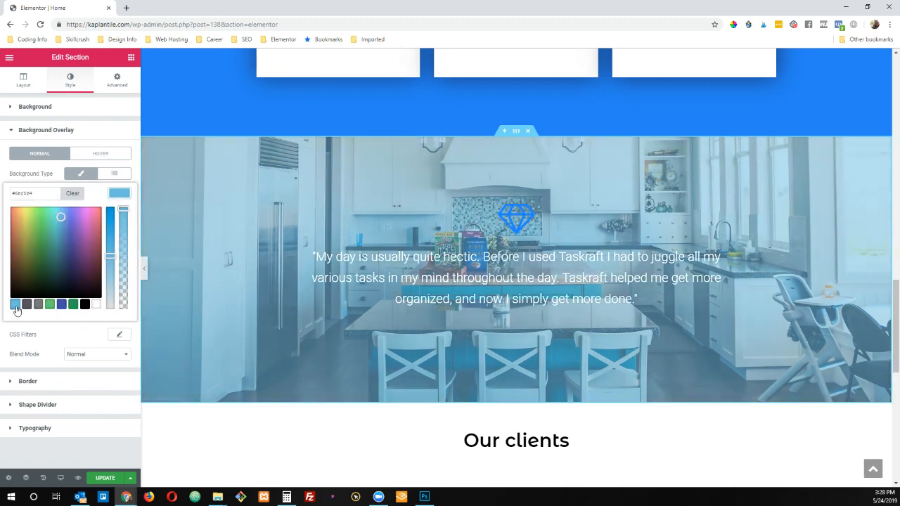
left_click(50, 306)
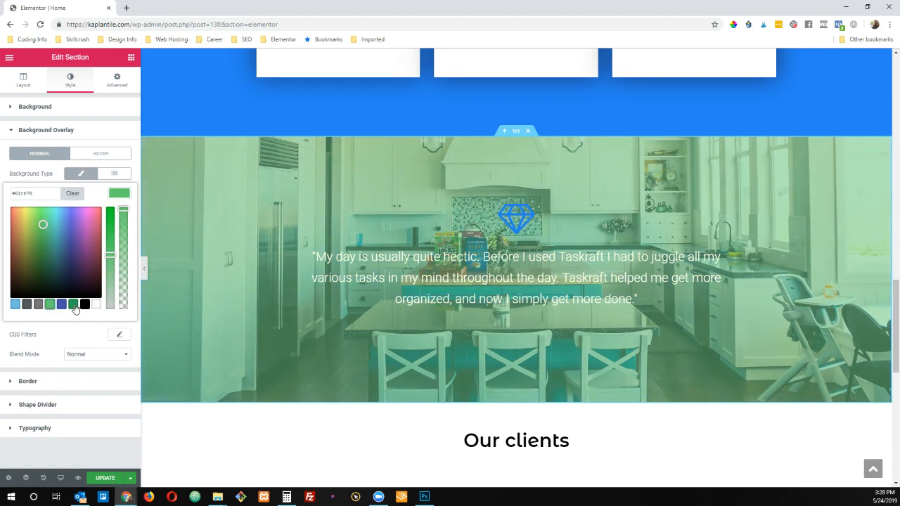
left_click(73, 306)
left_click(39, 306)
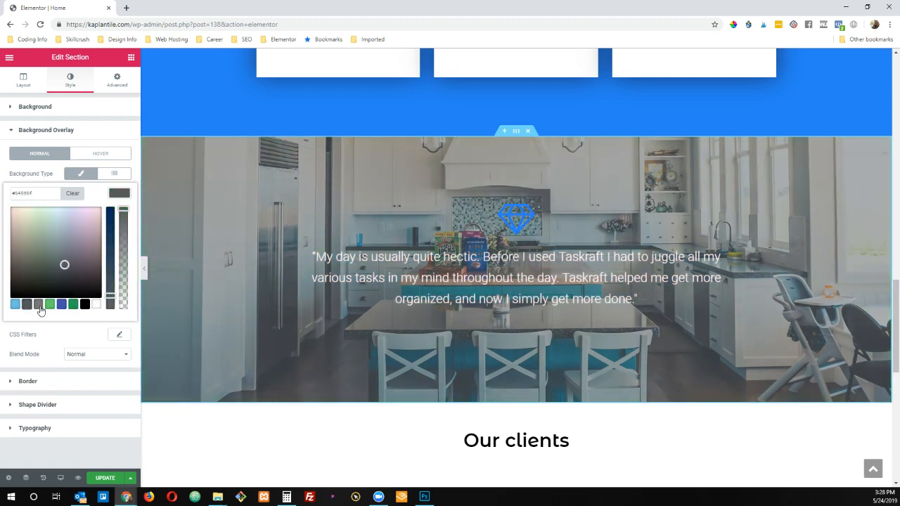
left_click(10, 255)
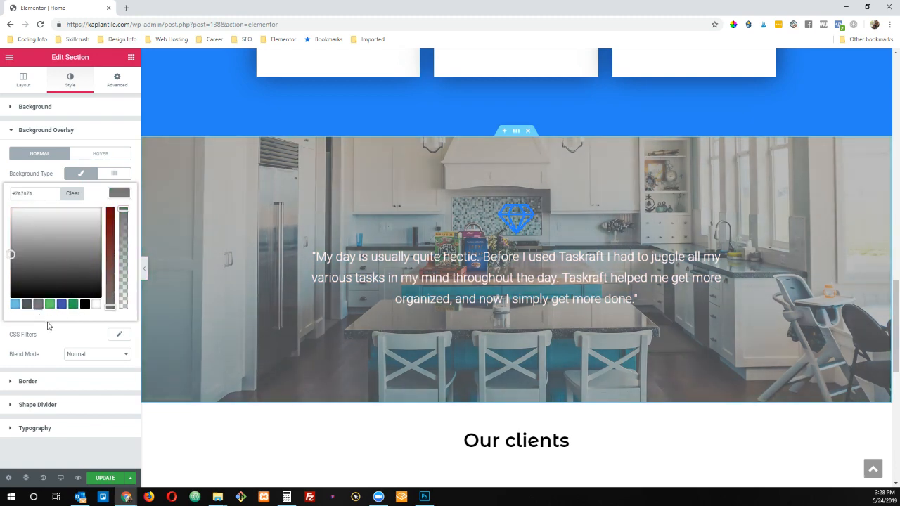
left_click(26, 305)
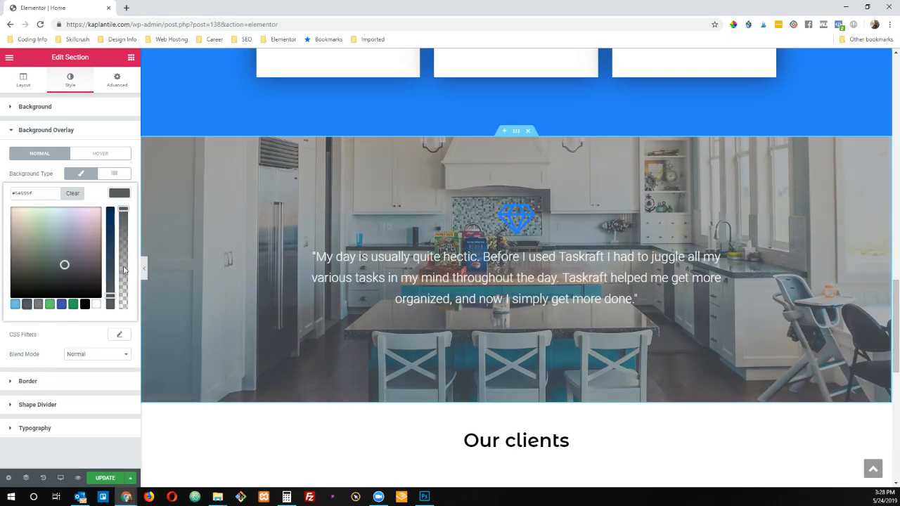
left_click(119, 195)
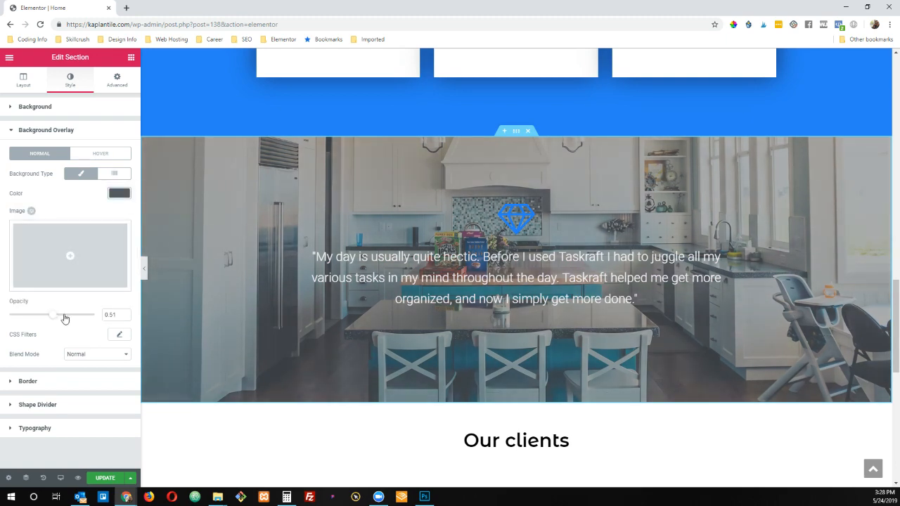
mouse_move(64, 319)
left_mouse_down()
mouse_move(74, 319)
mouse_move(28, 318)
mouse_move(77, 320)
left_mouse_up()
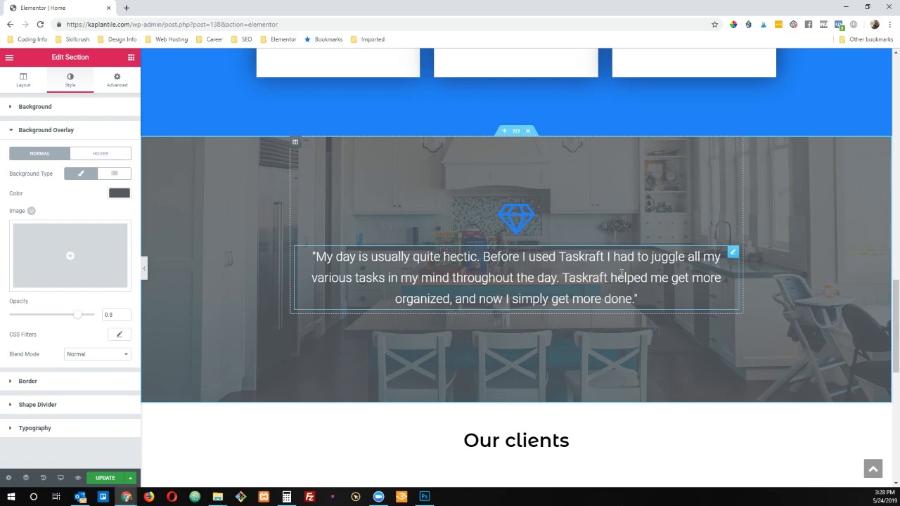
Step: Give the testimonial quote text a classic green #61ce70 background and lower its color opacity to about half
left_click(712, 274)
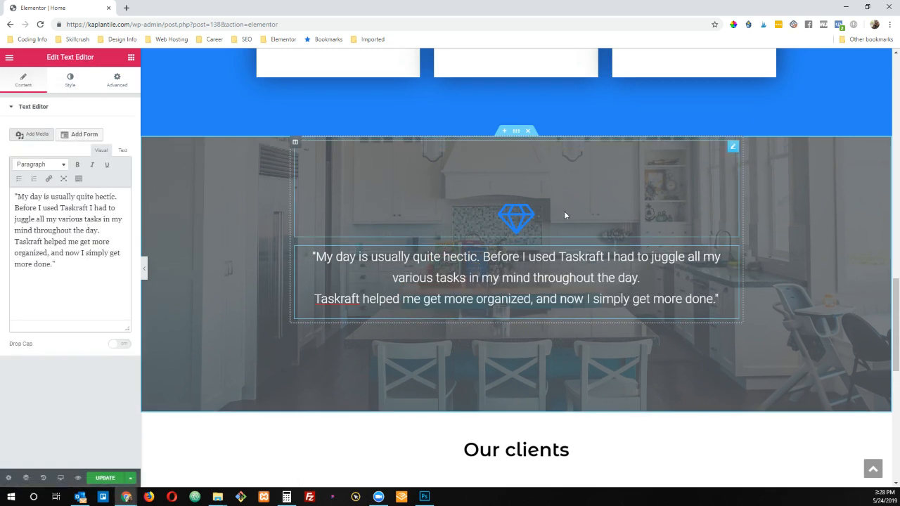
left_click(688, 288)
left_click(734, 255)
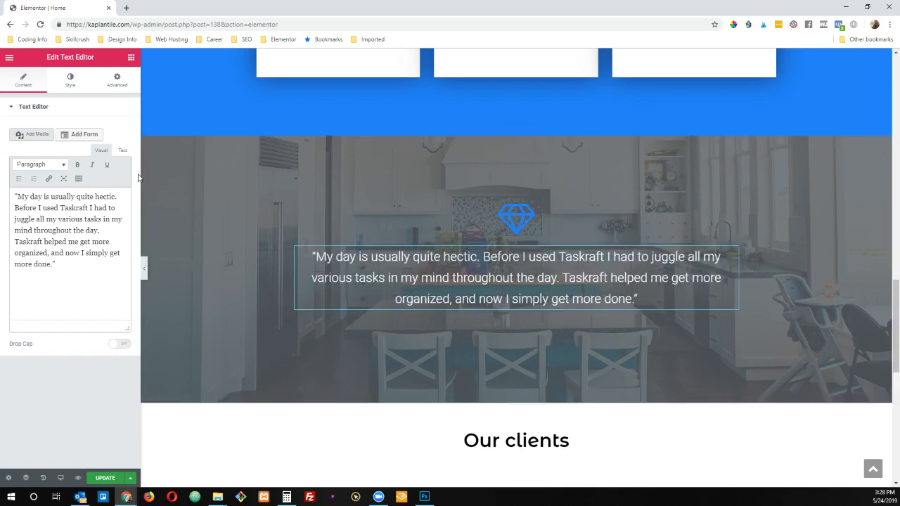
left_click(685, 276)
left_click(116, 85)
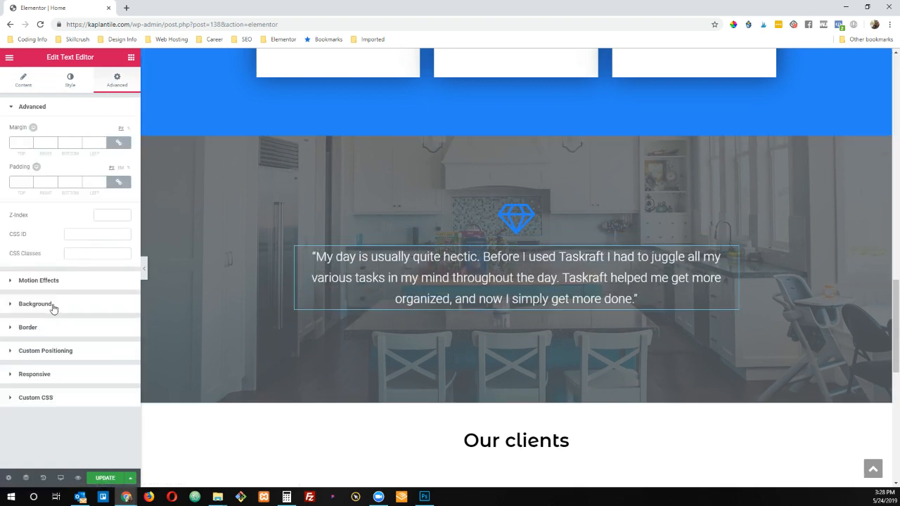
left_click(54, 306)
left_click(77, 200)
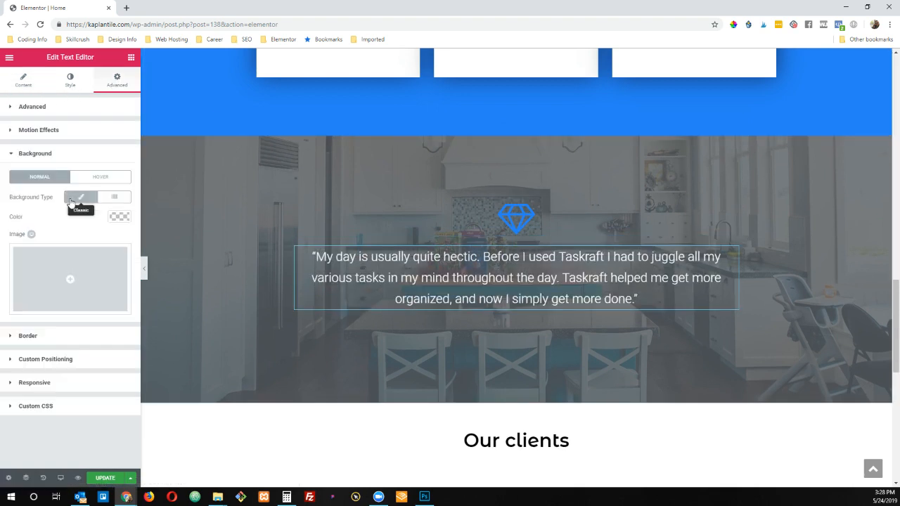
left_click(120, 217)
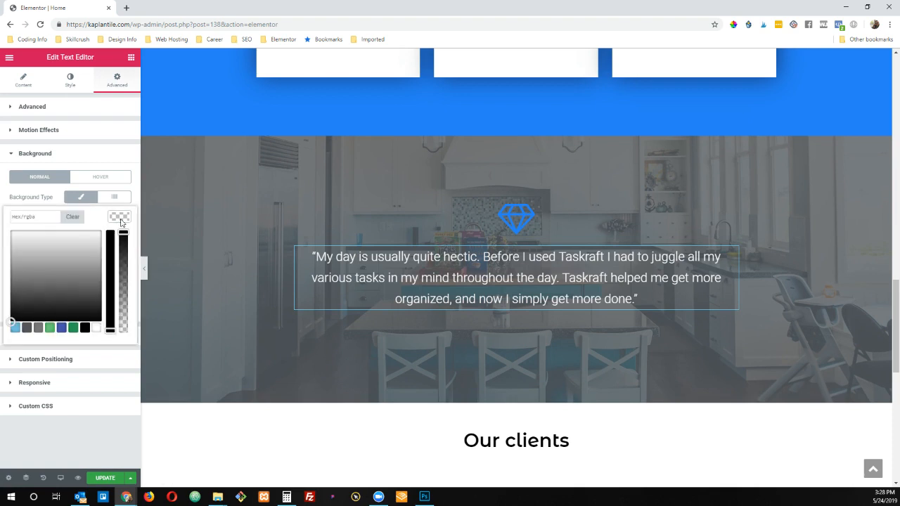
left_click(48, 329)
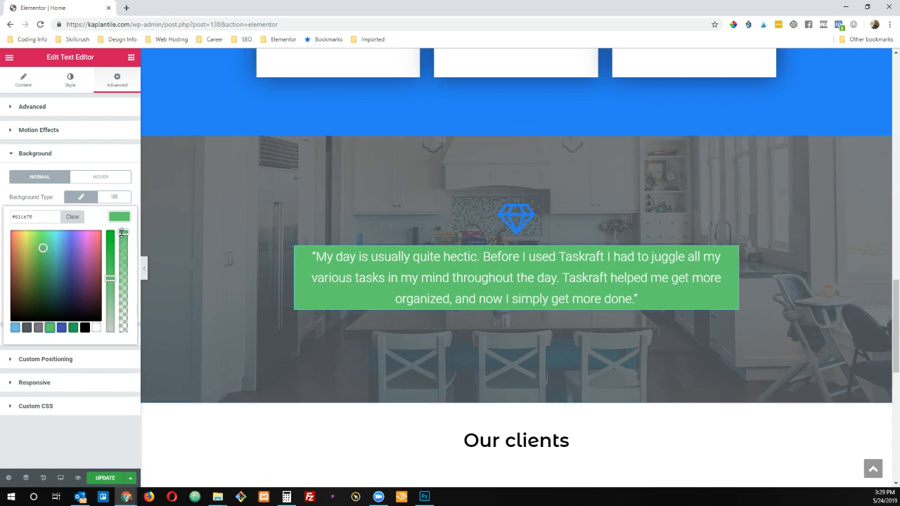
left_click_drag(121, 232, 117, 286)
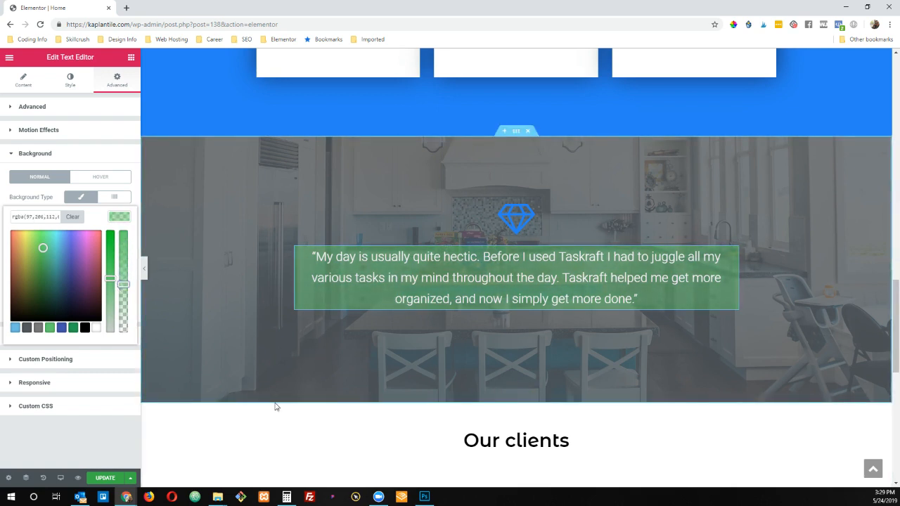
Step: Make the testimonial quote's green background slightly more opaque
left_click(413, 172)
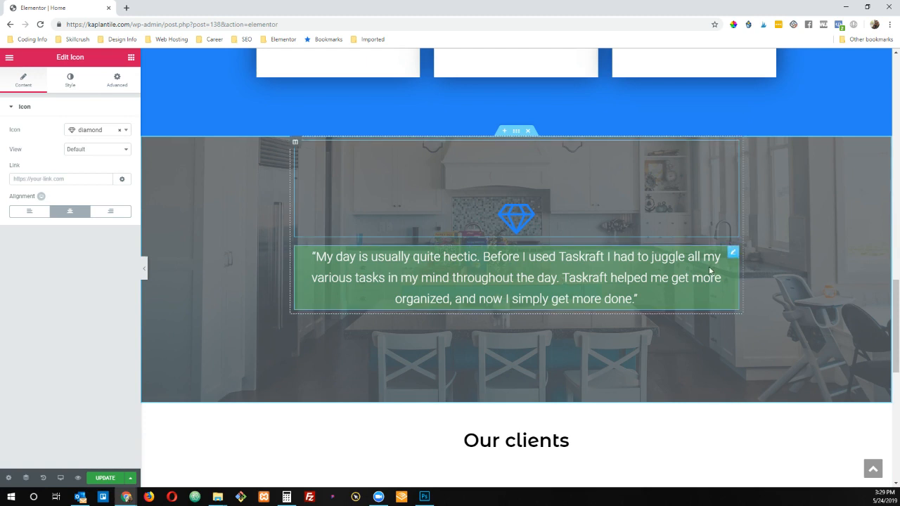
left_click(733, 252)
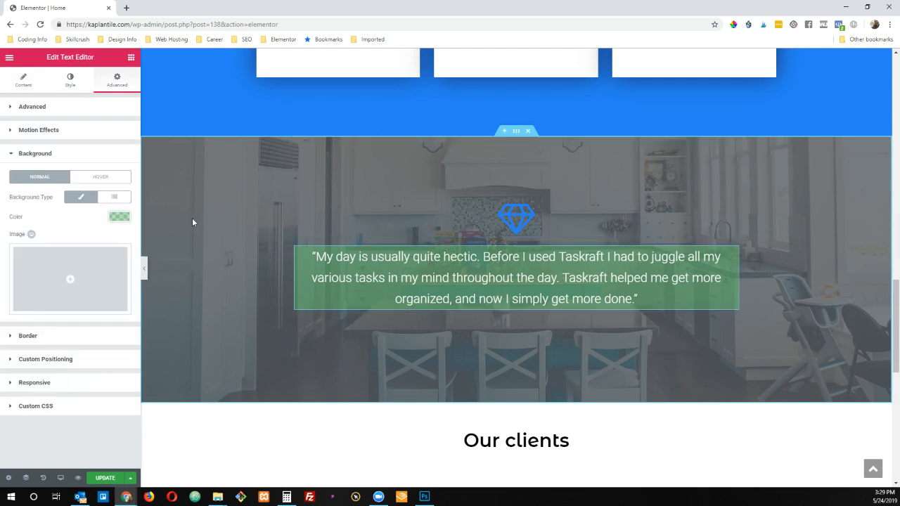
left_click(119, 217)
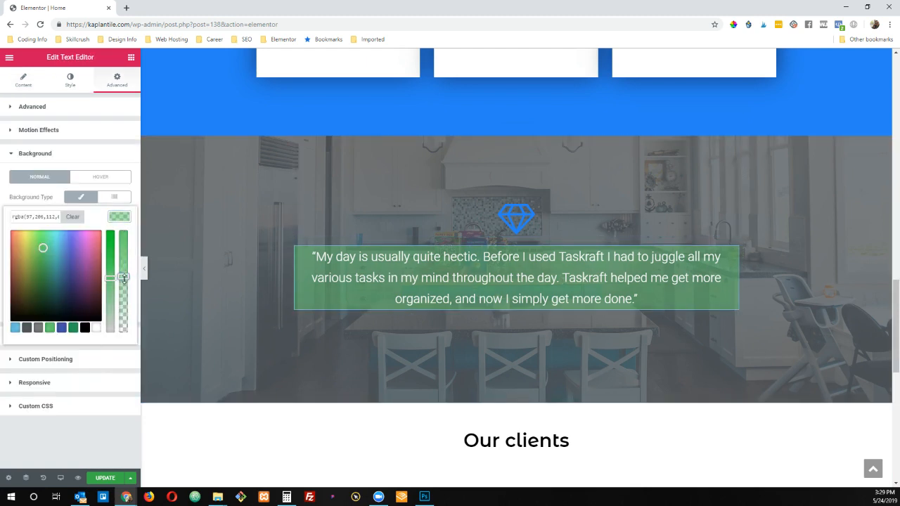
left_click_drag(124, 278, 124, 274)
Step: Look over the "Our clients" logo section and the "About us", "Our mission" and "Our offer" columns below it
scroll(403, 360, "down", 2)
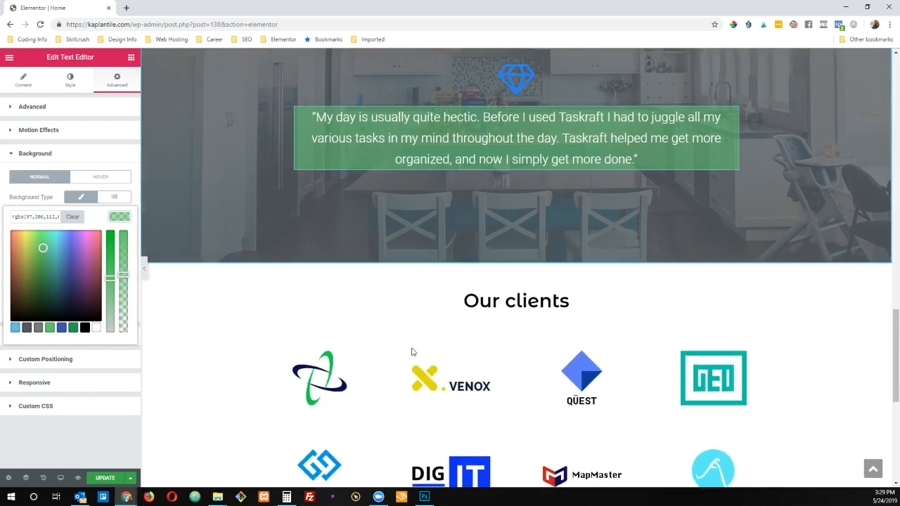
scroll(413, 352, "down", 4)
scroll(453, 193, "up", 2)
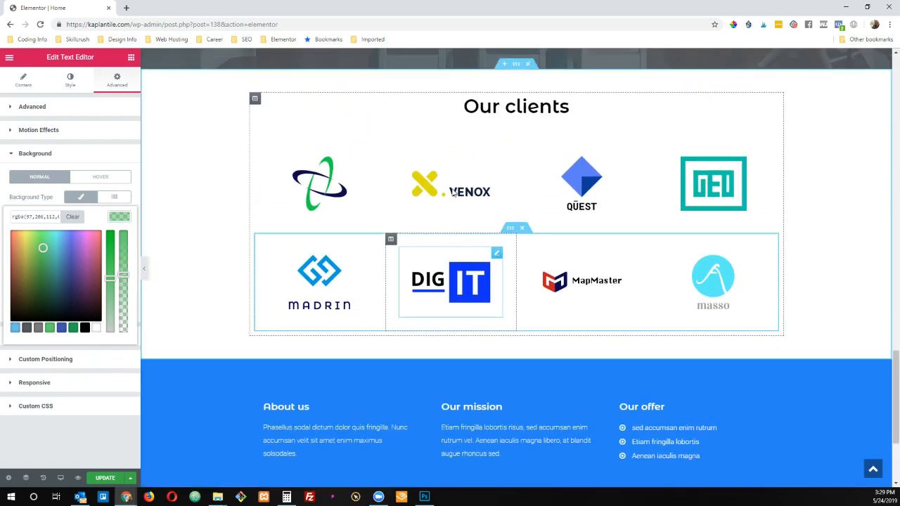
Step: Check the editing options of the first client logo and of the "About us", "Our mission" and "Our offer" headings
scroll(454, 194, "up", 1)
left_click(326, 204)
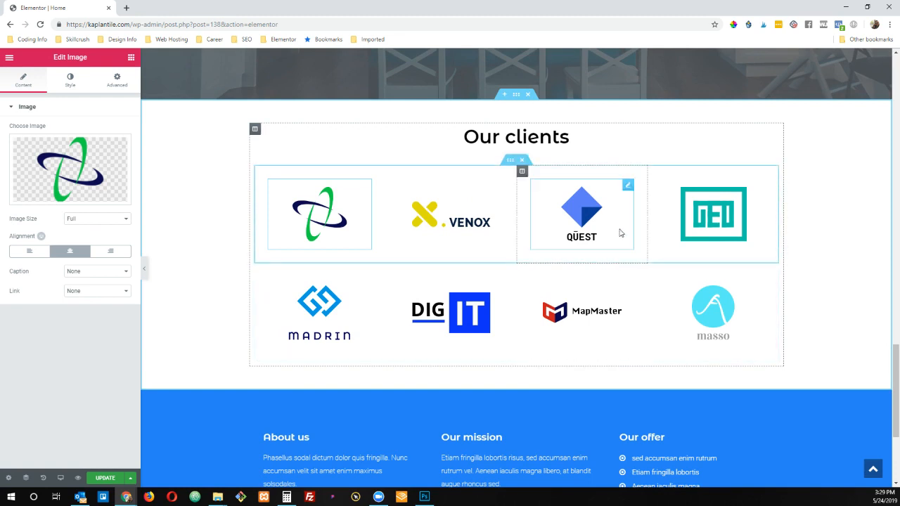
scroll(539, 203, "down", 2)
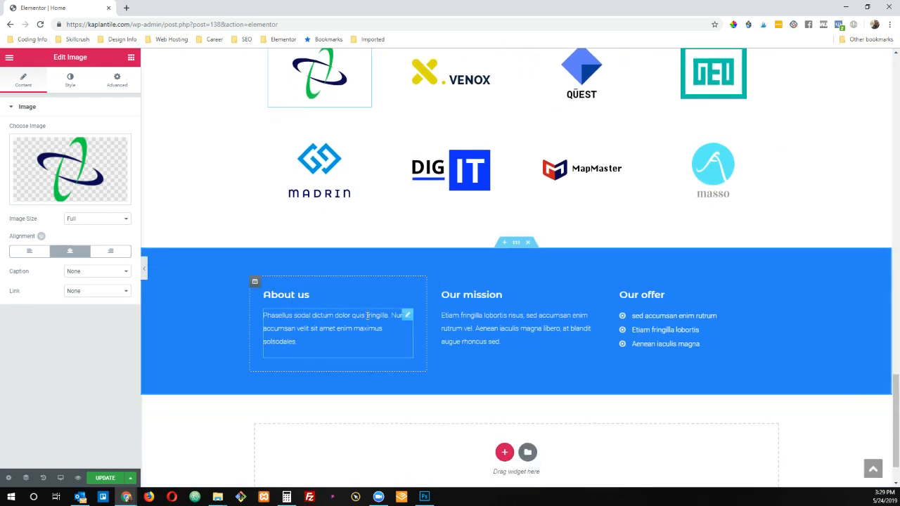
left_click(294, 294)
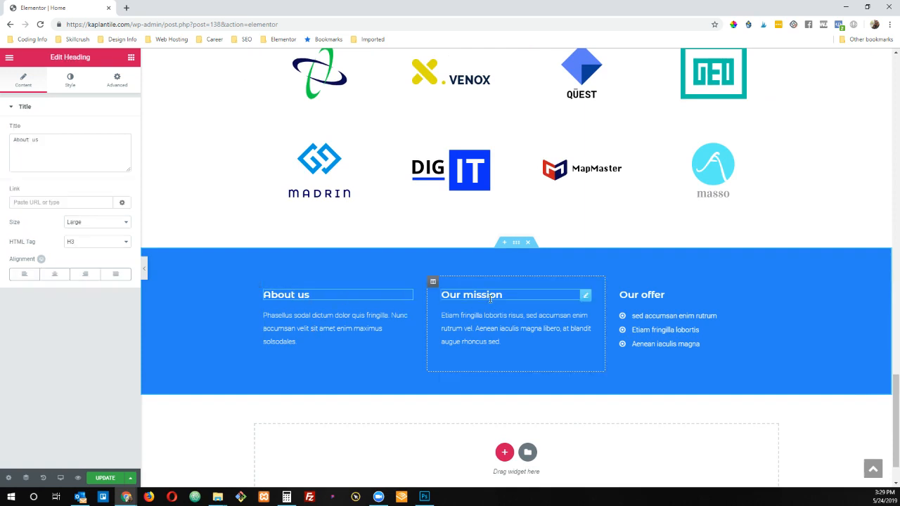
left_click(493, 296)
left_click(648, 294)
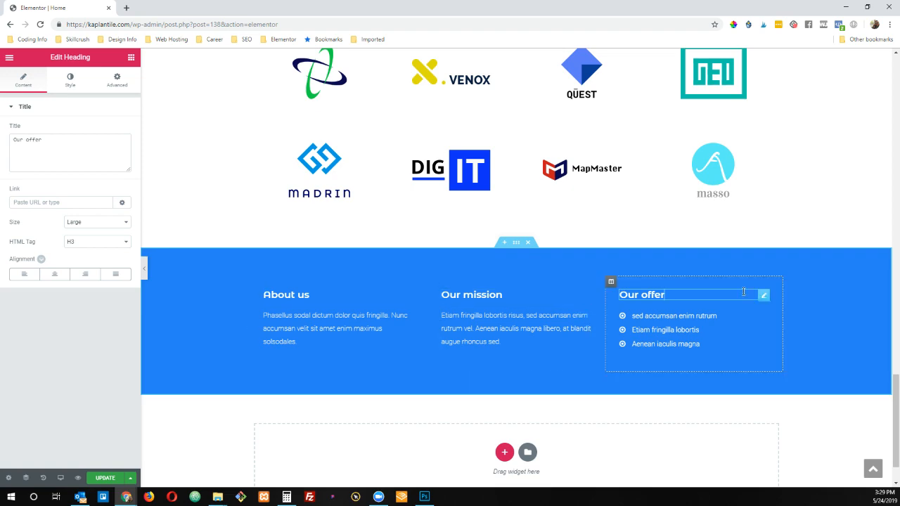
Step: Save the updated Home page and open its preview in a new browser tab
scroll(744, 292, "up", 10)
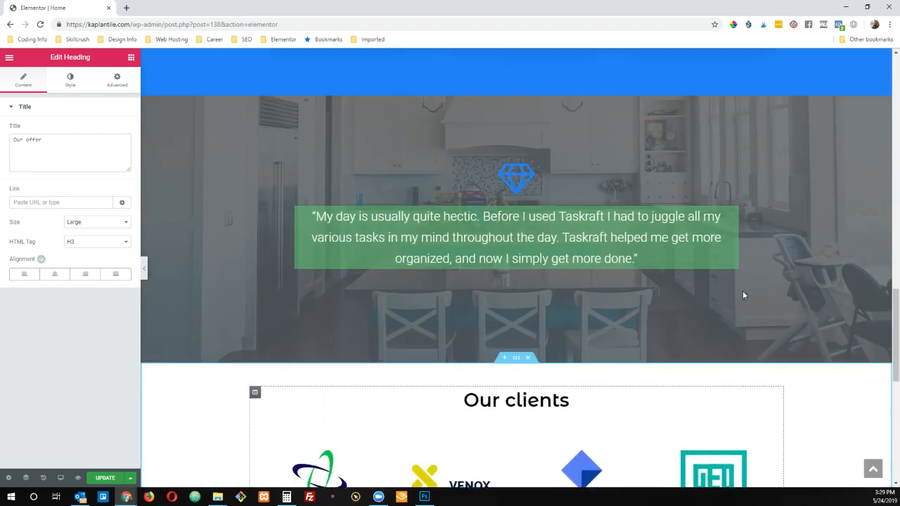
scroll(743, 290, "up", 10)
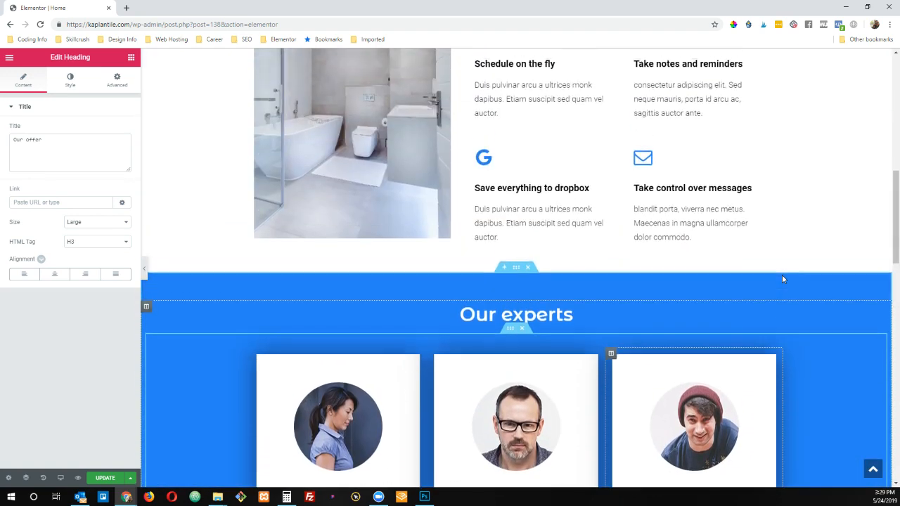
scroll(782, 279, "up", 3)
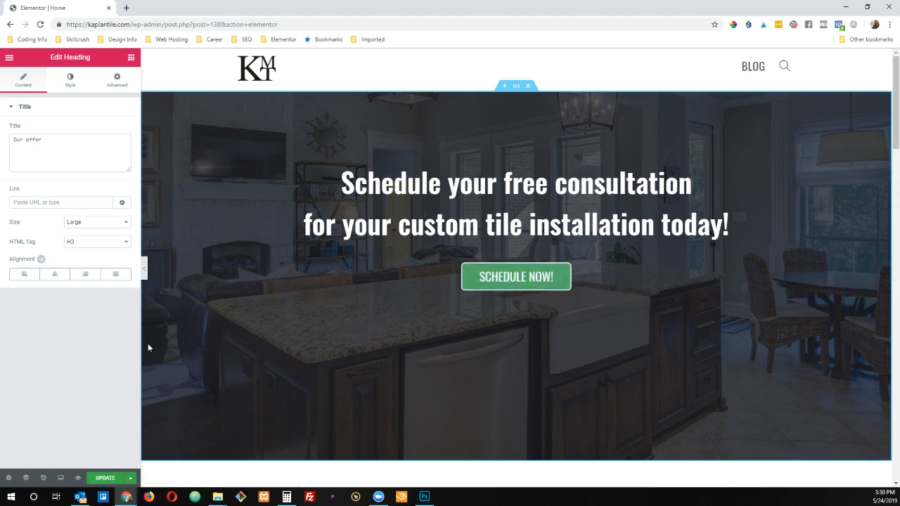
left_click(105, 479)
left_click(78, 481)
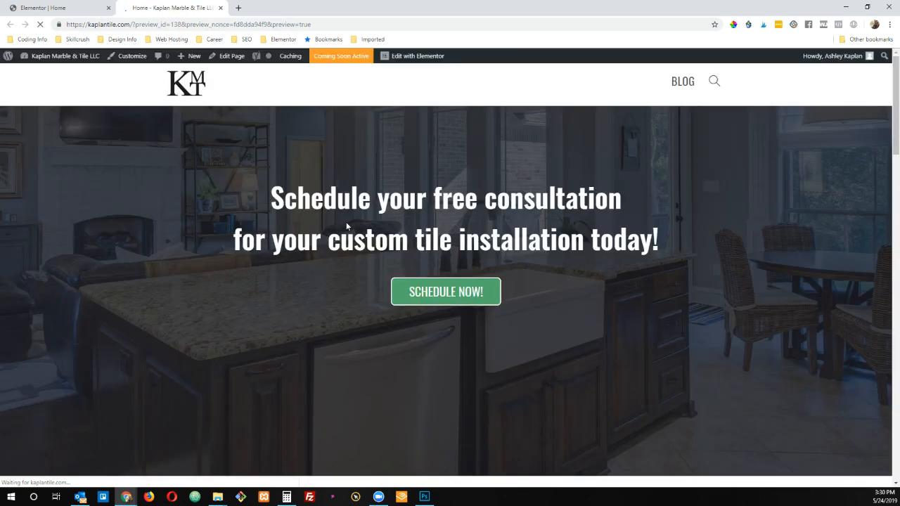
Step: Review the previewed Home page from the hero down to the "Our experts" section, and return to the Elementor editor
scroll(141, 259, "down", 3)
scroll(141, 261, "down", 10)
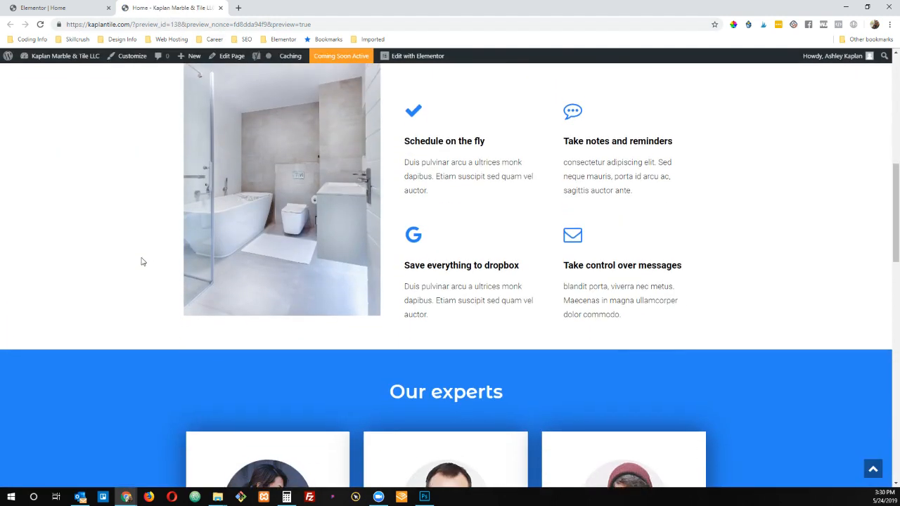
scroll(141, 262, "up", 10)
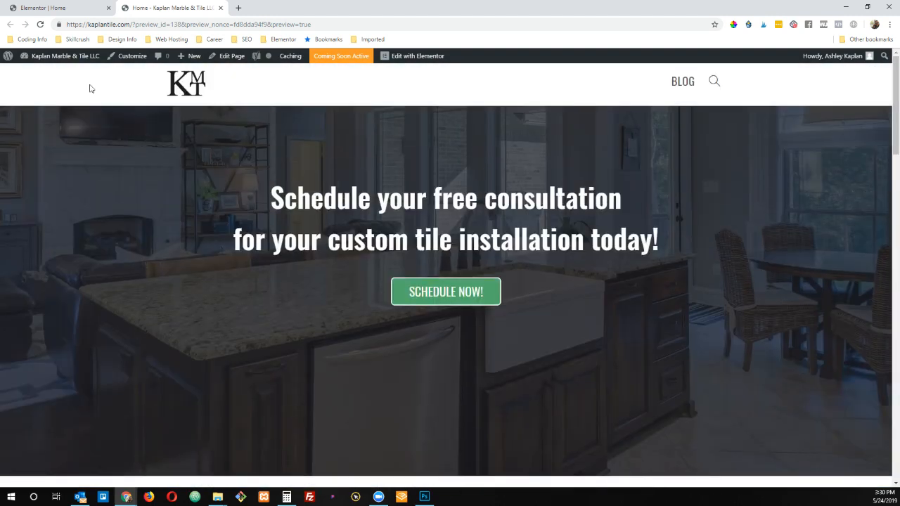
left_click(42, 8)
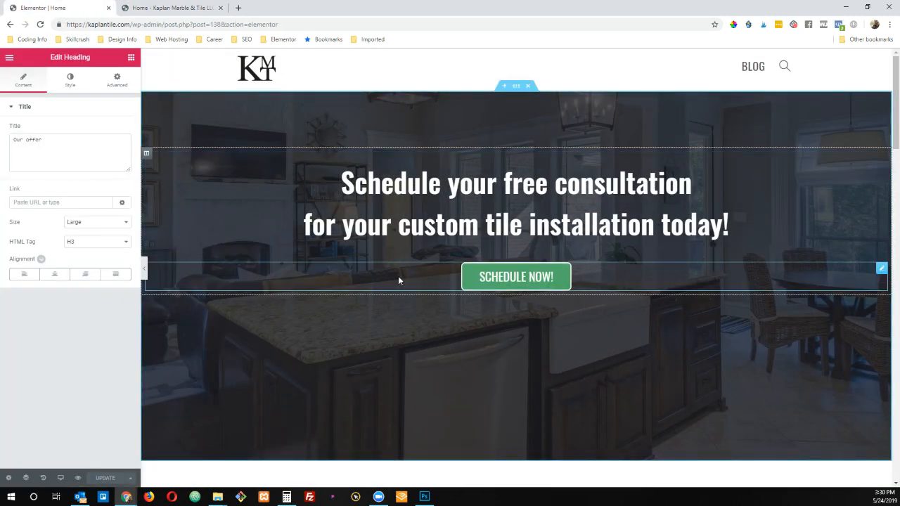